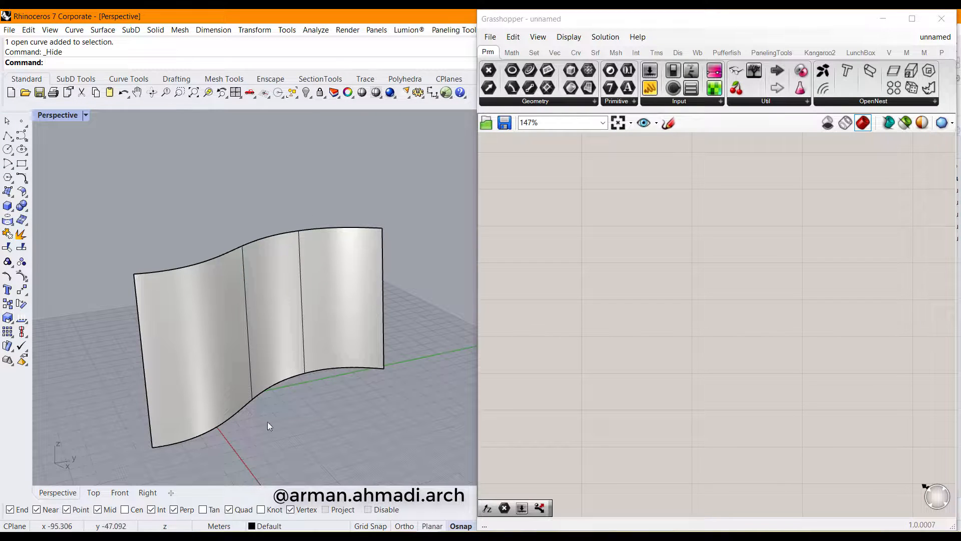
Add a reparameterized Surface parameter that references the wavy wall surface
right_drag(383, 293, 373, 285)
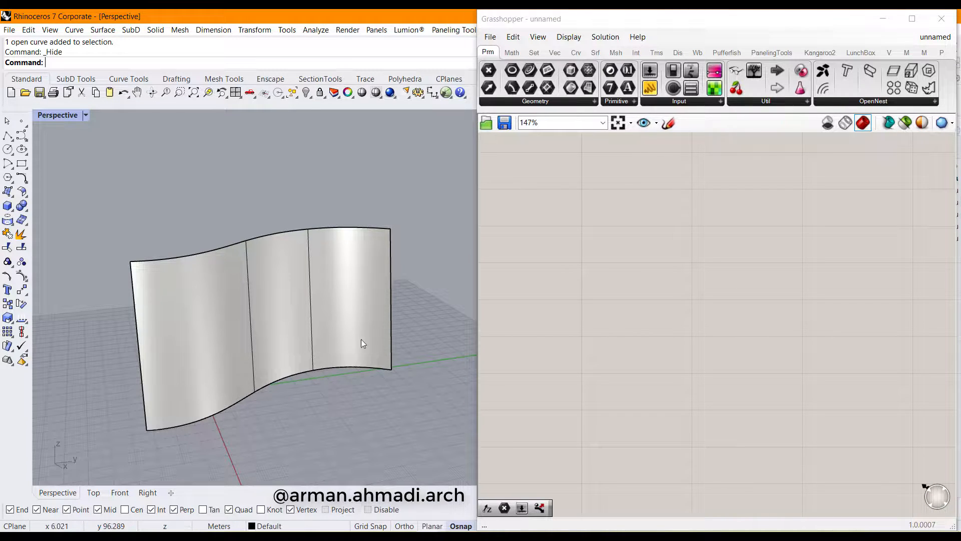
click(250, 290)
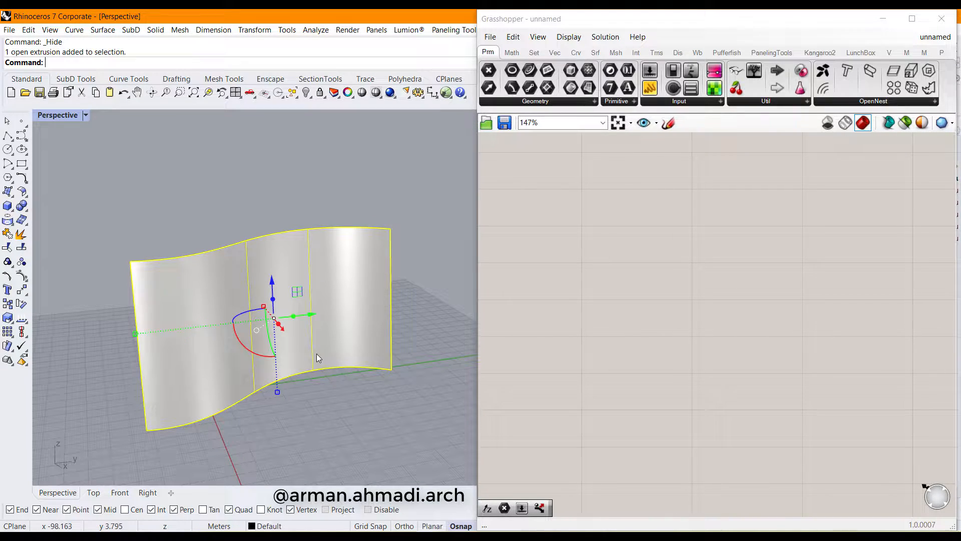
double_click(653, 258)
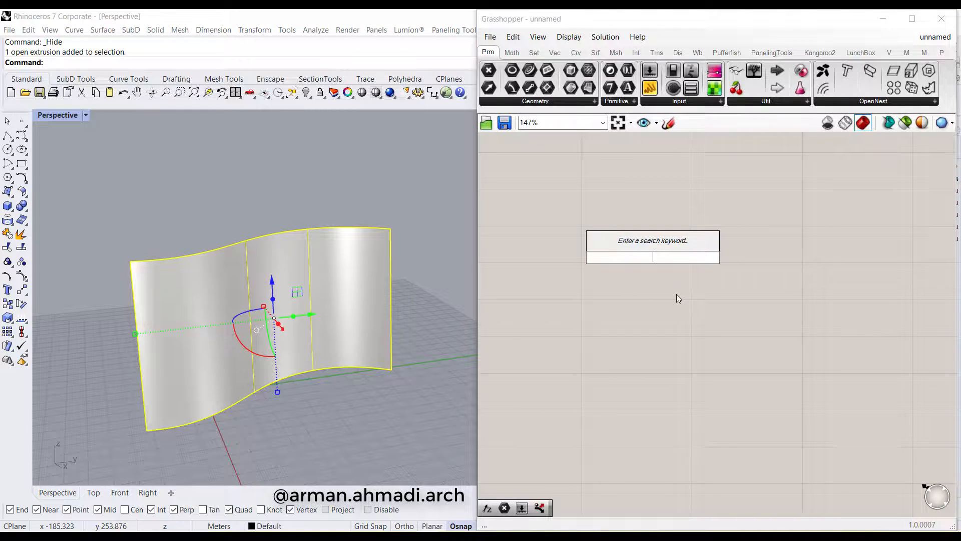
text(surf)
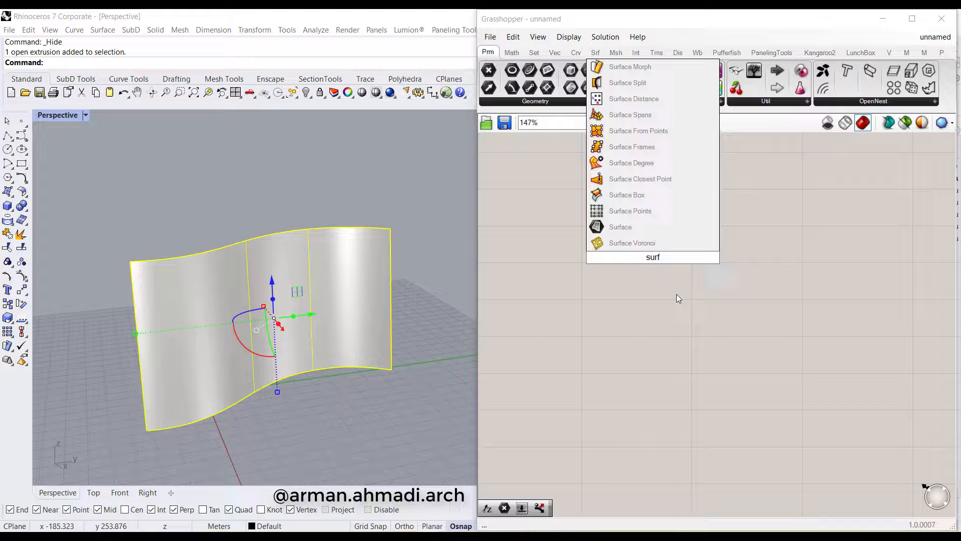
click(621, 226)
right_click(641, 258)
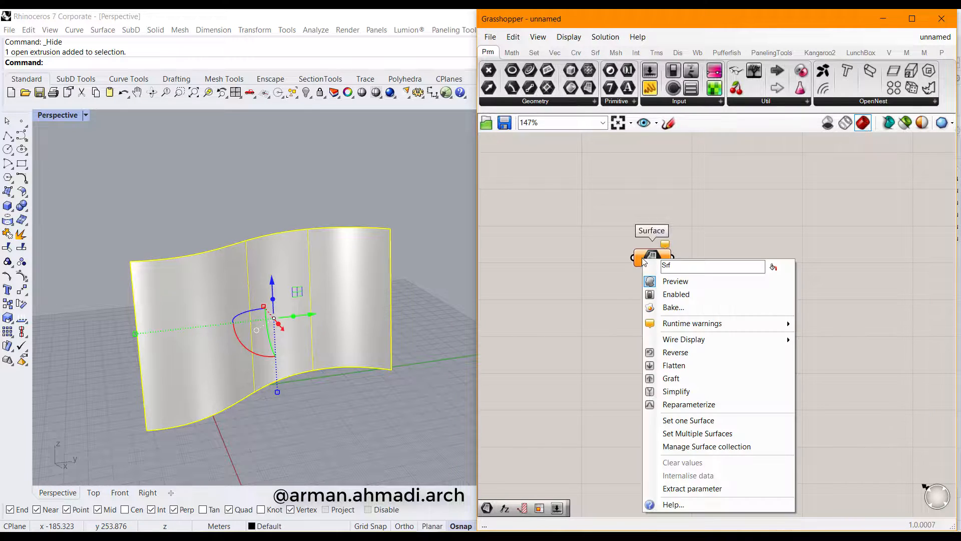
click(656, 404)
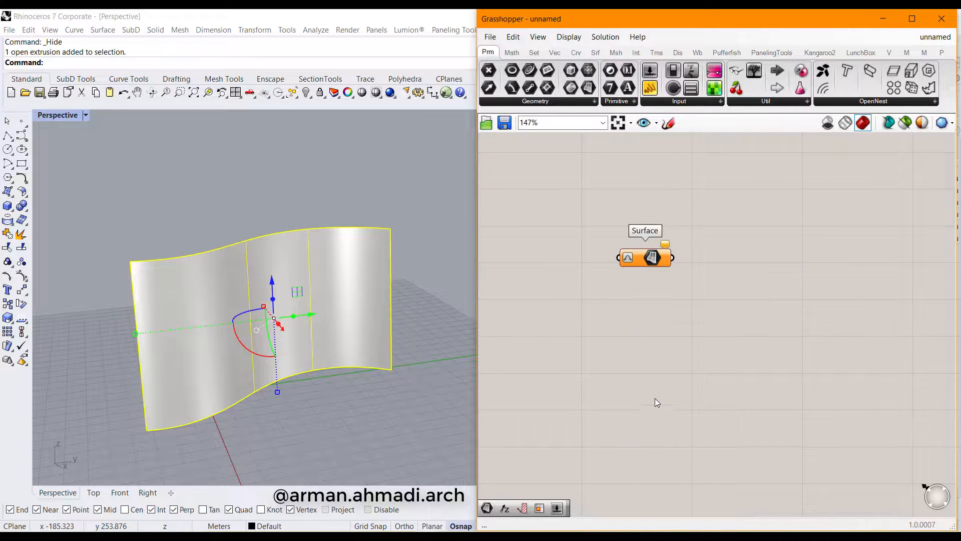
right_click(642, 258)
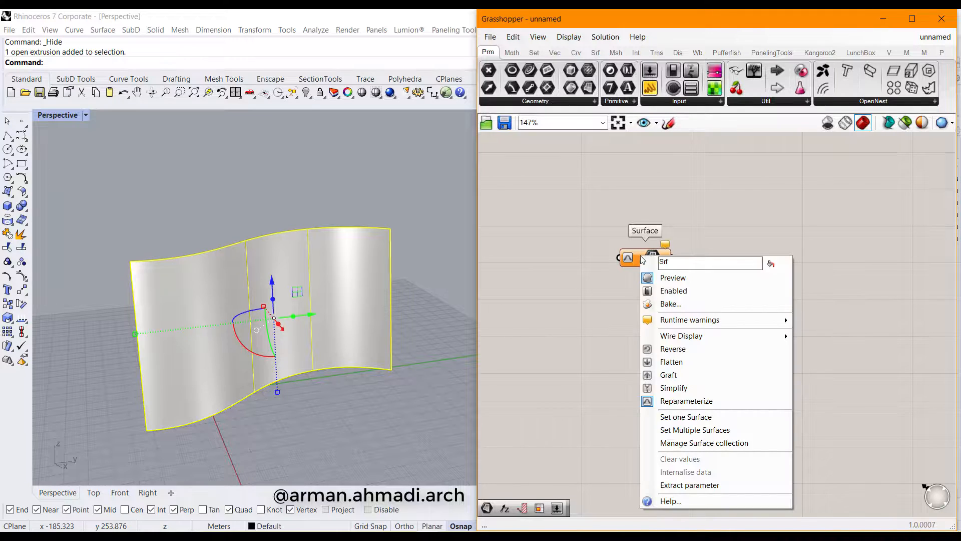
click(672, 417)
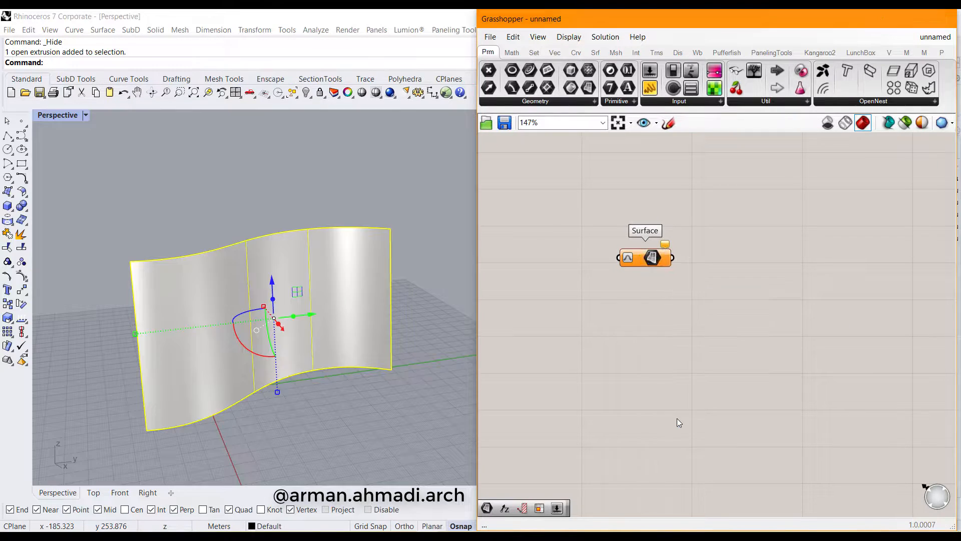
click(387, 365)
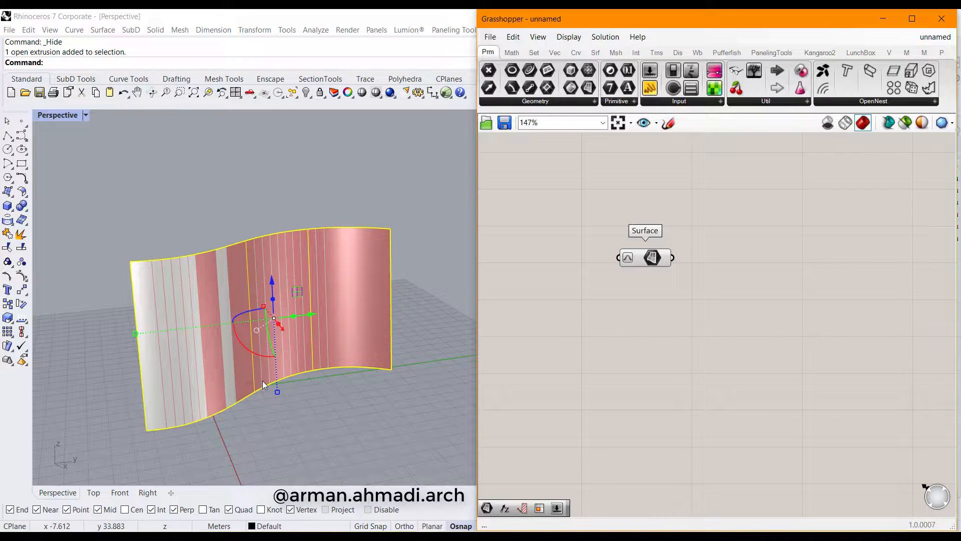
Hide the original wall extrusion pieces in Rhino
click(430, 398)
click(303, 324)
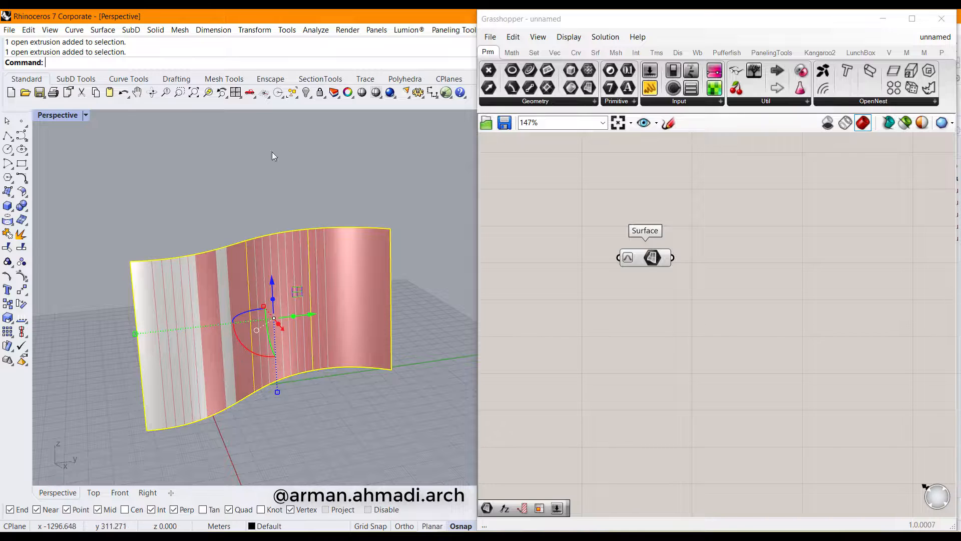
click(306, 93)
right_drag(303, 352, 309, 358)
right_drag(698, 354, 613, 343)
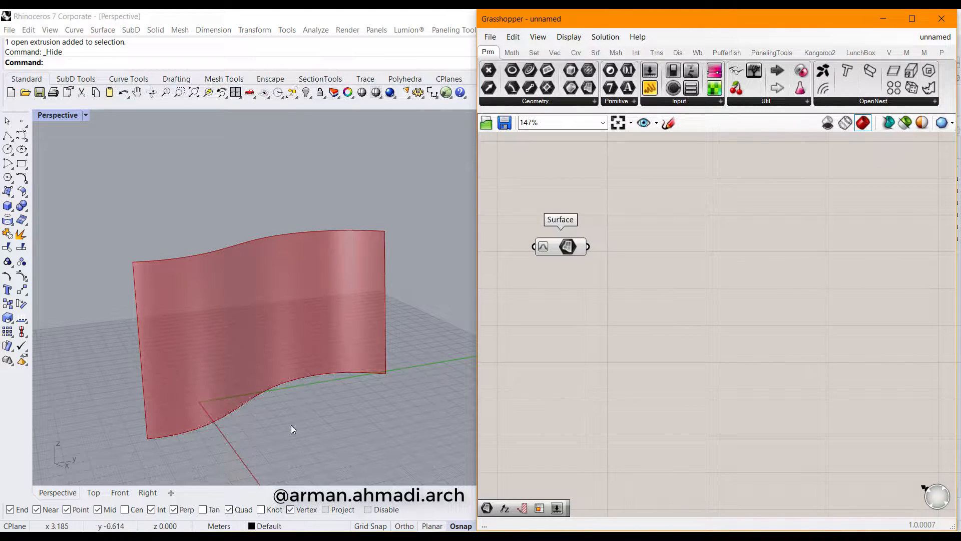
Place a Contour component and feed the wall surface into its S input
double_click(659, 290)
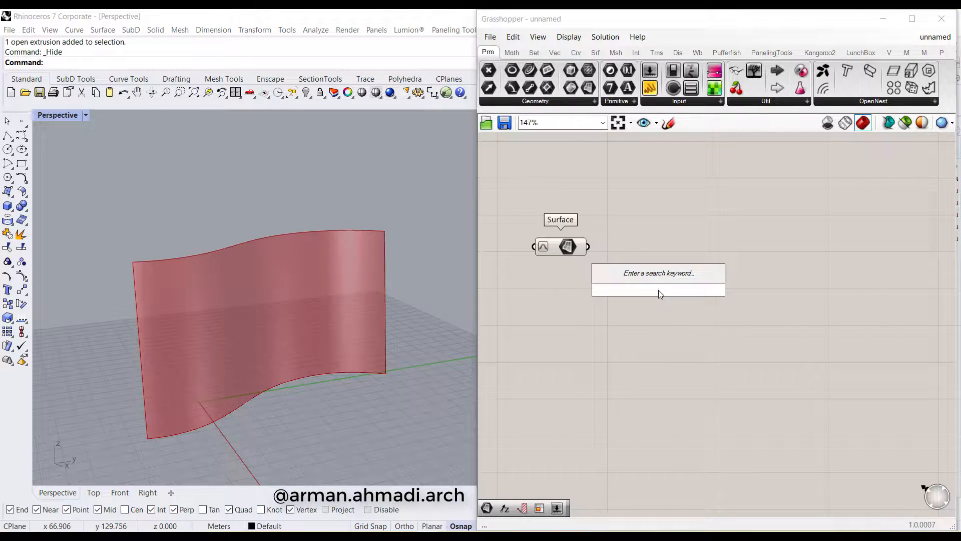
text(cont)
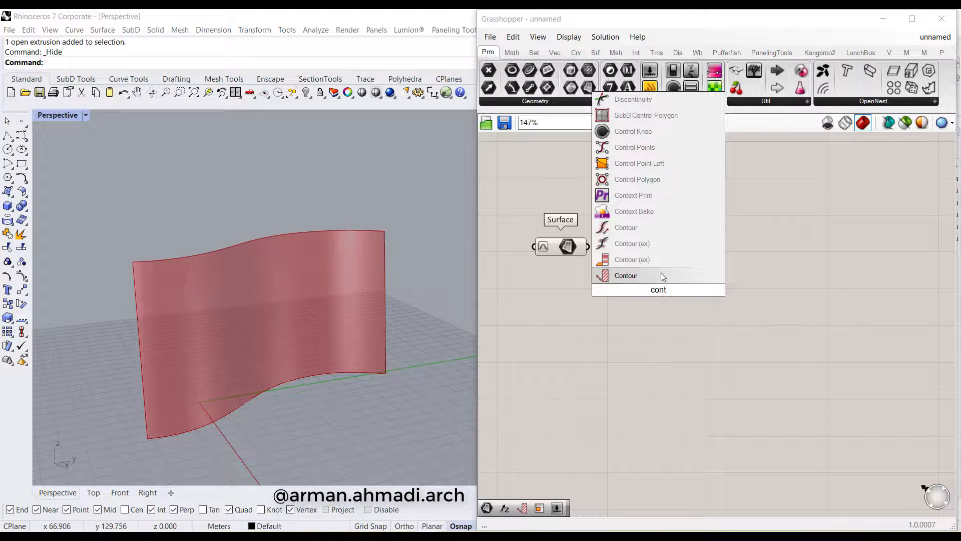
click(663, 277)
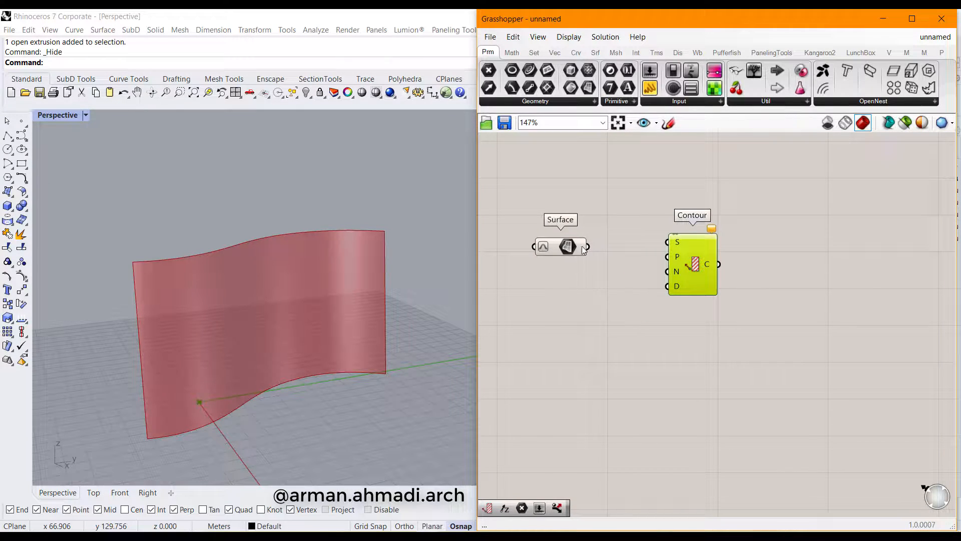
drag(589, 247, 668, 243)
Add a Unit Z vector and wire it into the Contour N input
double_click(608, 361)
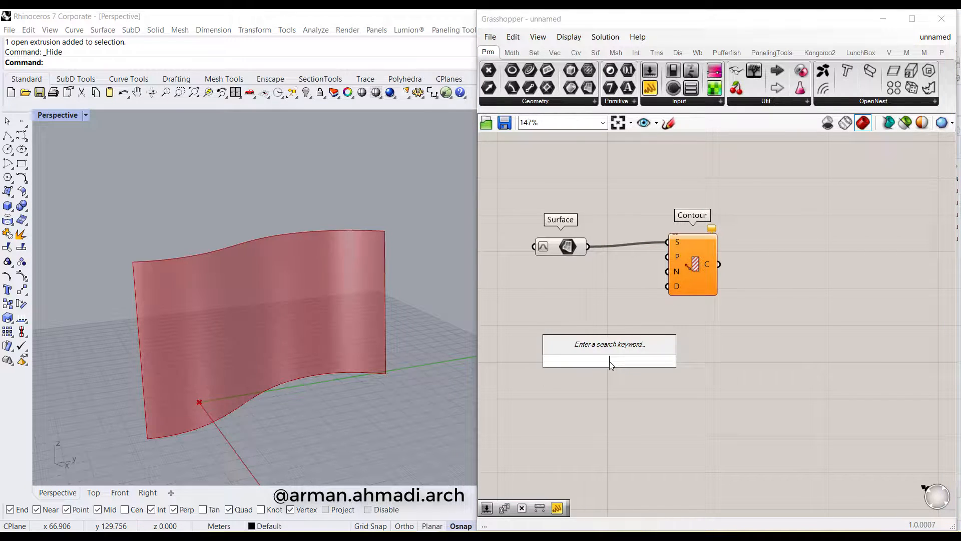
text(z)
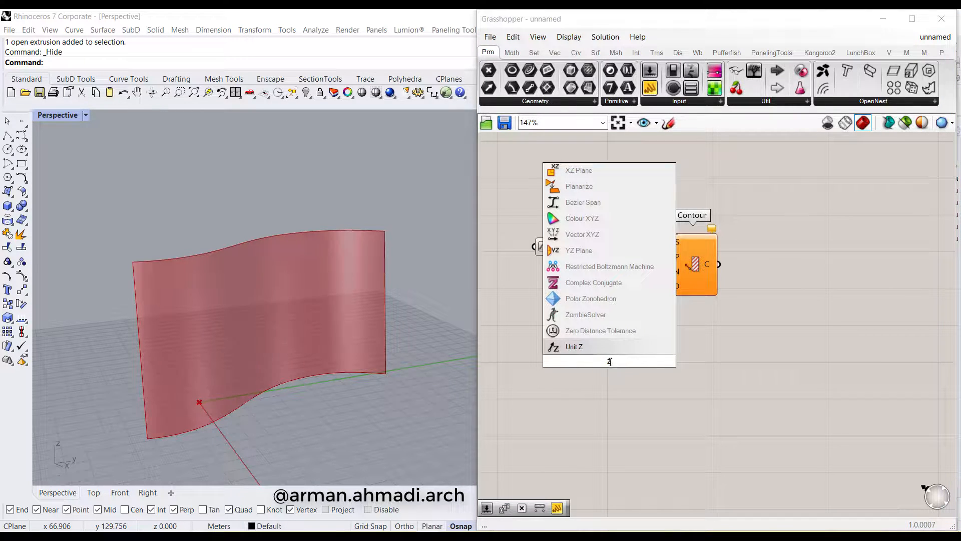
click(582, 344)
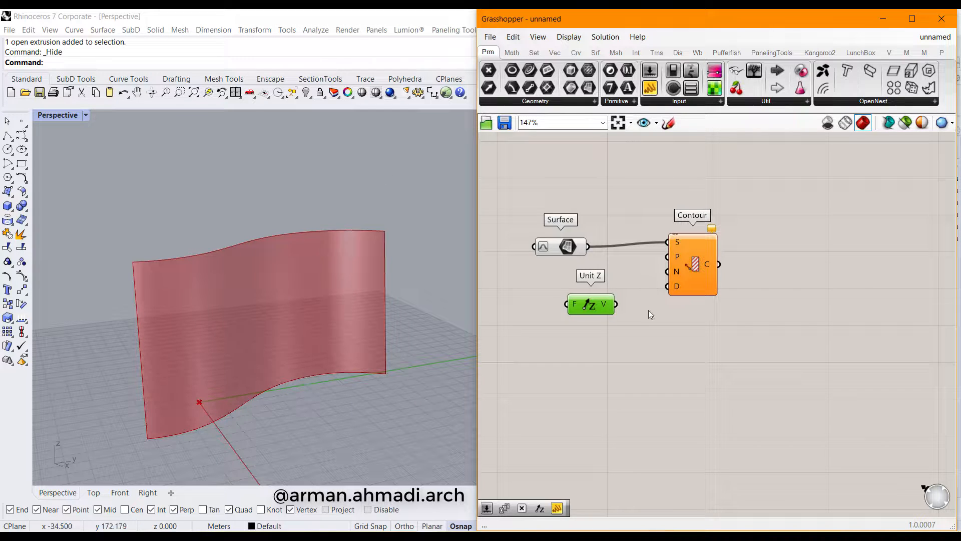
mouse_move(673, 271)
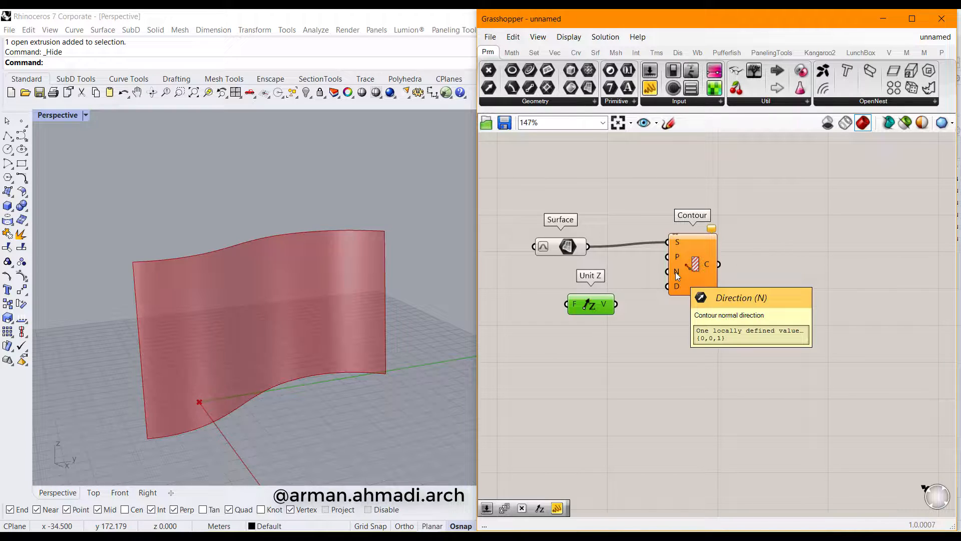
drag(616, 304, 678, 270)
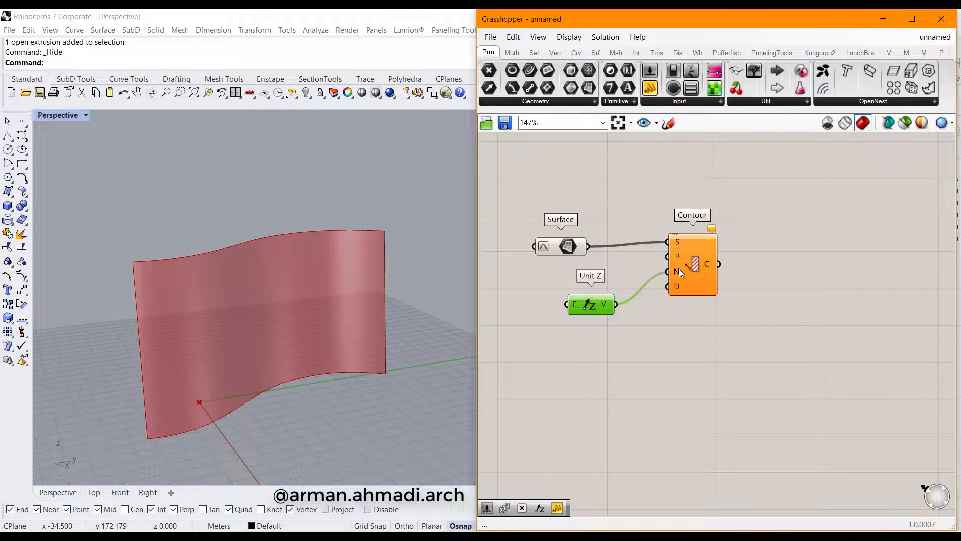
drag(606, 304, 577, 304)
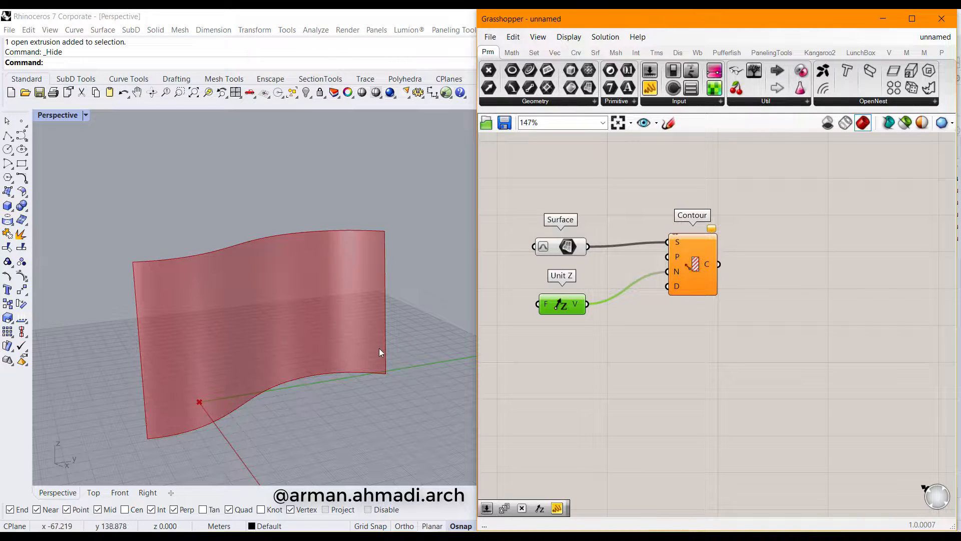
Create a number slider and wire it into the Contour distance input
double_click(609, 364)
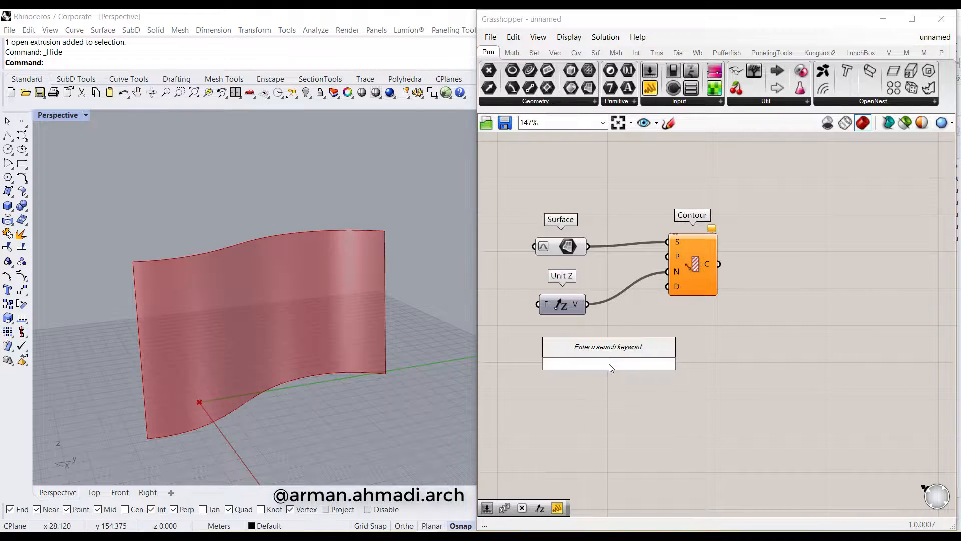
text(1)
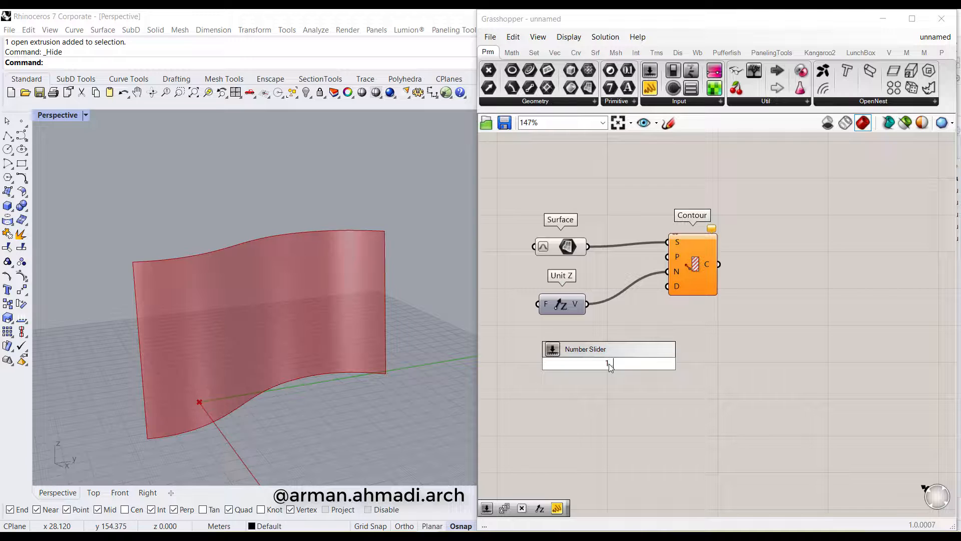
text(.3)
key(Return)
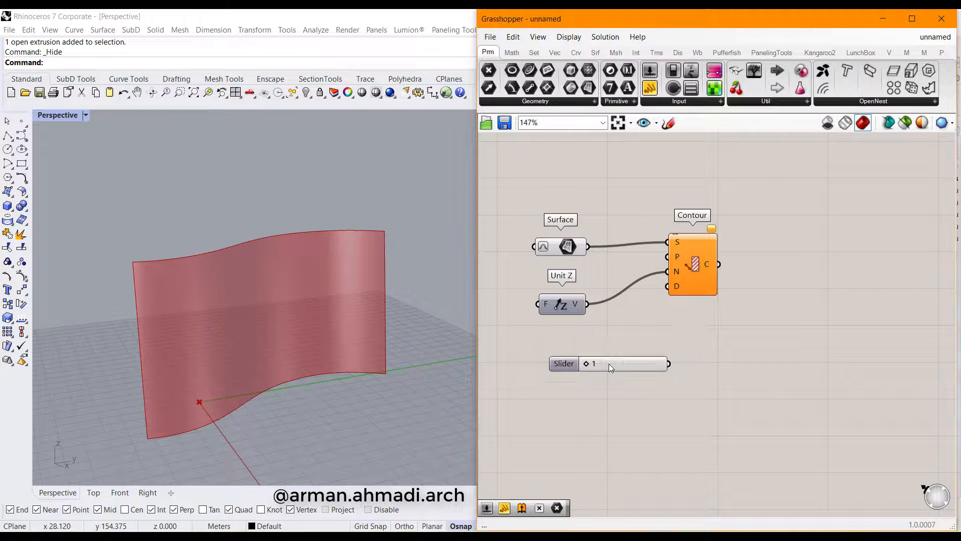
scroll(571, 371, up, 3)
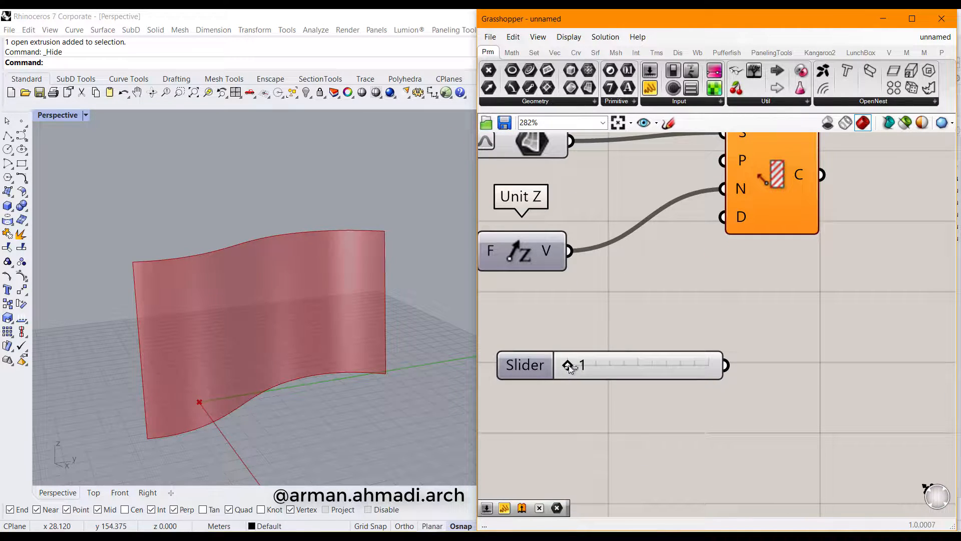
drag(568, 366, 609, 365)
right_drag(703, 382, 706, 413)
drag(728, 396, 726, 247)
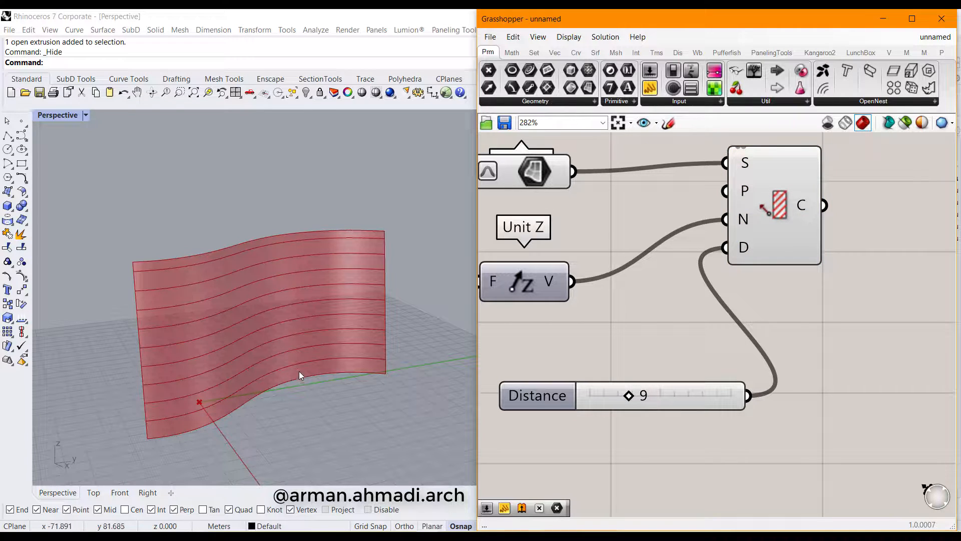
Allow decimals on the Distance slider and set the contour spacing to 9.662
right_drag(301, 376, 378, 274)
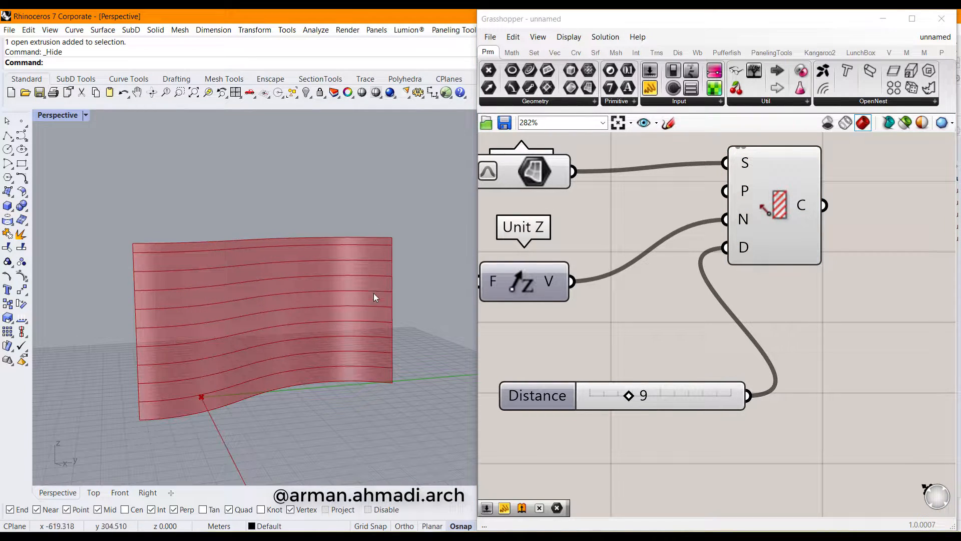
drag(629, 400, 668, 396)
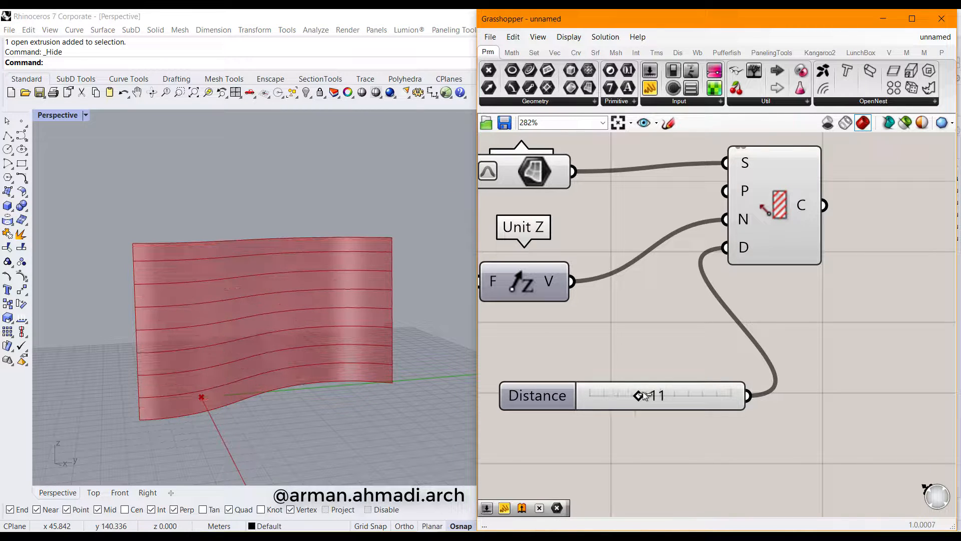
double_click(533, 396)
click(519, 361)
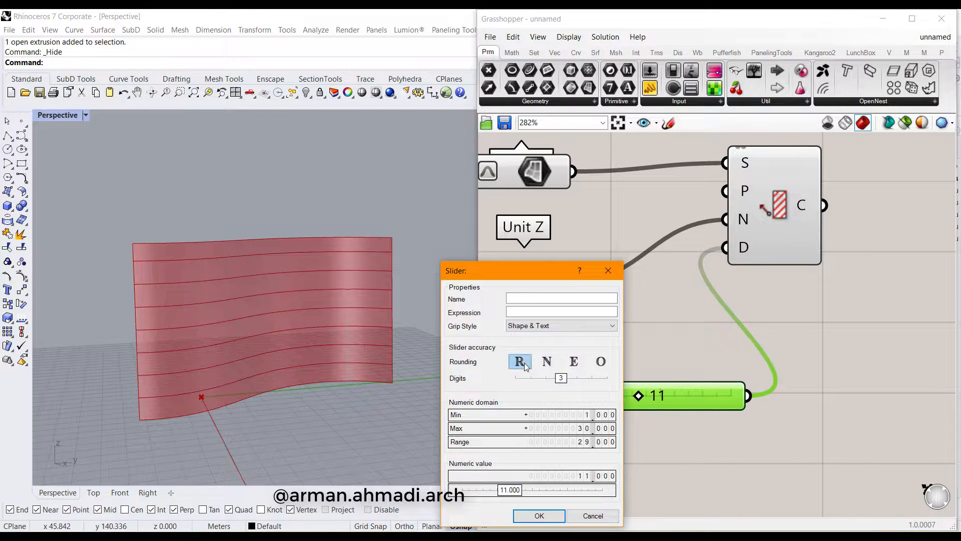
click(540, 515)
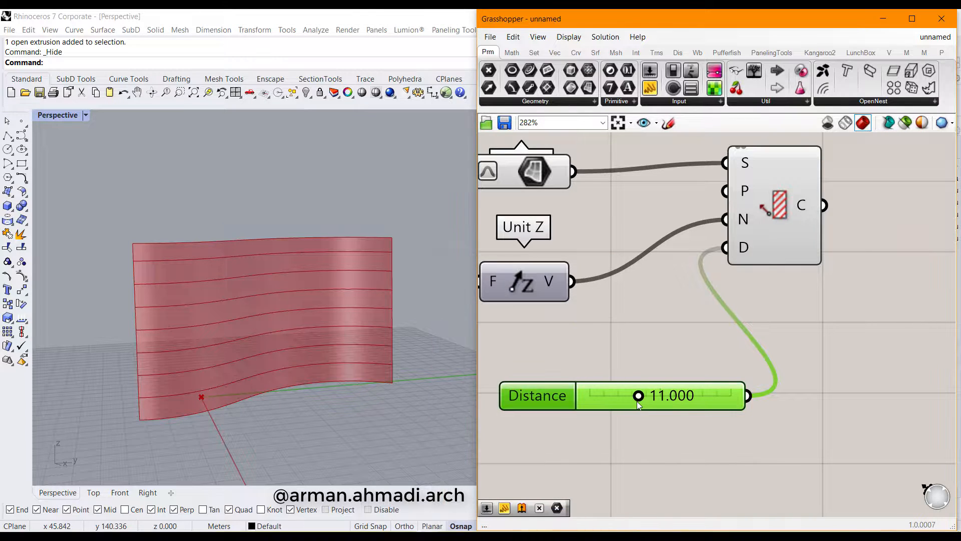
drag(635, 396, 632, 398)
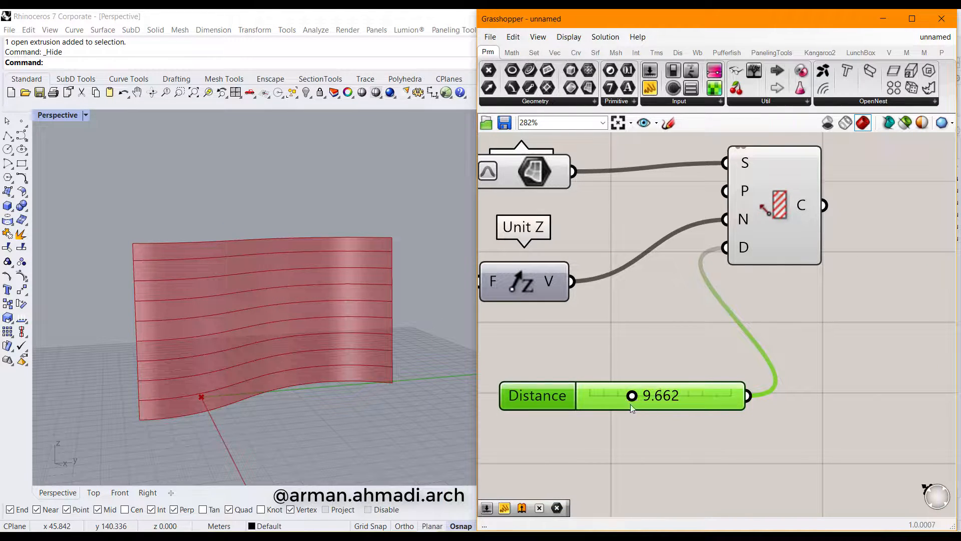
drag(549, 404, 519, 360)
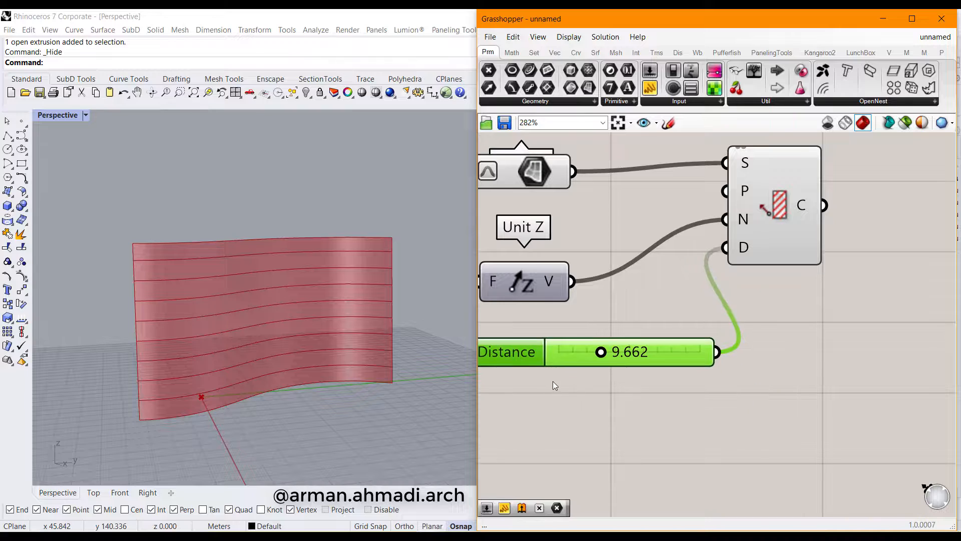
scroll(553, 381, down, 4)
right_drag(674, 392, 741, 394)
right_drag(840, 383, 733, 409)
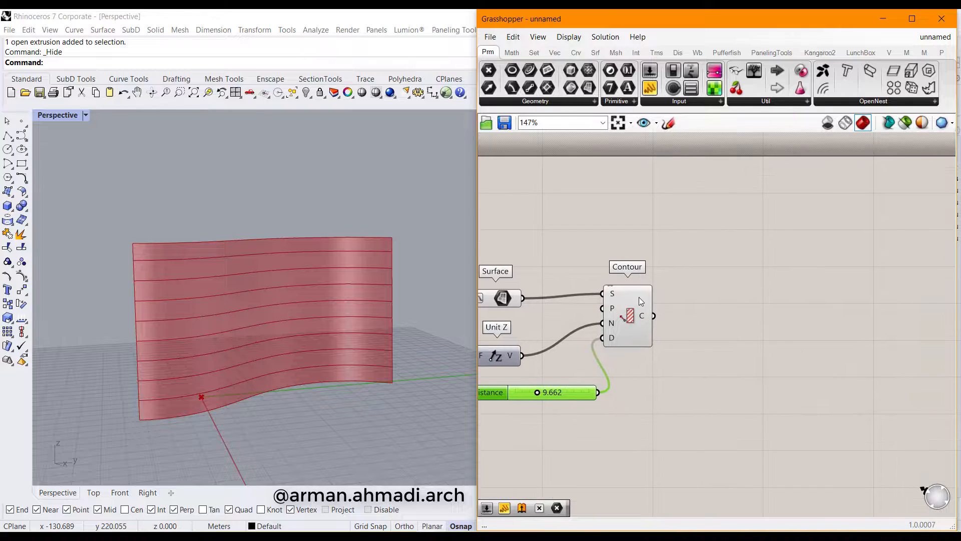
mouse_move(644, 299)
Flatten the Contour component's C output into a single list
scroll(643, 317, up, 3)
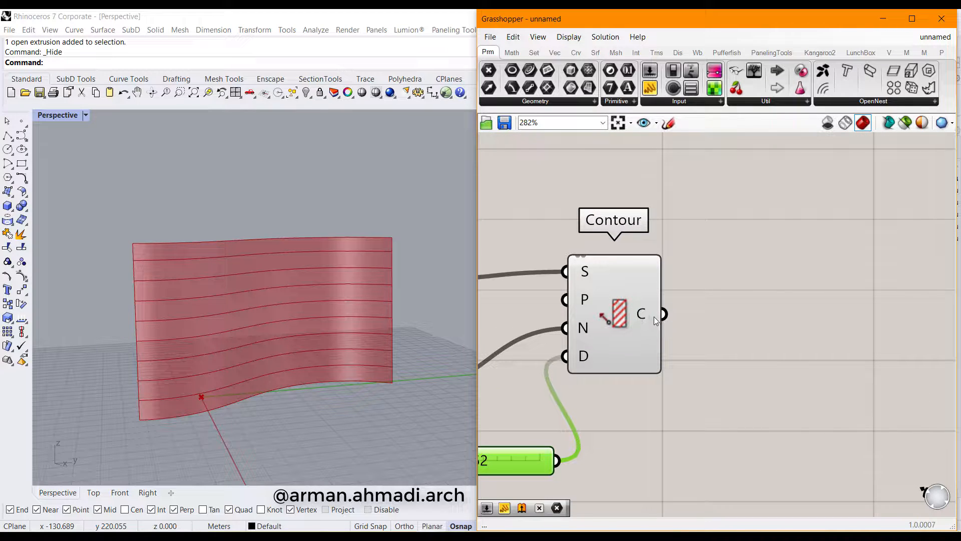
right_click(653, 317)
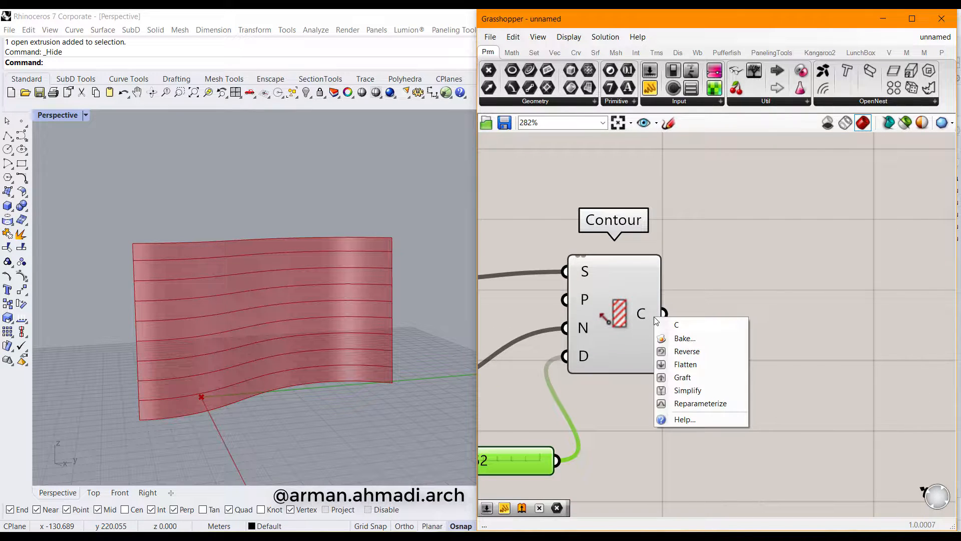
click(701, 368)
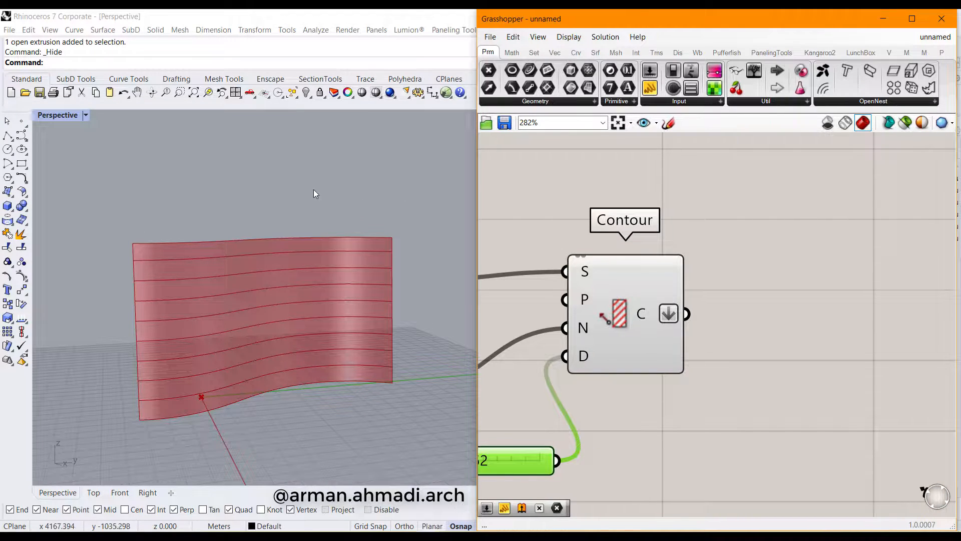
right_drag(628, 416, 779, 398)
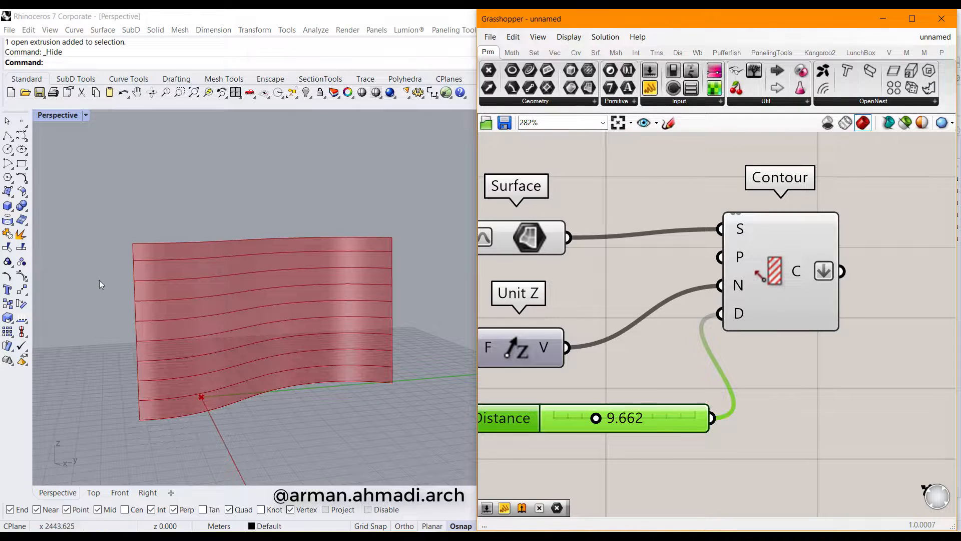
right_drag(722, 371, 522, 392)
scroll(551, 386, down, 3)
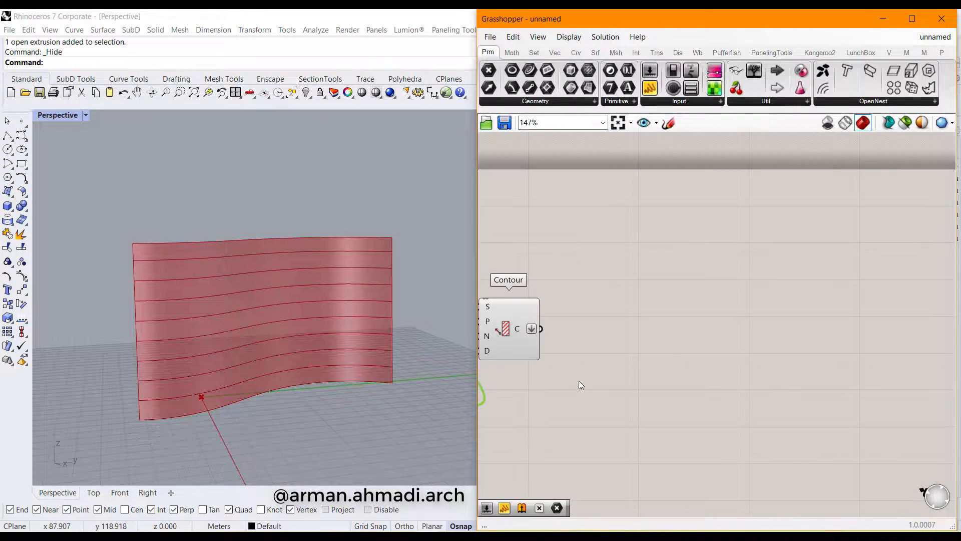
right_drag(579, 380, 623, 360)
Add a Curve parameter and wire the flattened contour output into it
double_click(670, 364)
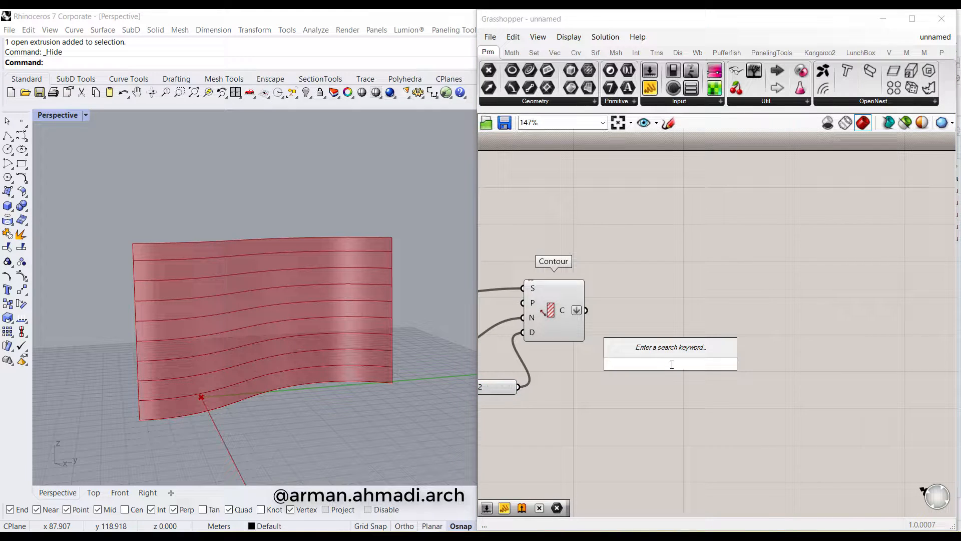
text(cull)
key(Return)
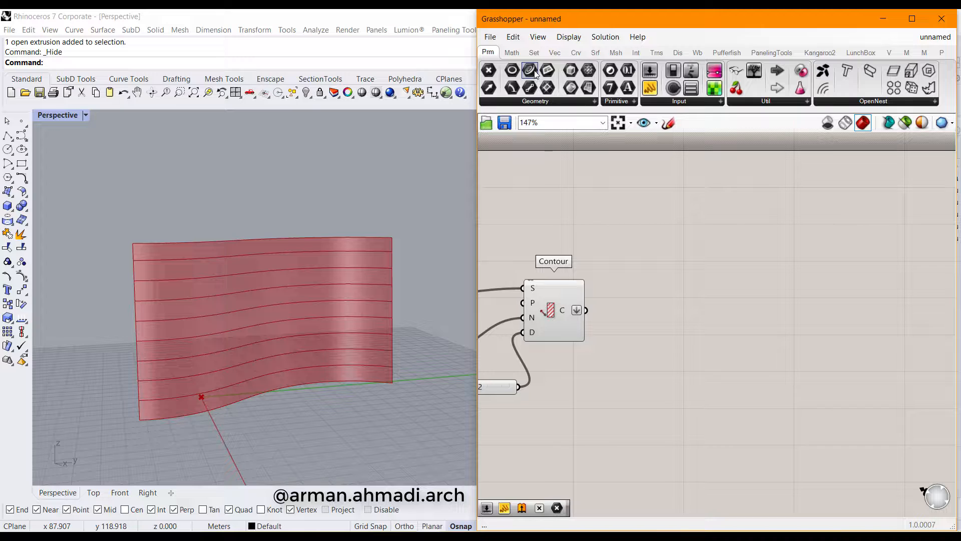
drag(535, 73, 683, 311)
drag(586, 309, 663, 311)
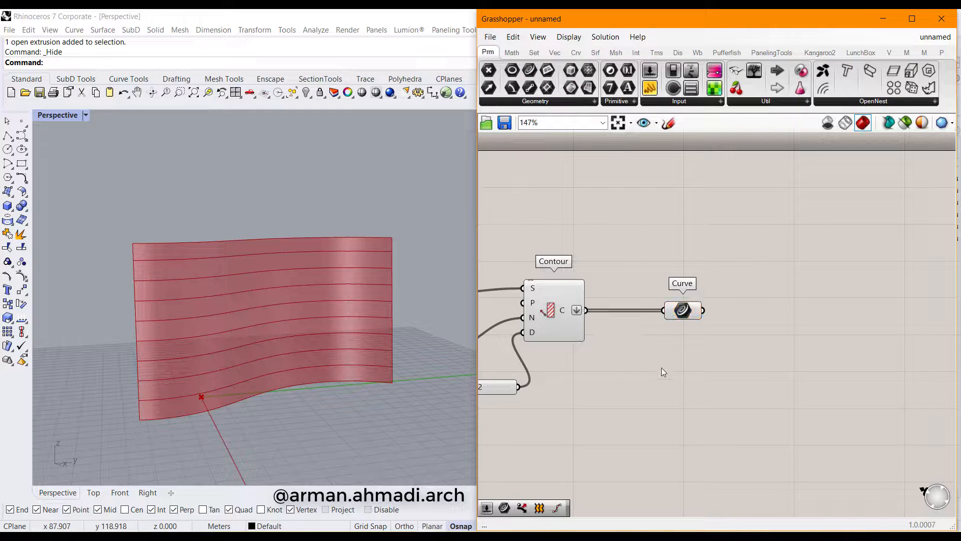
right_drag(696, 335, 666, 344)
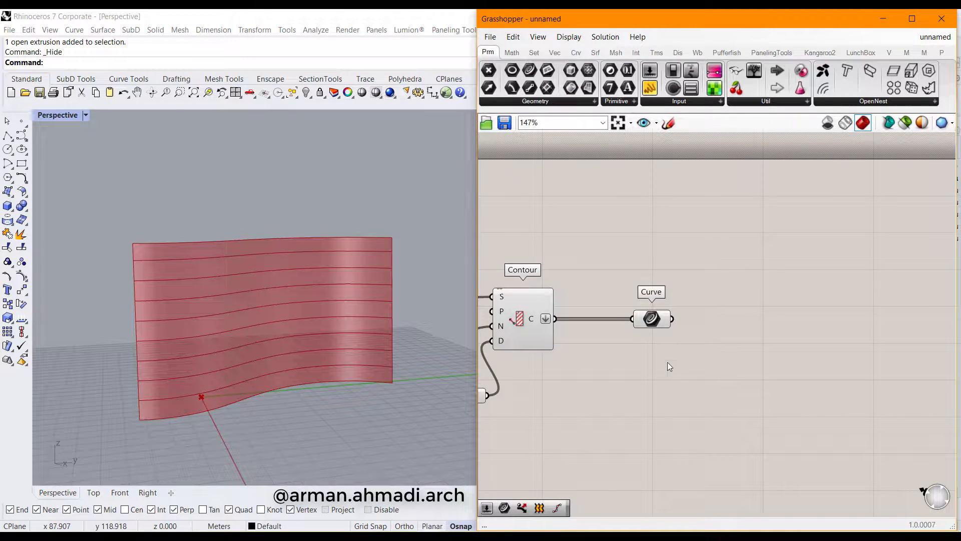
drag(651, 320, 648, 321)
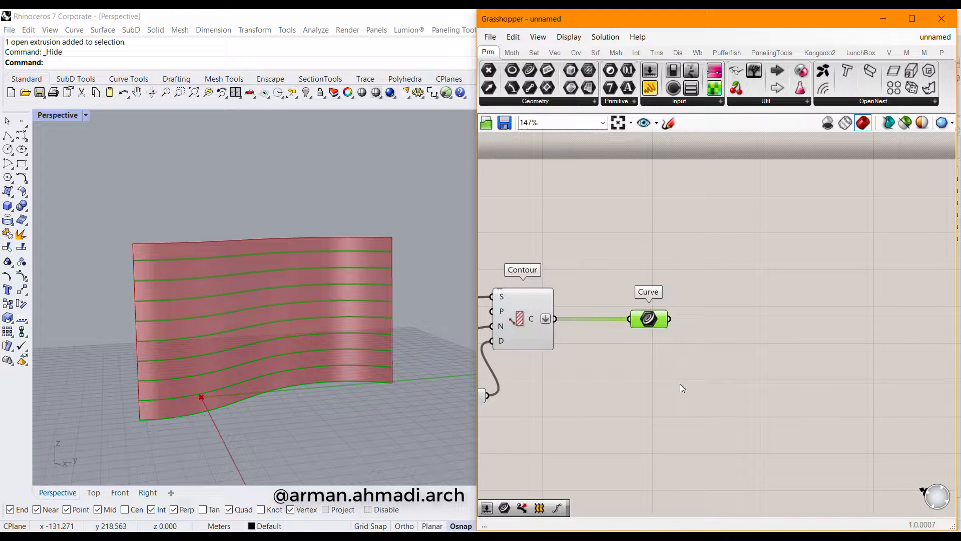
Add a Dispatch component whose L input takes the Curve parameter's contour curves
right_drag(728, 404, 659, 394)
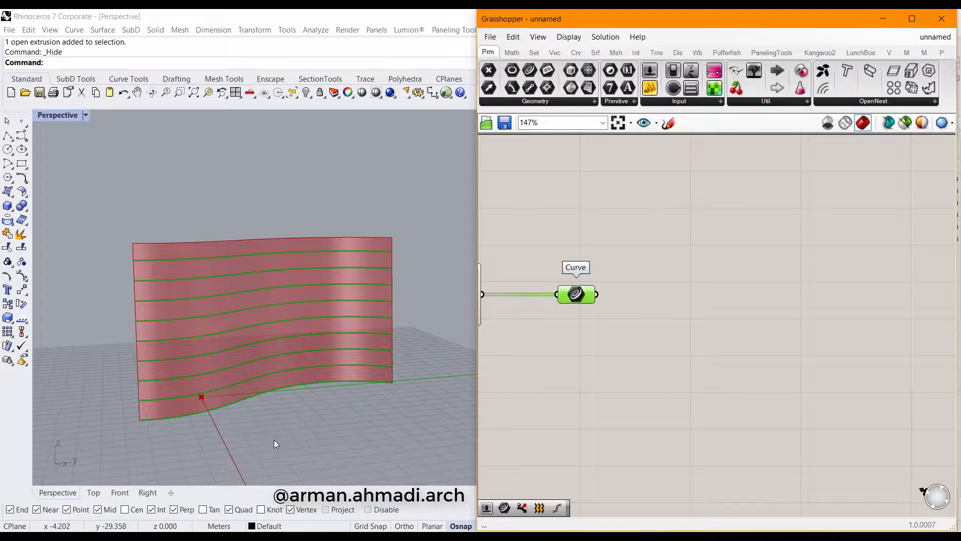
double_click(674, 323)
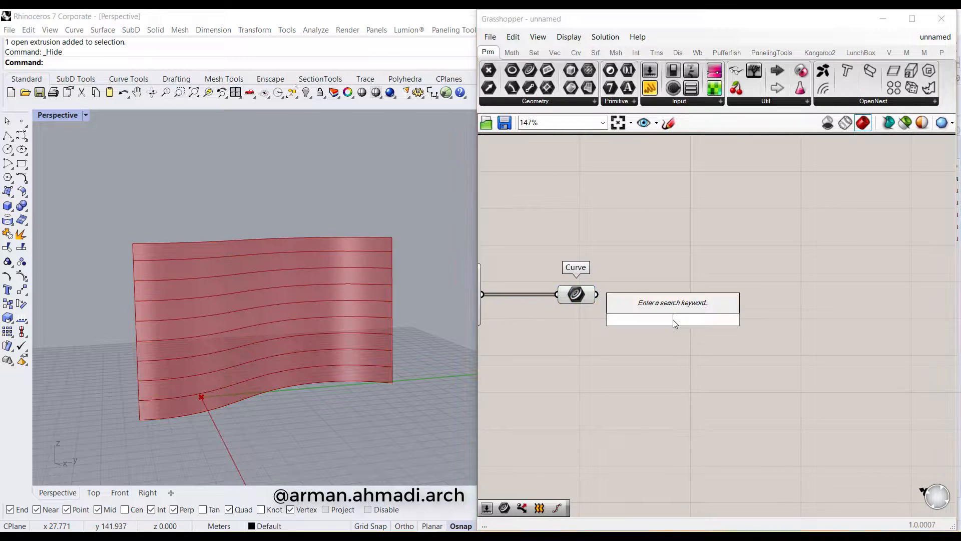
text(dis)
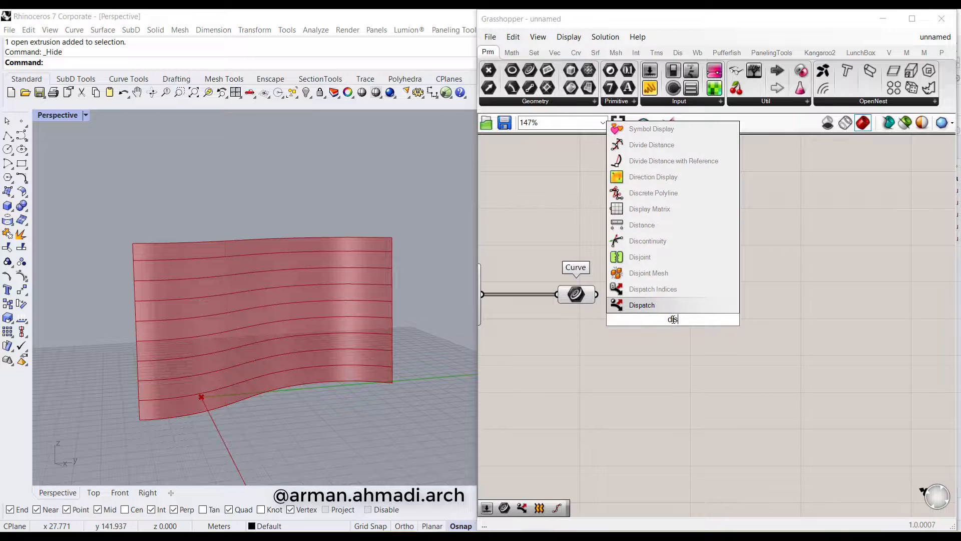
click(671, 305)
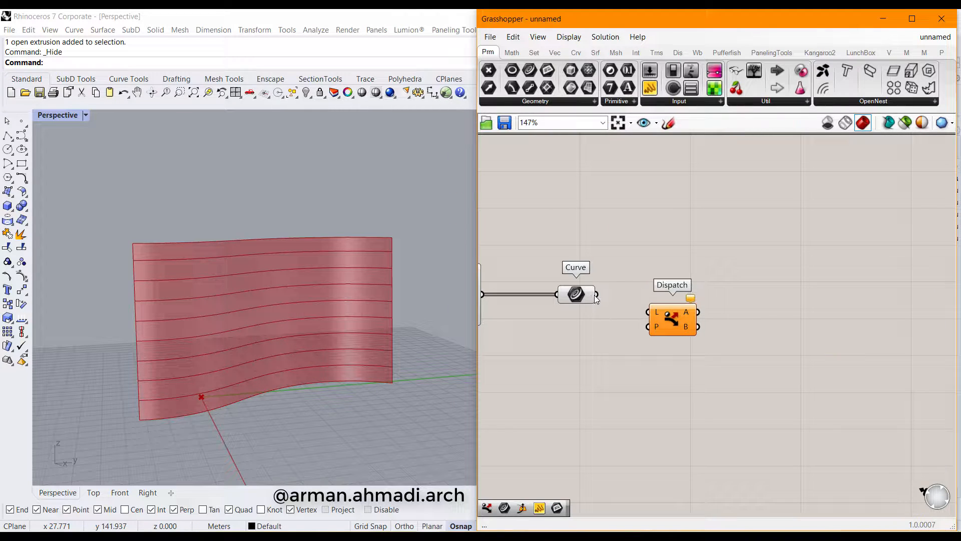
drag(597, 295, 648, 312)
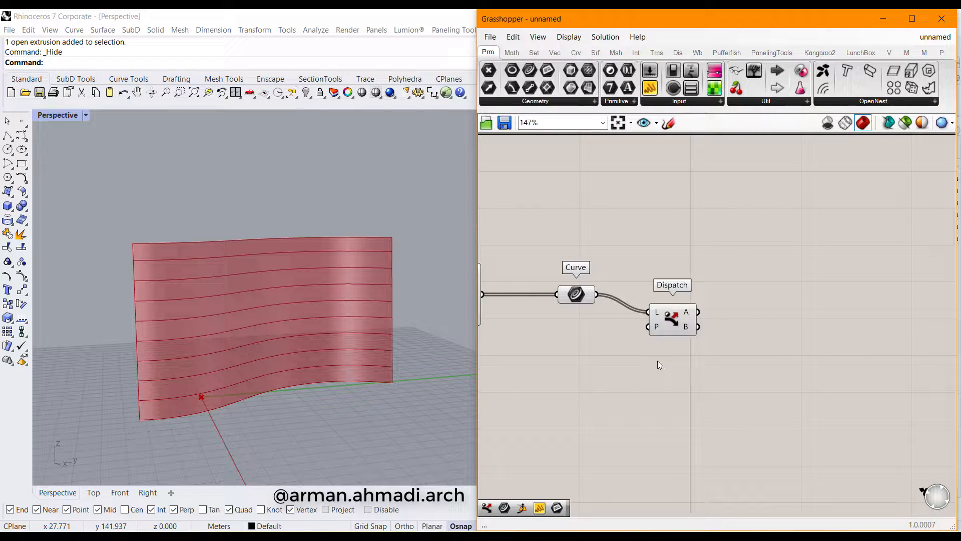
click(680, 309)
right_drag(695, 392, 637, 392)
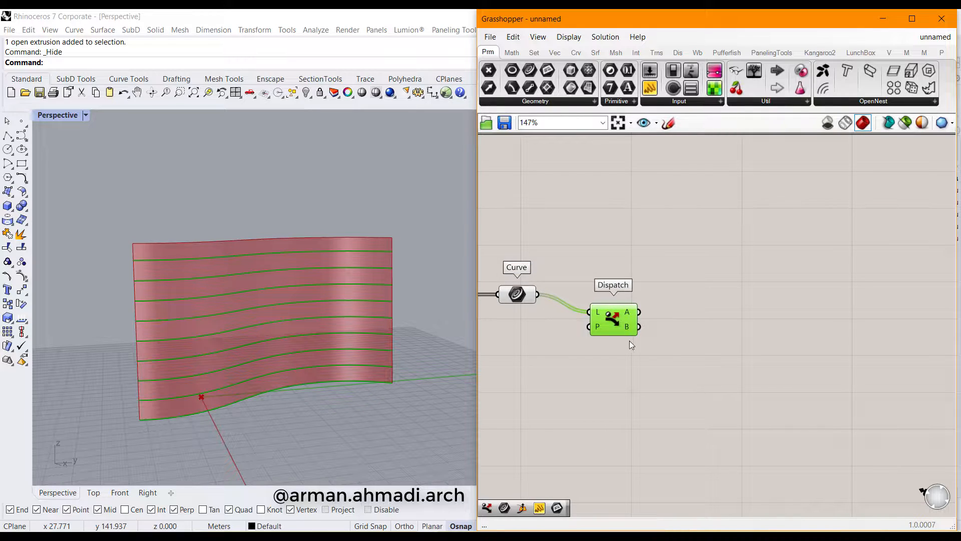
mouse_move(632, 315)
Place two Curve parameters and wire Dispatch outputs A and B into them
right_drag(702, 358, 676, 358)
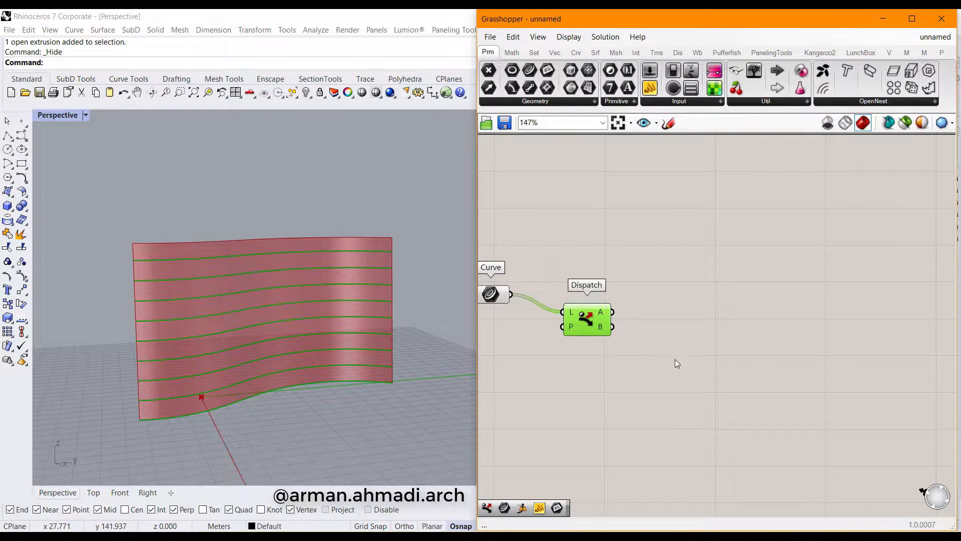
drag(536, 75, 740, 272)
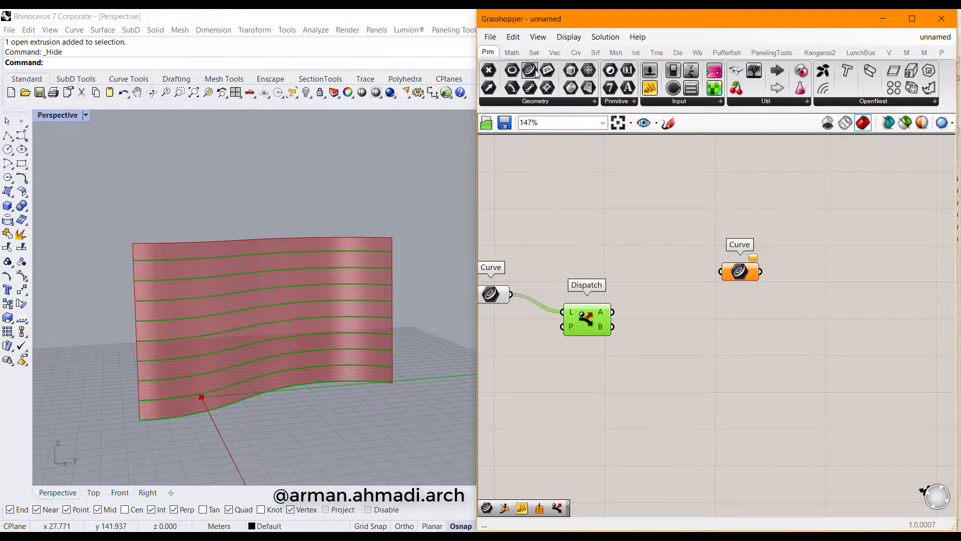
drag(531, 71, 695, 358)
click(736, 275)
drag(736, 276, 692, 282)
drag(612, 311, 677, 279)
drag(612, 326, 677, 359)
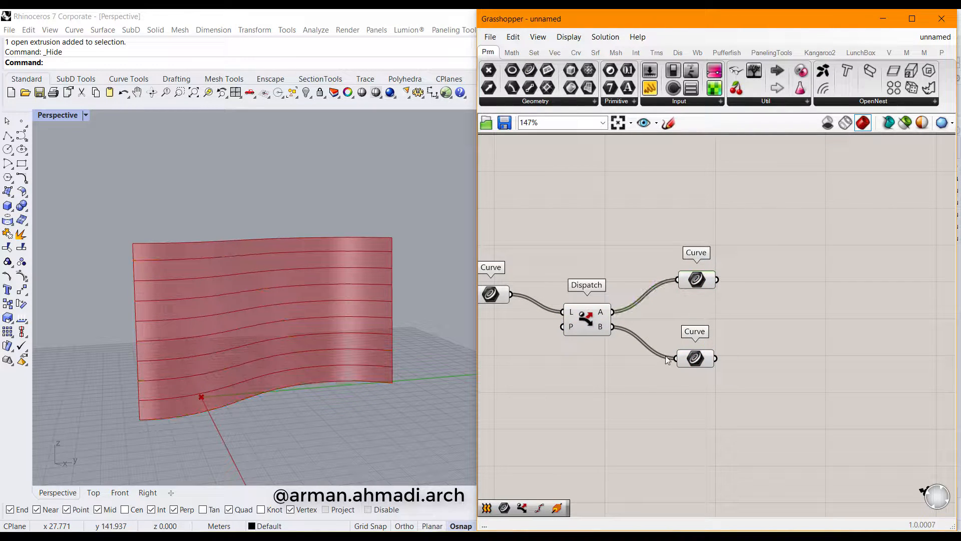
click(695, 359)
Tidy both Curve parameters and preview the A and B contour sets on the wall
right_drag(629, 389, 663, 393)
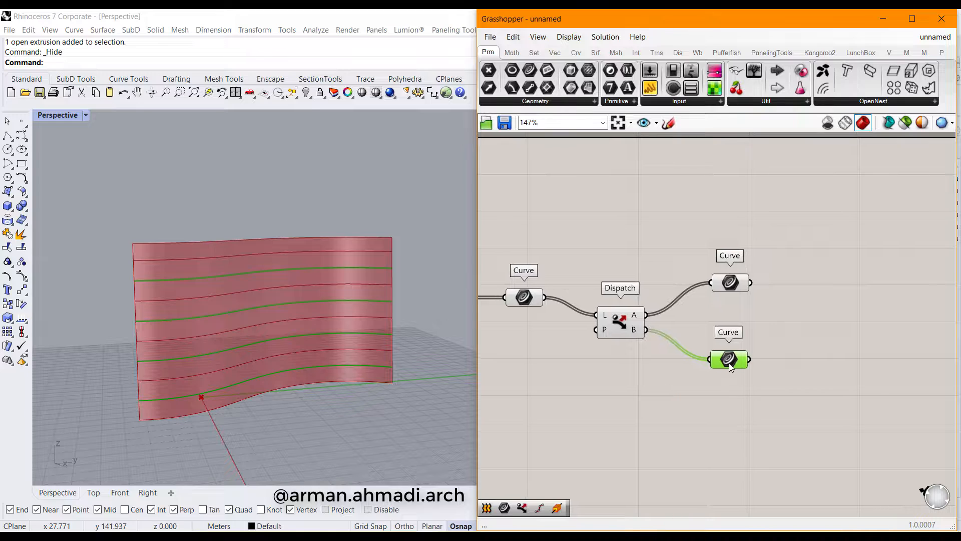
drag(729, 362, 704, 362)
drag(718, 280, 700, 284)
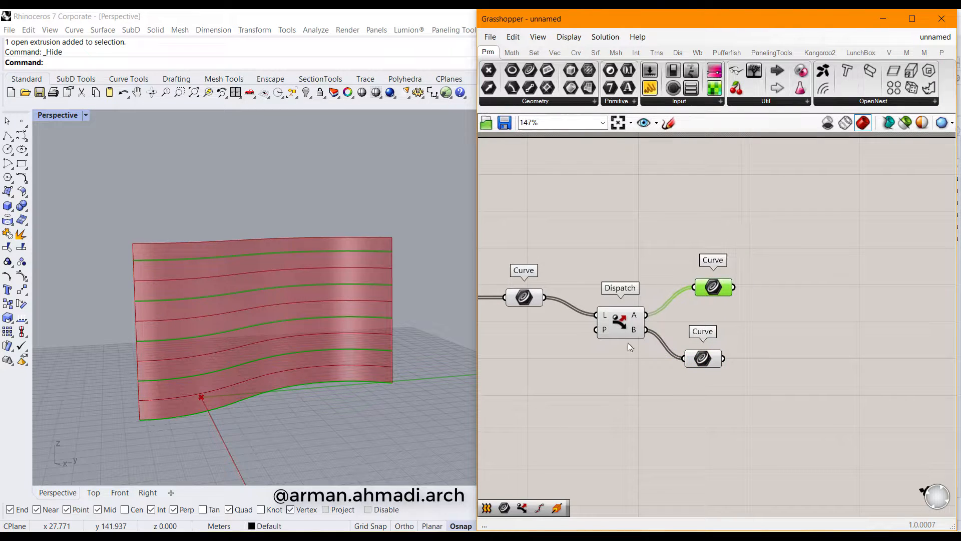
click(709, 364)
click(723, 292)
click(821, 383)
right_drag(846, 390, 757, 390)
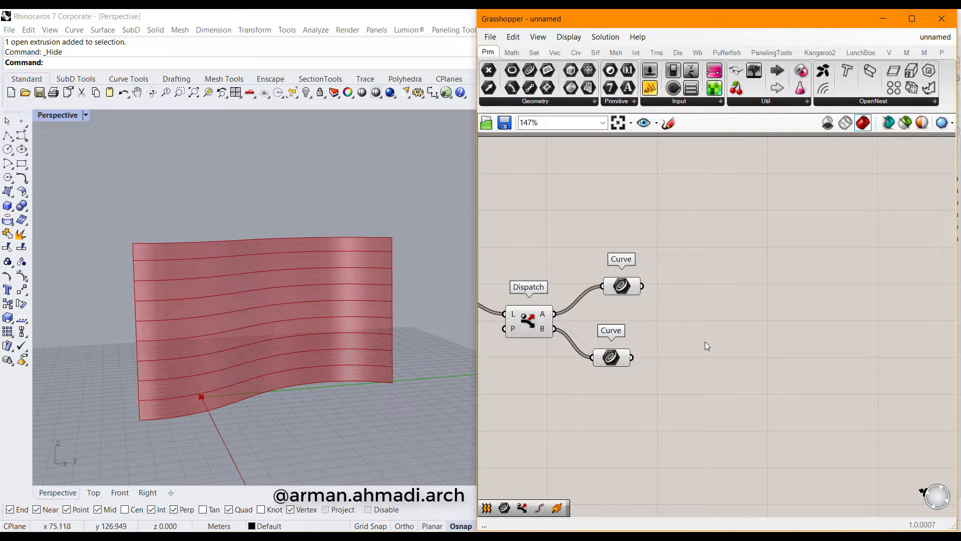
Add a Horizontal Frames component fed by the upper Curve parameter
double_click(730, 332)
text(hori)
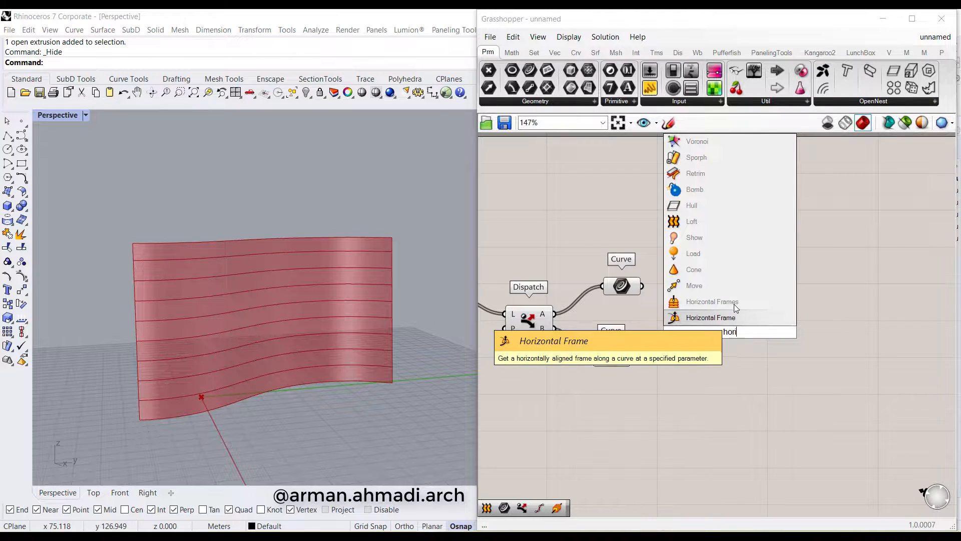
click(712, 301)
drag(730, 331, 724, 262)
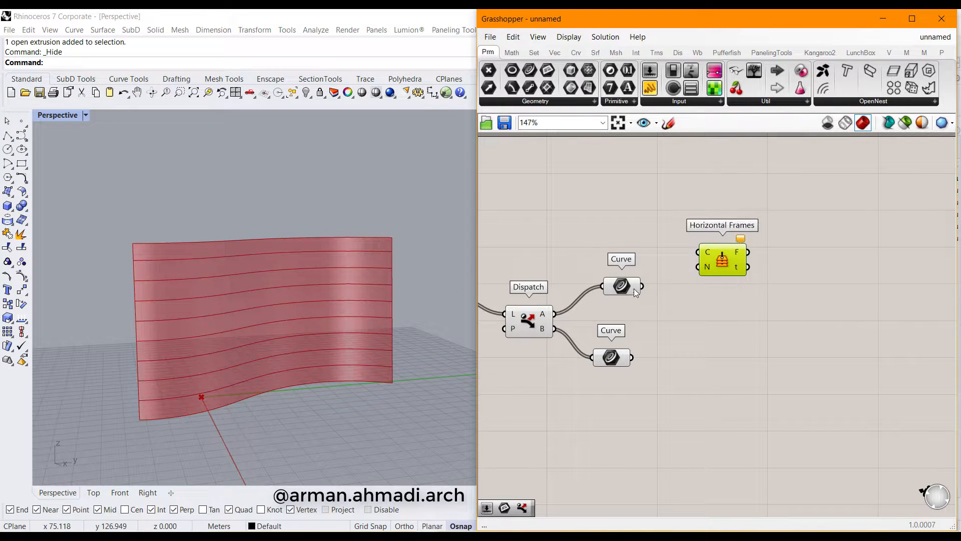
drag(642, 286, 721, 259)
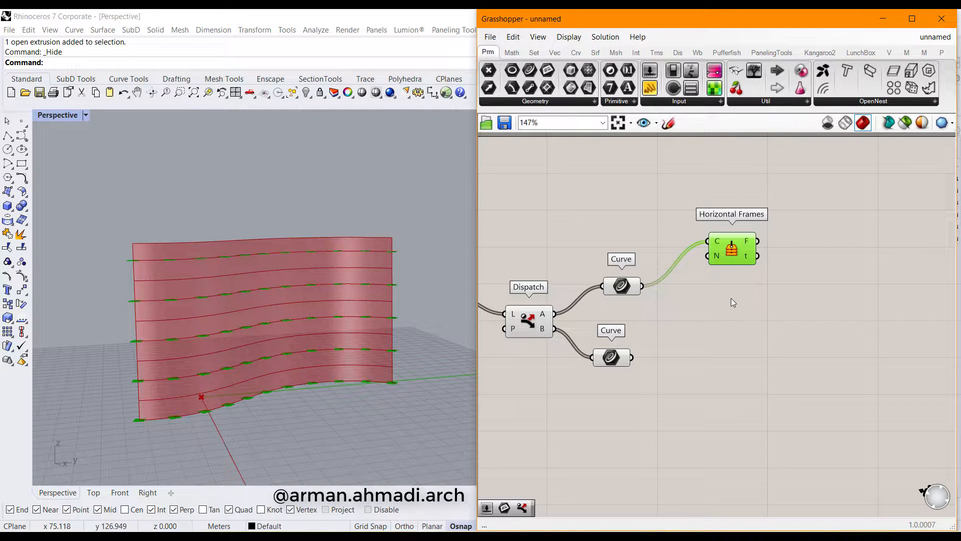
Duplicate Horizontal Frames, feed the copy the lower curves, and tidy both components
key(ctrl+c)
key(ctrl+v)
drag(730, 255, 731, 366)
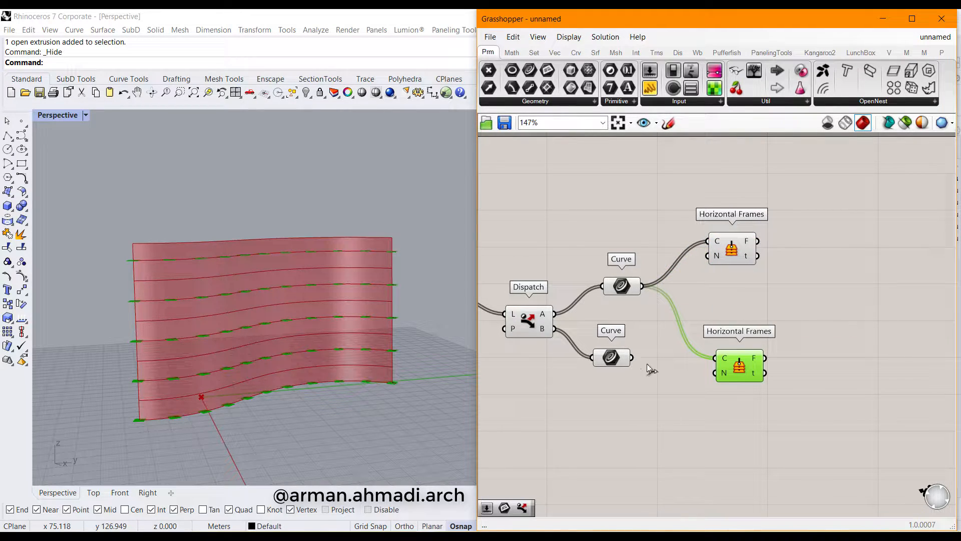
drag(632, 358, 713, 358)
click(697, 416)
right_drag(708, 337, 711, 363)
mouse_move(734, 269)
mouse_down()
mouse_move(744, 297)
mouse_move(746, 283)
mouse_up()
drag(744, 392, 750, 398)
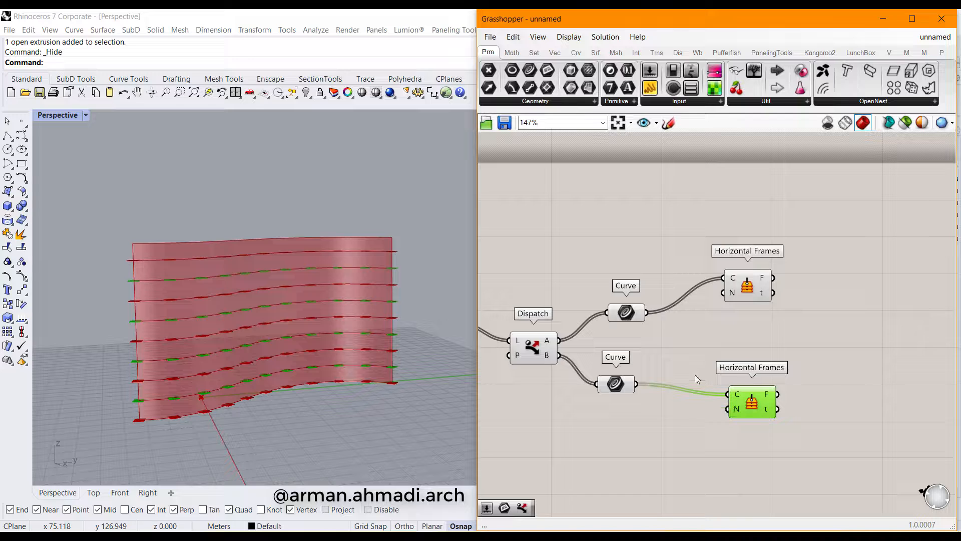
right_drag(176, 353, 310, 353)
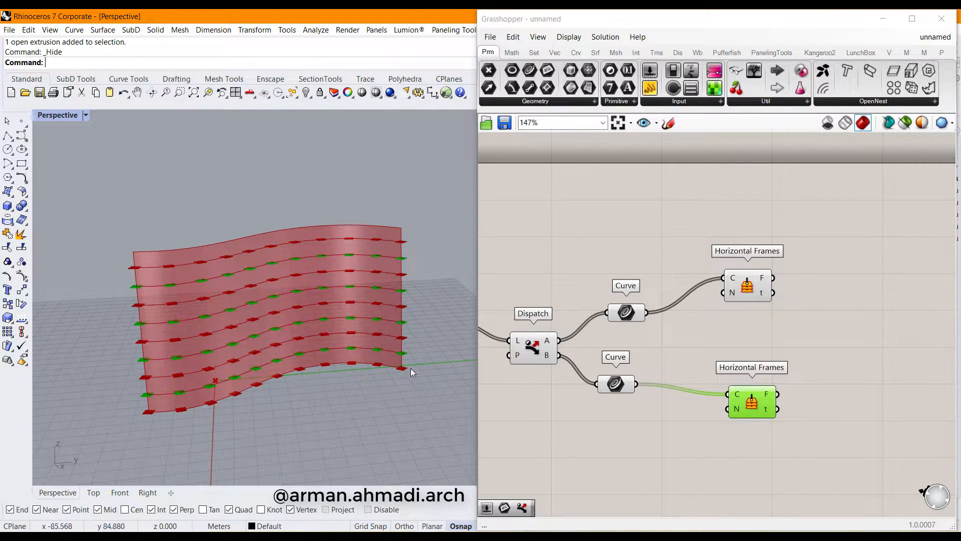
Add a number slider driving both Horizontal Frames N inputs and set it to 15
double_click(781, 327)
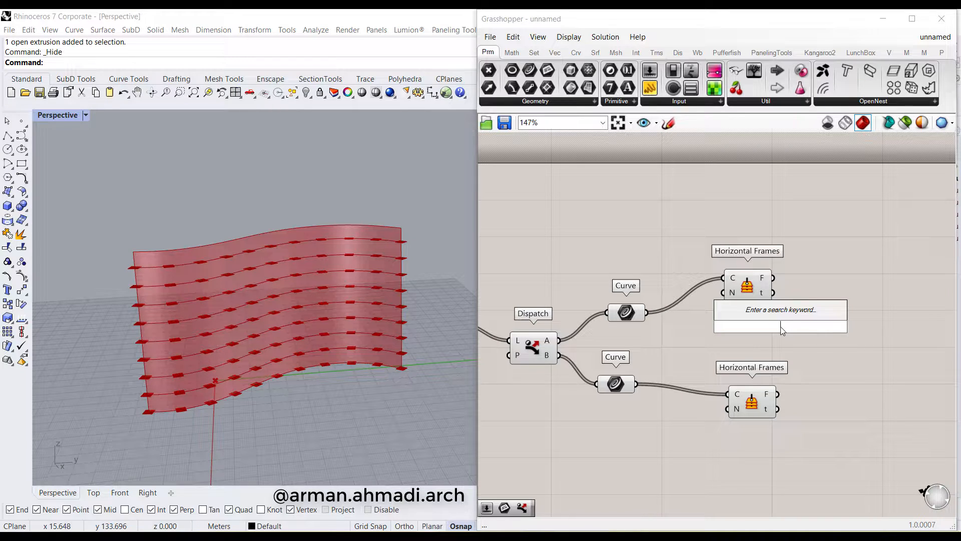
text(10.40)
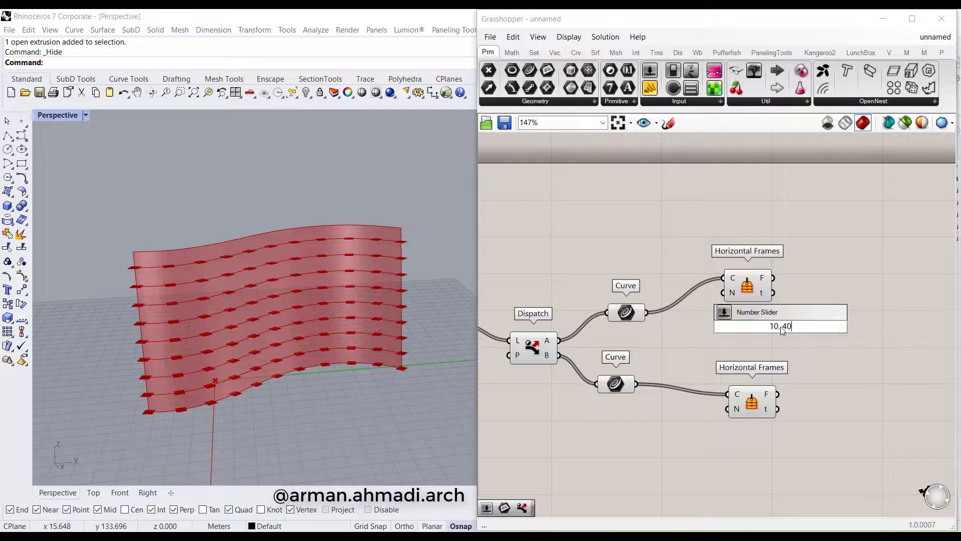
key(Return)
drag(780, 327, 630, 345)
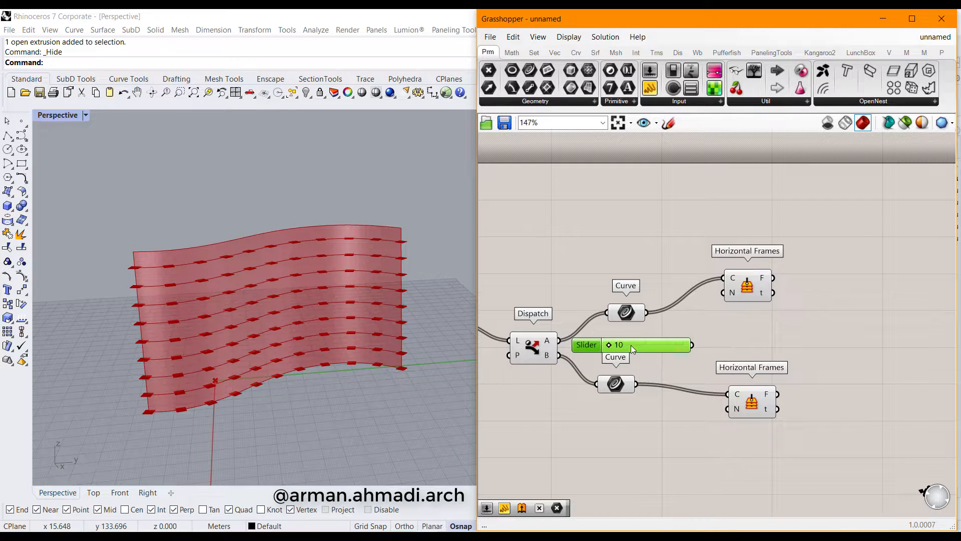
drag(694, 344, 725, 293)
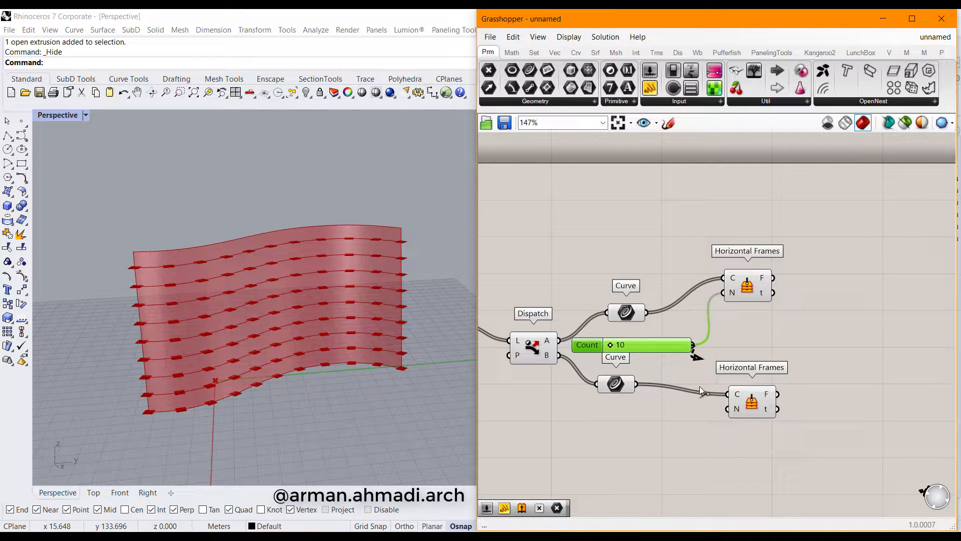
drag(699, 386, 727, 409)
scroll(603, 356, up, 3)
mouse_move(621, 342)
mouse_down()
mouse_move(691, 345)
mouse_move(635, 349)
mouse_up()
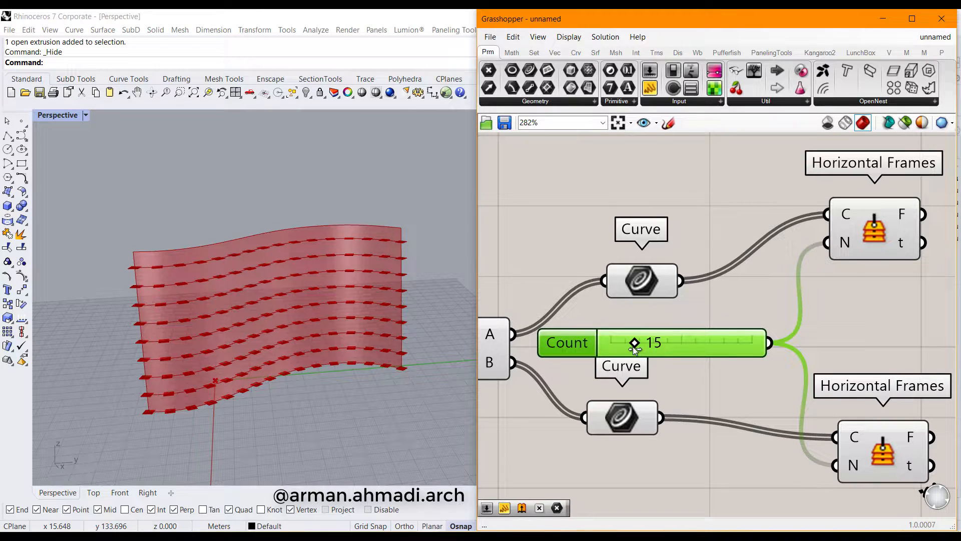
Zoom out the canvas and search 'pl' for a Plane component
right_drag(889, 371, 681, 351)
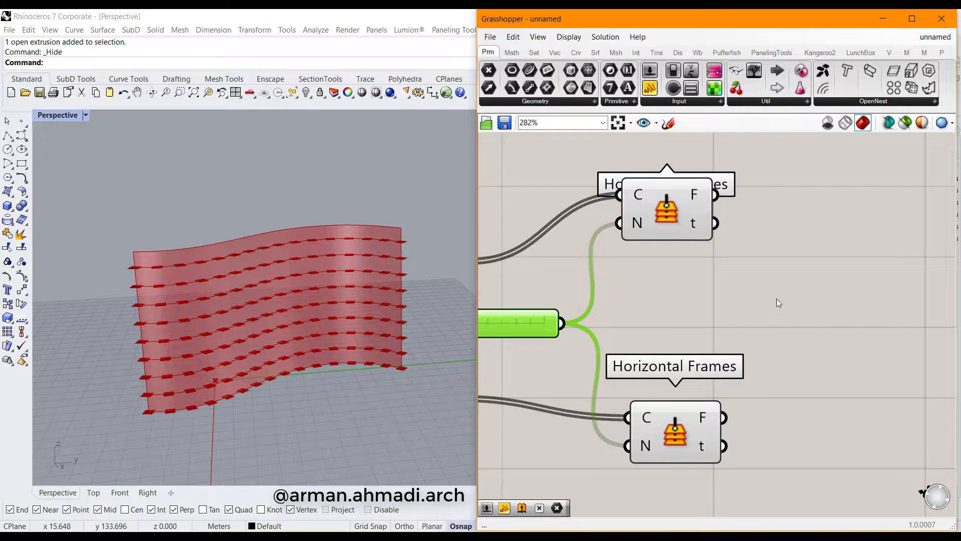
scroll(700, 307, down, 2)
scroll(721, 328, down, 3)
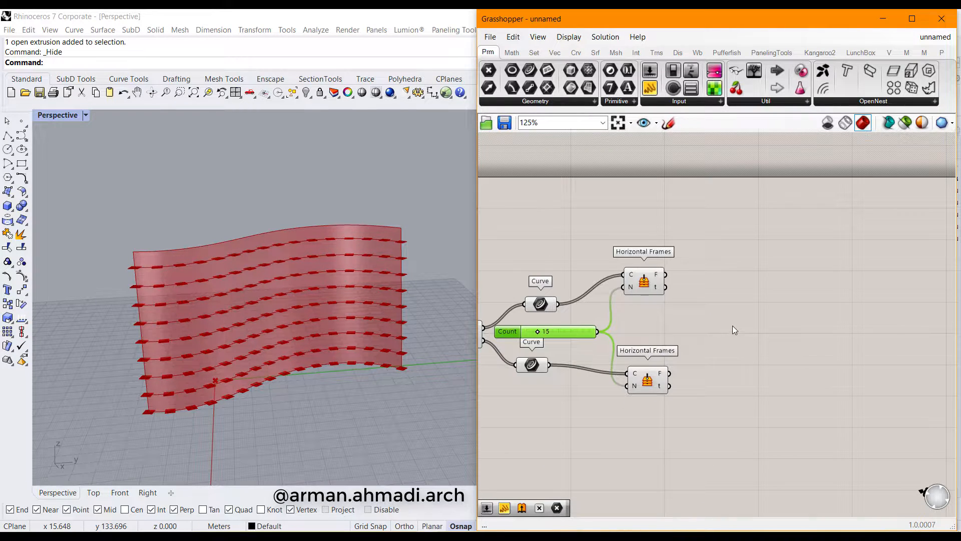
double_click(732, 326)
text(pl)
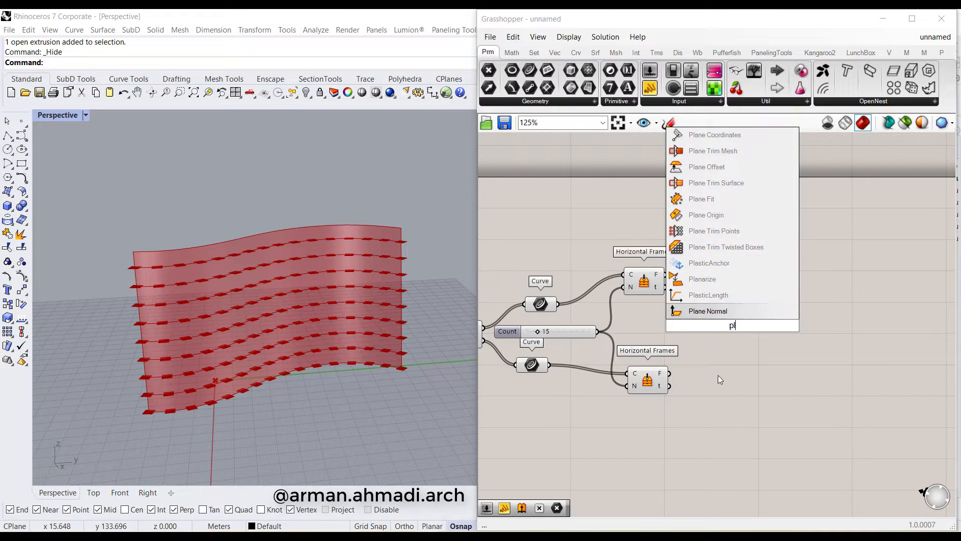
Place a Plane parameter beside the upper Horizontal Frames output
click(719, 376)
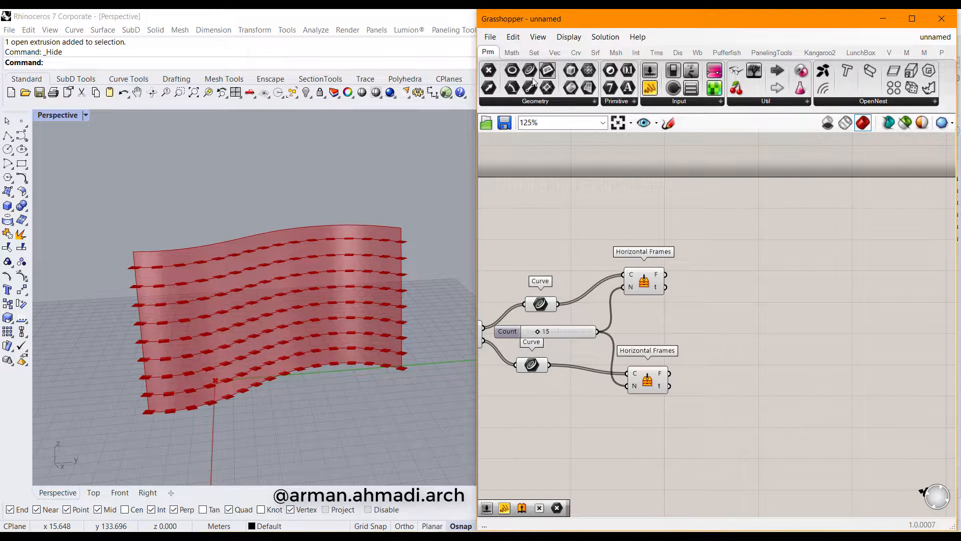
click(548, 102)
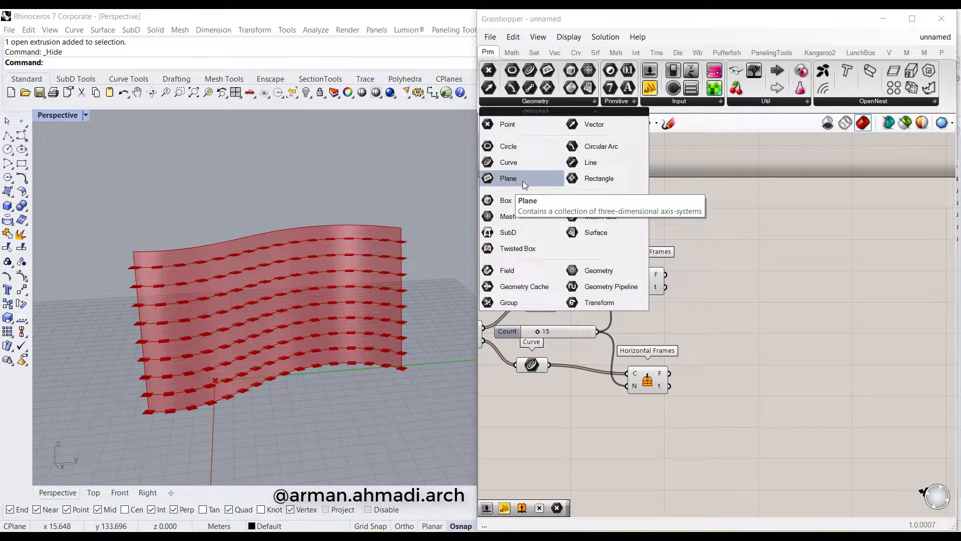
drag(524, 186, 727, 305)
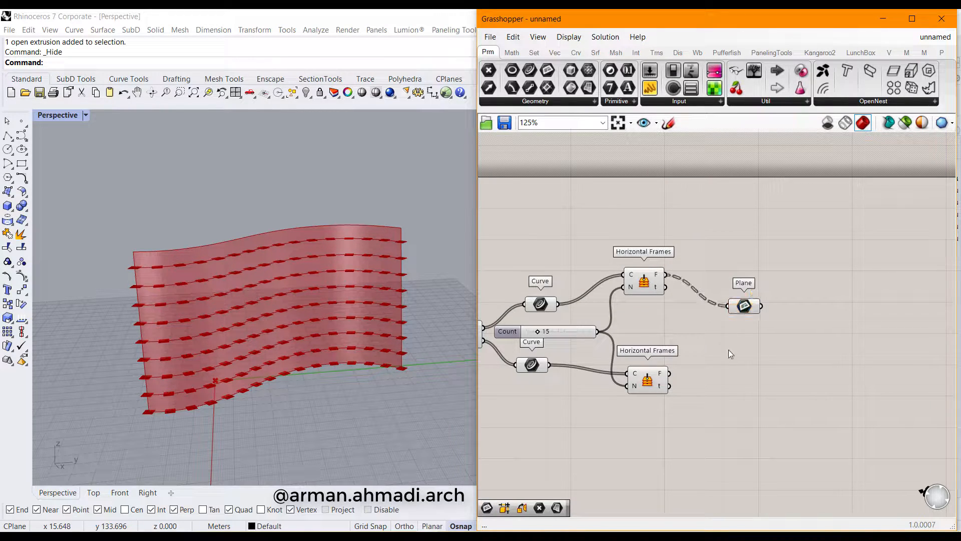
Copy the Plane parameter, feed it the lower frames, and preview both plane sets
click(745, 307)
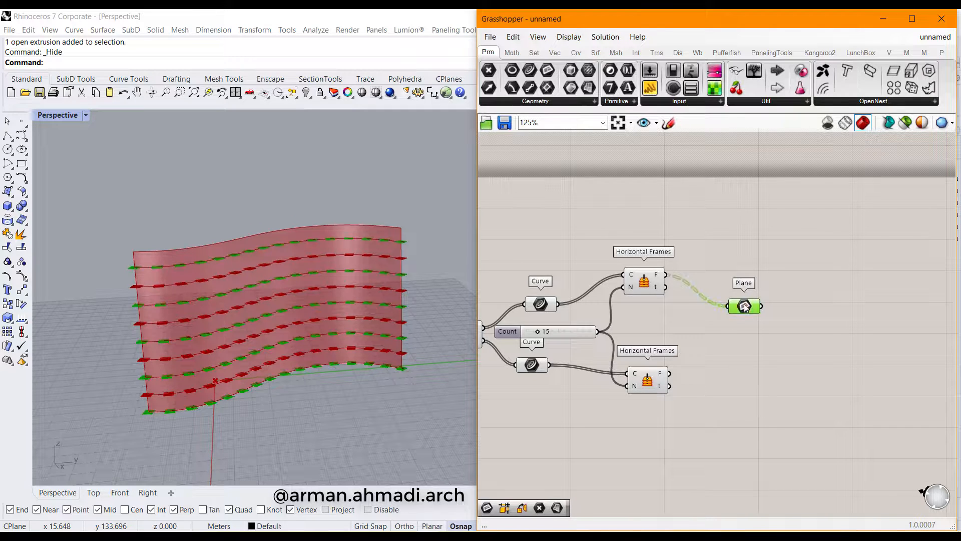
key(ctrl+c)
key(ctrl+v)
drag(745, 318, 745, 376)
drag(670, 374, 734, 370)
click(750, 398)
click(736, 305)
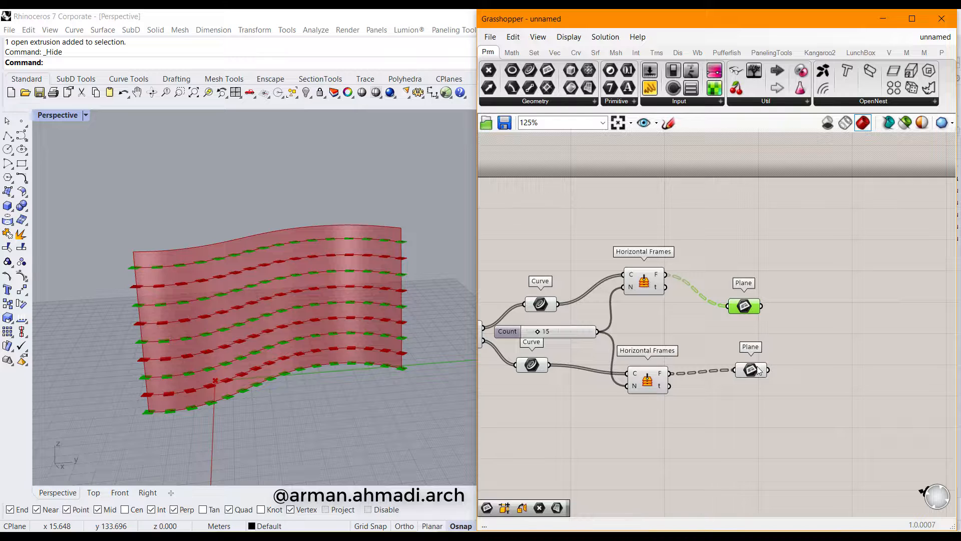
click(754, 370)
right_drag(815, 334, 705, 321)
Add a Dispatch for the upper Plane and a pasted copy fed by the lower Plane
double_click(736, 337)
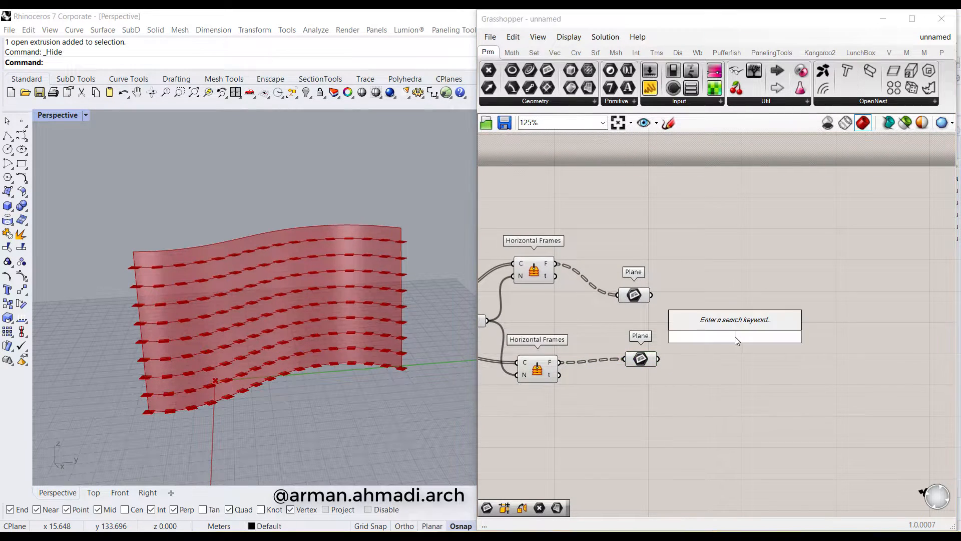
text(dis)
click(734, 323)
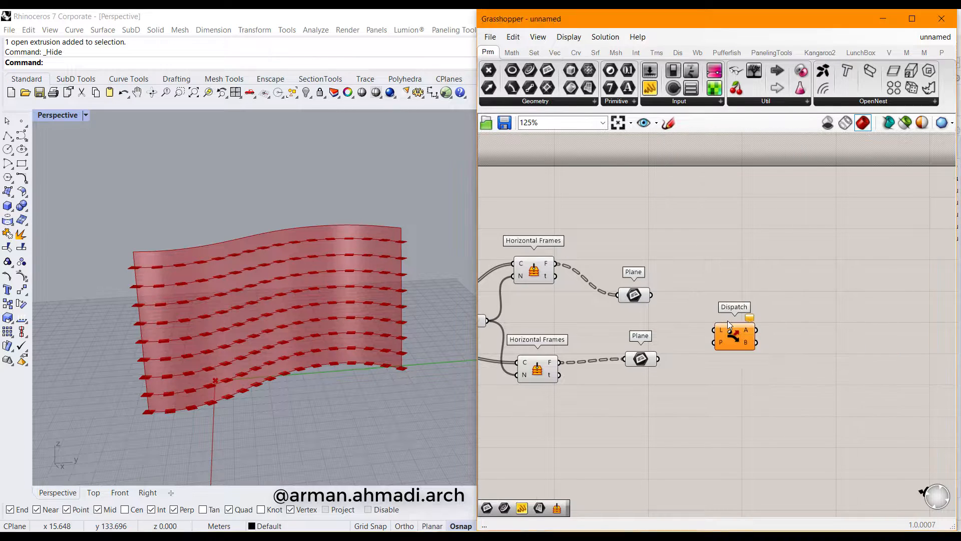
drag(728, 320, 727, 280)
drag(651, 294, 732, 388)
key(ctrl+c)
key(ctrl+v)
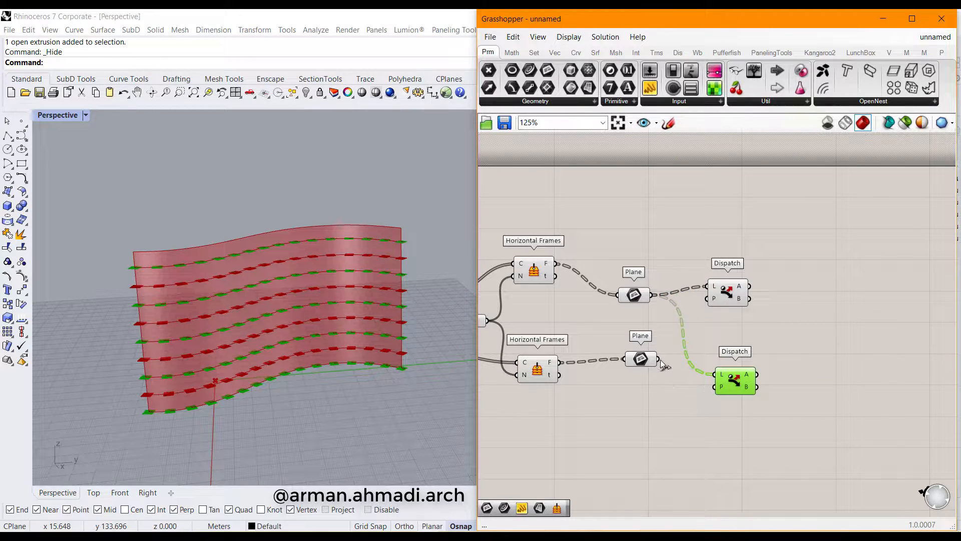
drag(658, 359, 716, 374)
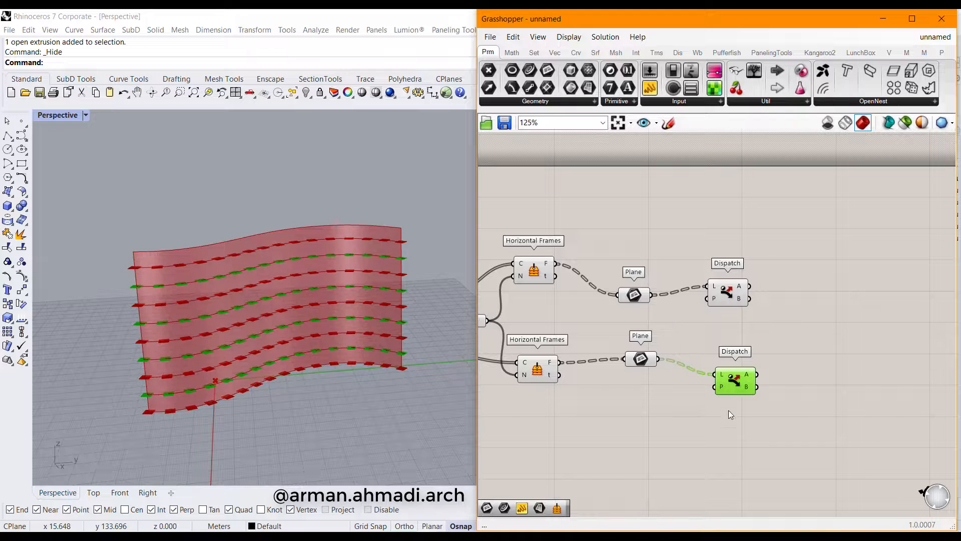
click(722, 302)
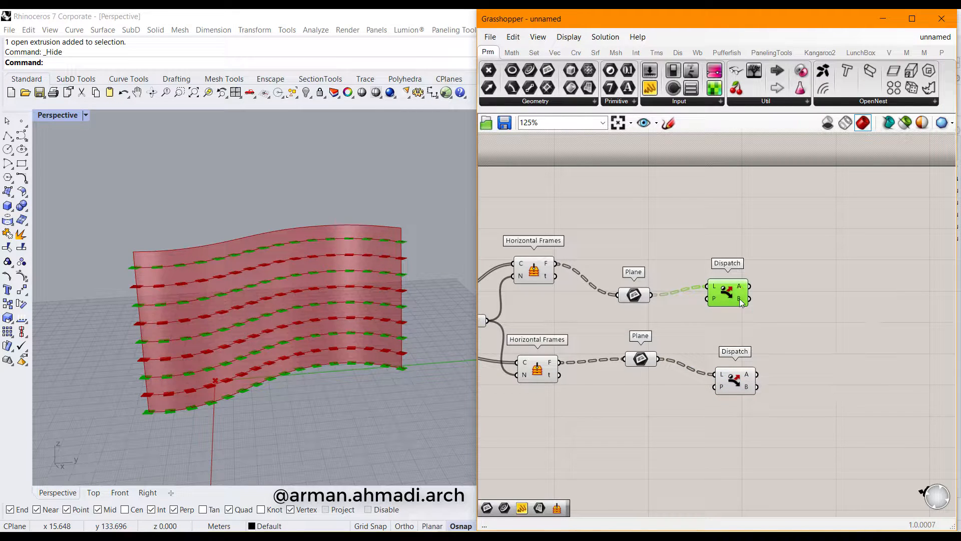
right_drag(761, 320, 731, 300)
click(713, 328)
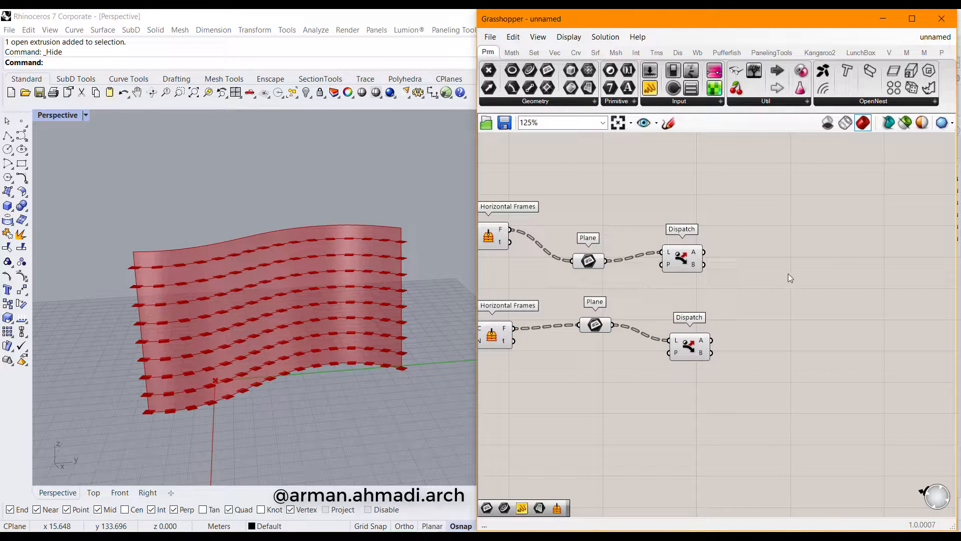
Place a new Plane parameter from the geometry params list and delete a stray Dispatch copy
click(539, 102)
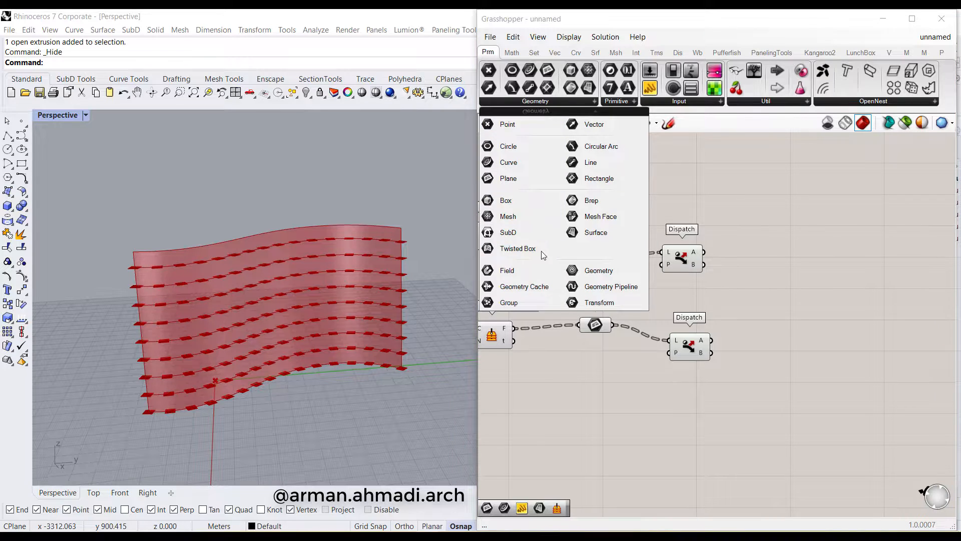
click(520, 179)
click(803, 267)
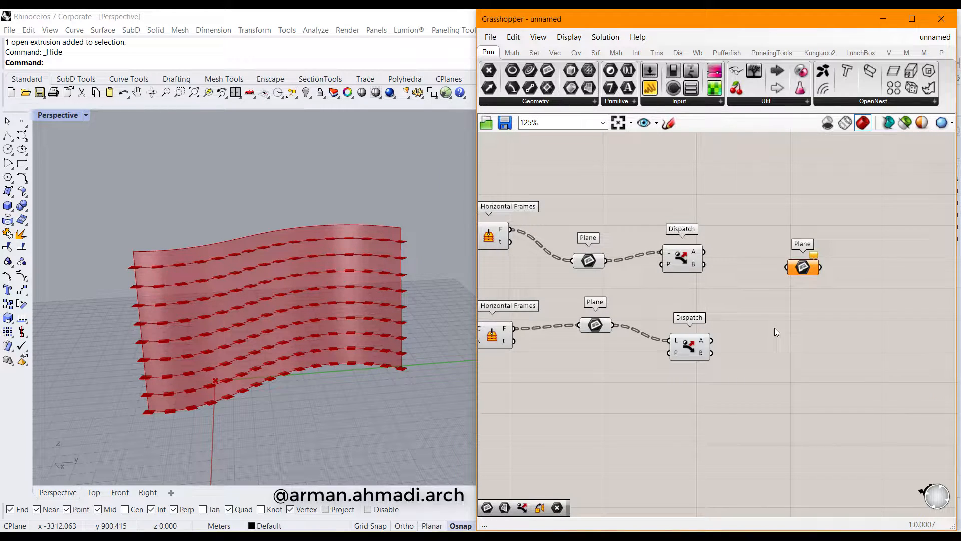
key(ctrl+v)
click(751, 318)
click(691, 269)
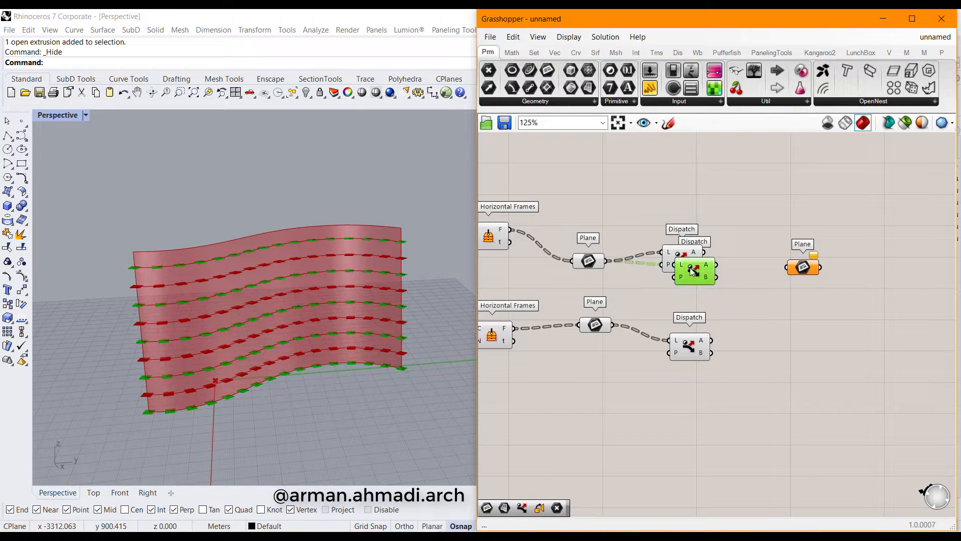
key(Delete)
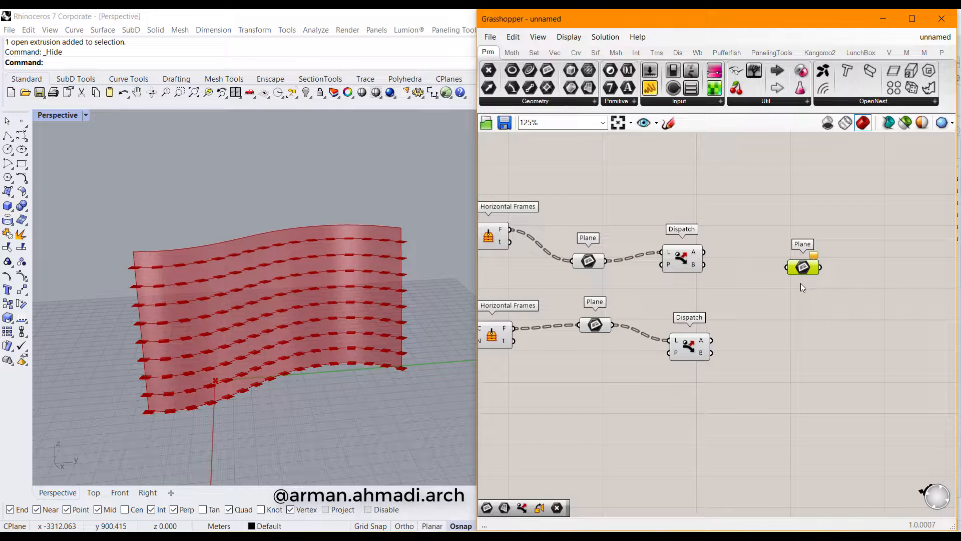
Duplicate the Plane and wire upper Dispatch A and lower Dispatch B into the two Planes
key(ctrl+v)
drag(801, 278, 769, 349)
drag(704, 253, 786, 266)
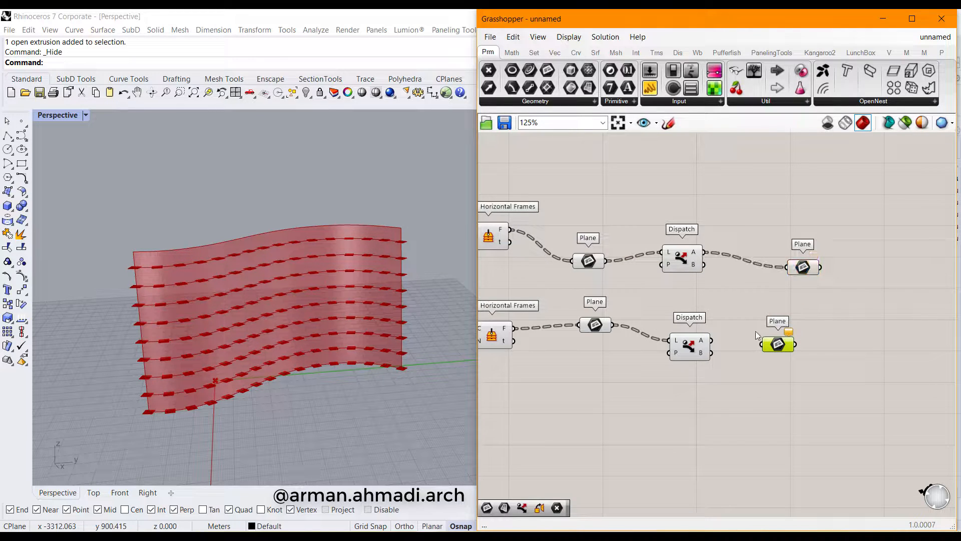
drag(712, 353, 761, 345)
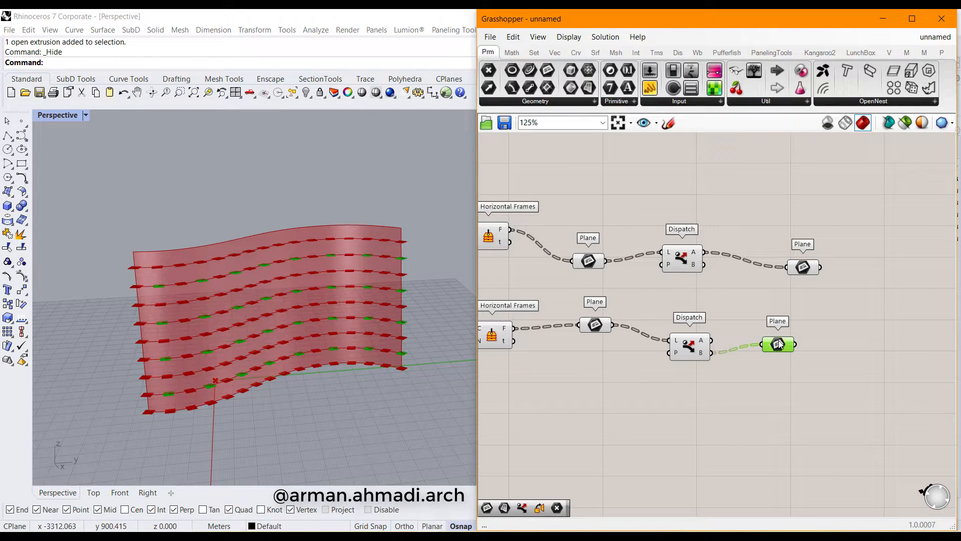
click(794, 268)
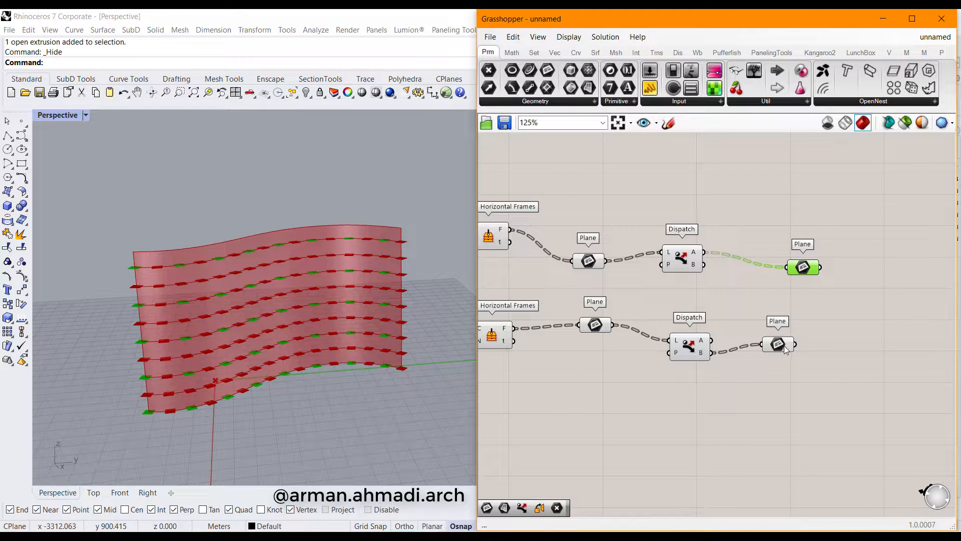
click(784, 346)
right_drag(813, 293, 776, 289)
drag(774, 263, 724, 246)
drag(741, 341, 723, 349)
Add a new Plane parameter fed by both the lower and upper dispatched Plane outputs
click(771, 288)
double_click(771, 288)
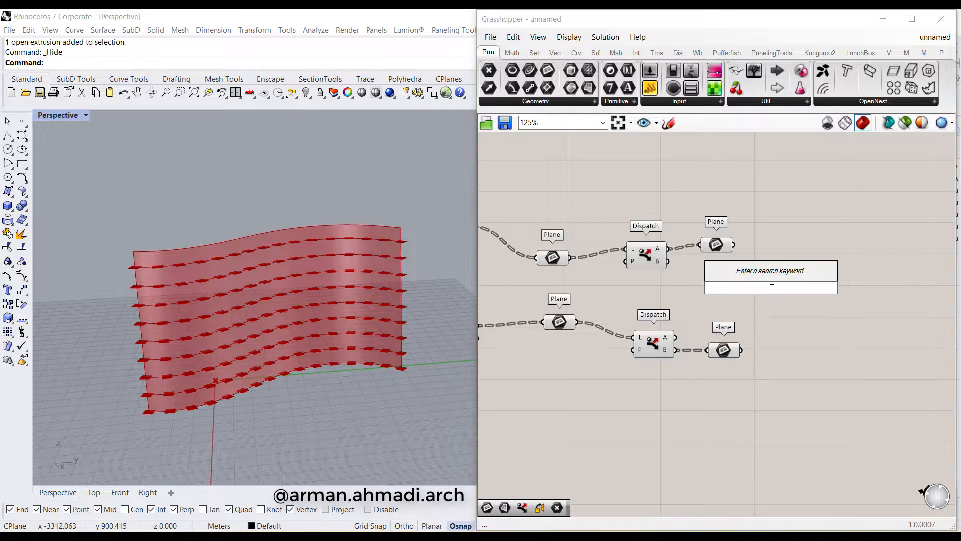
text(plane)
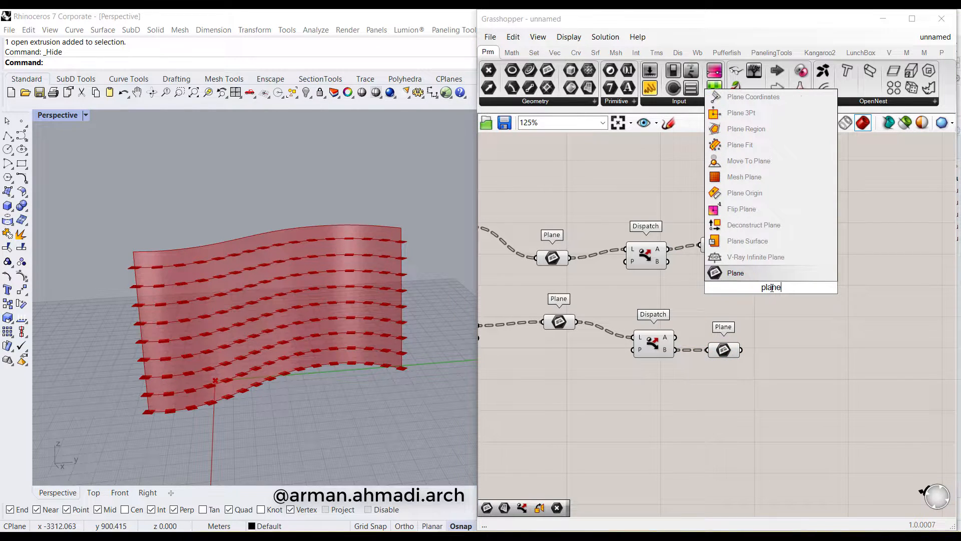
click(770, 278)
drag(767, 286, 791, 295)
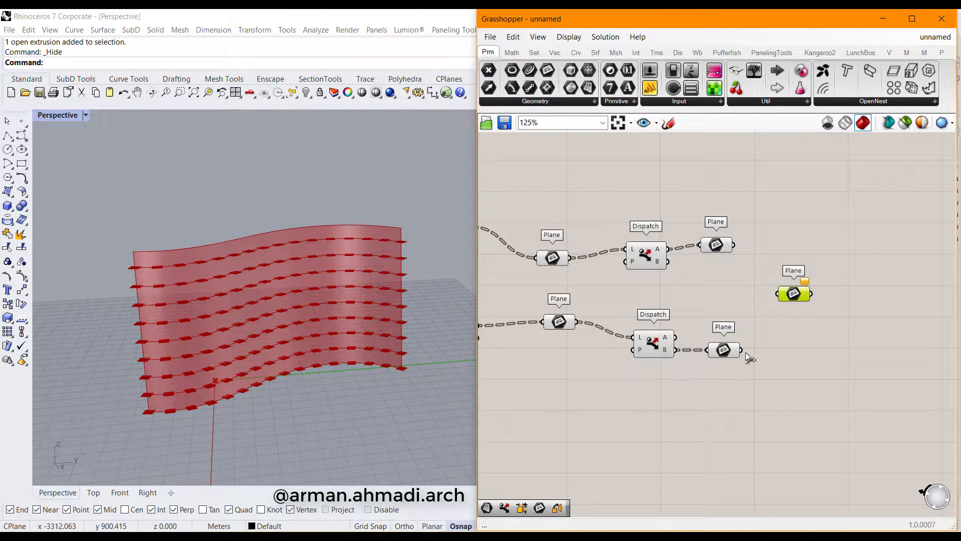
drag(742, 349, 777, 293)
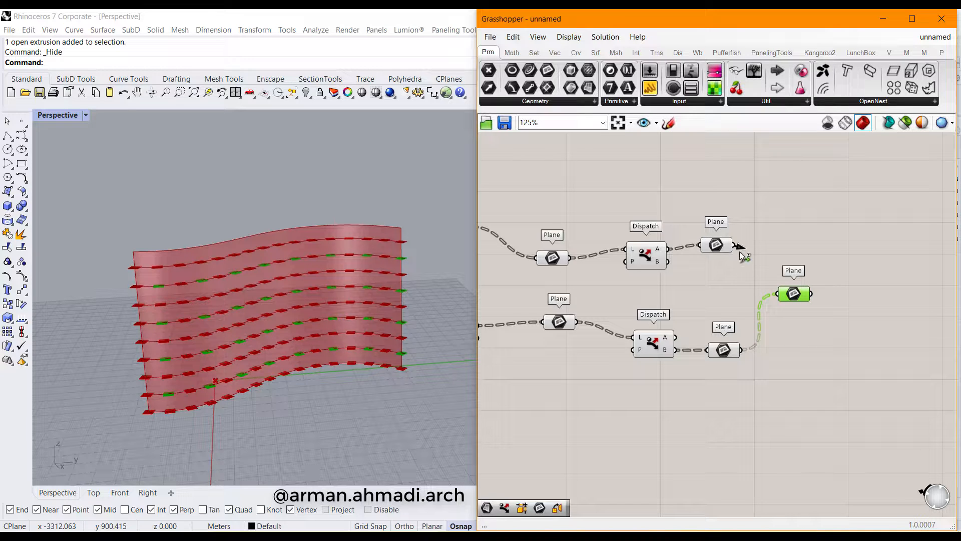
shift+drag(732, 246, 777, 294)
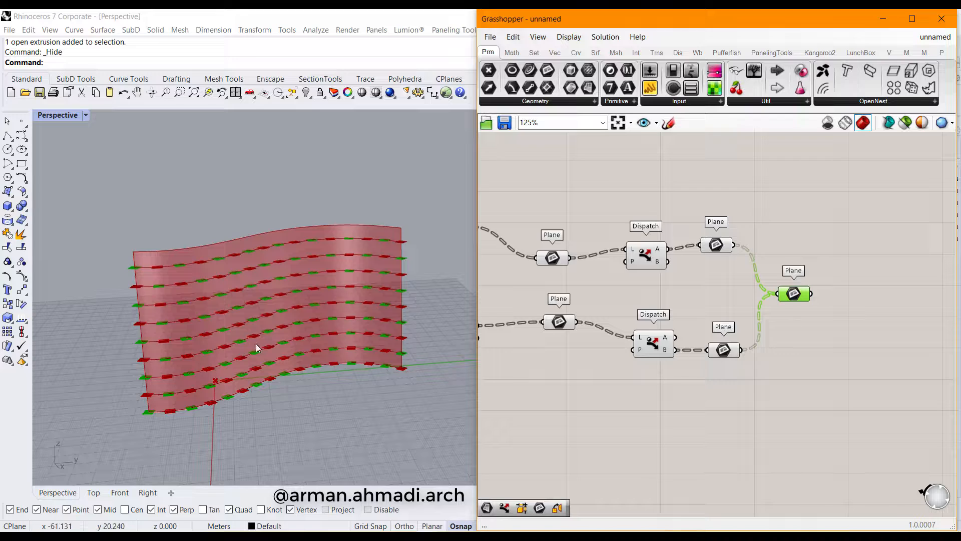
Orbit and zoom the Rhino view to inspect the merged staggered planes on the wavy wall
mouse_move(260, 343)
right_down()
mouse_move(281, 322)
mouse_move(290, 337)
mouse_move(270, 345)
right_up()
scroll(269, 346, up, 6)
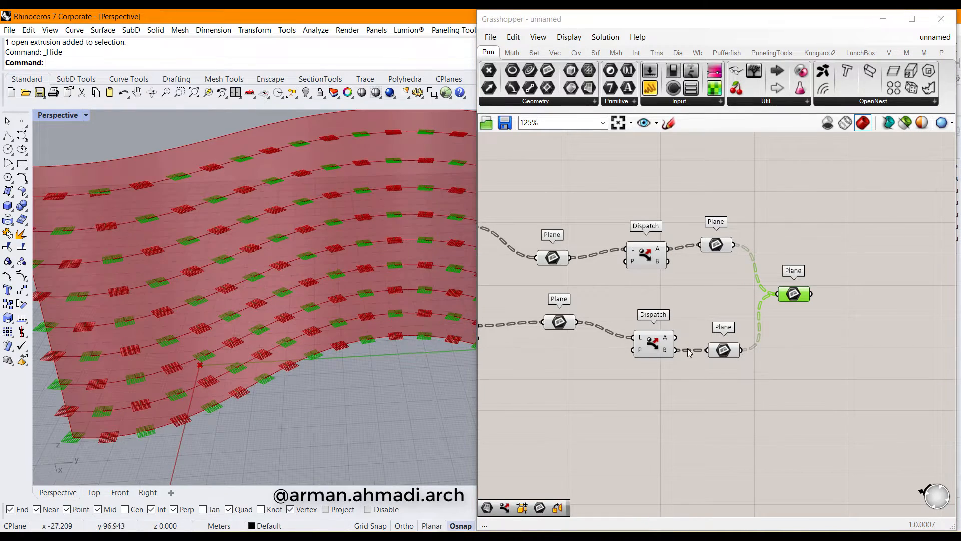
click(765, 366)
click(798, 296)
mouse_move(168, 231)
right_down()
mouse_move(322, 337)
mouse_move(392, 341)
mouse_move(345, 345)
right_up()
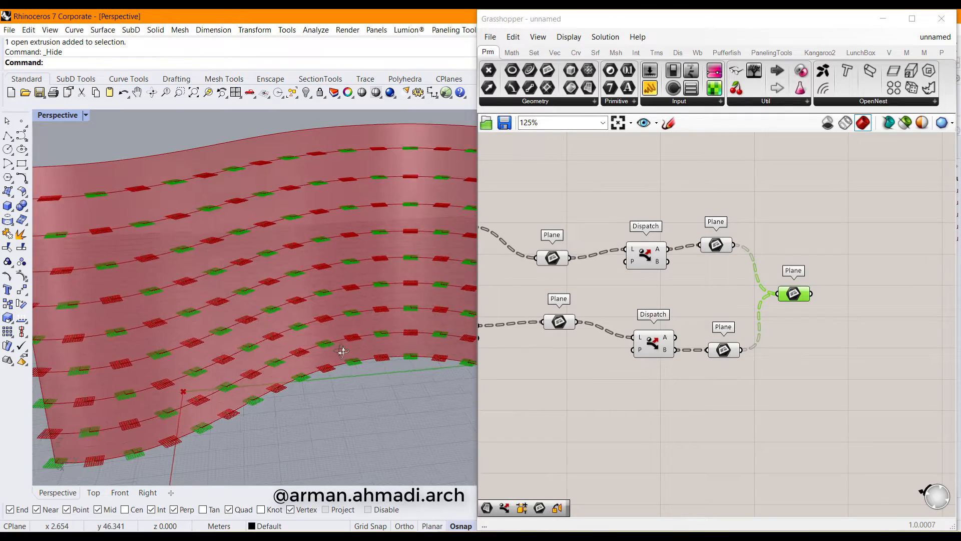
scroll(345, 341, down, 5)
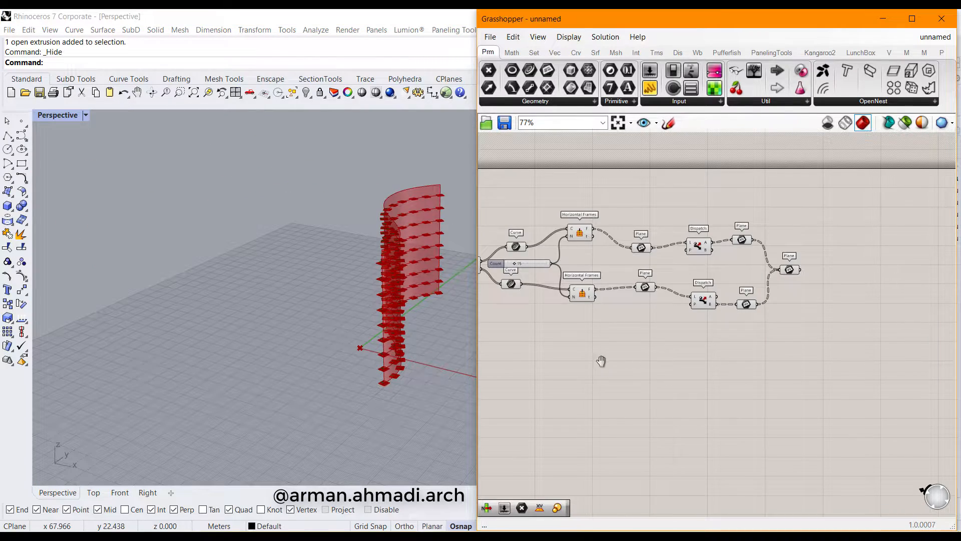
right_drag(601, 360, 792, 325)
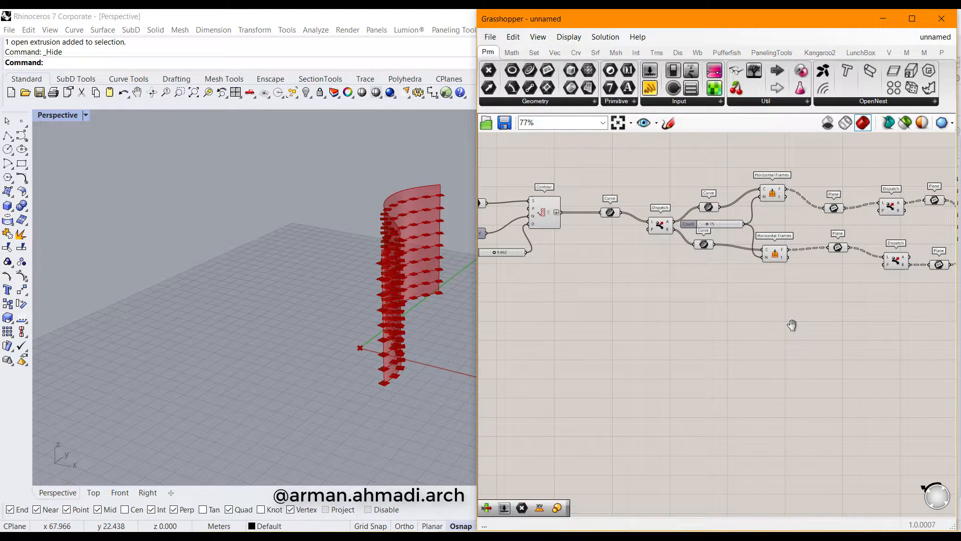
Place a Domain Box component via the 'dom' search
double_click(606, 368)
text(doma)
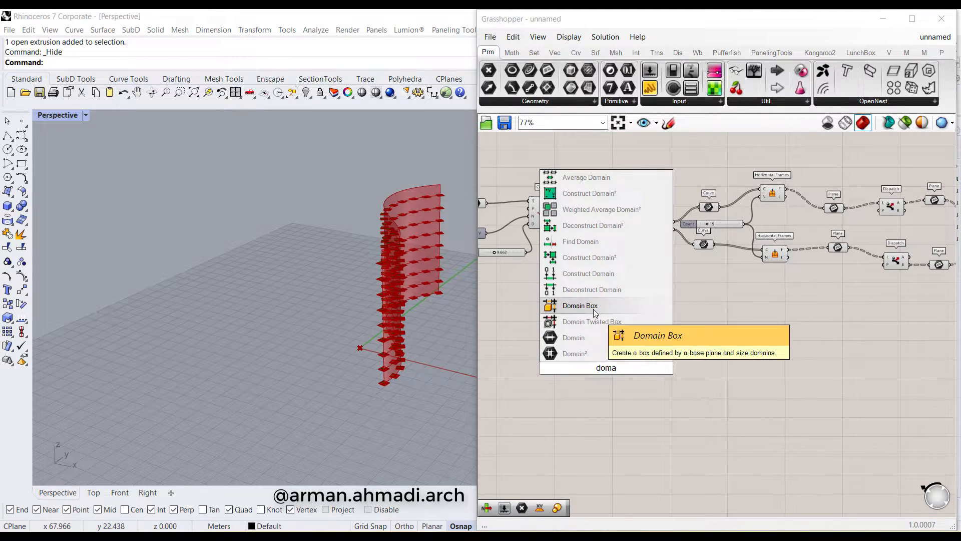
click(580, 306)
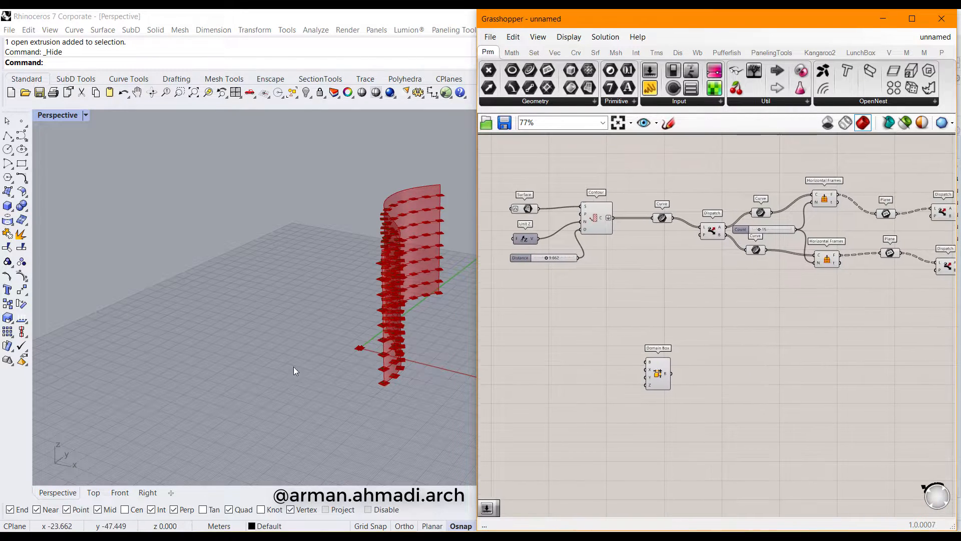
scroll(322, 345, up, 10)
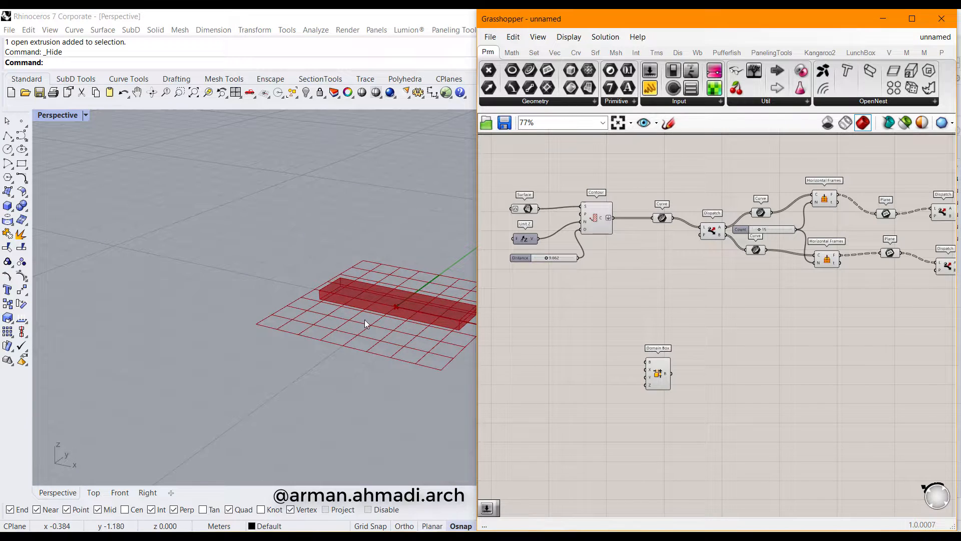
shift+right_drag(365, 322, 278, 346)
right_drag(665, 393, 685, 384)
scroll(647, 359, up, 3)
Create a decimal Number Slider starting at 1 and wire it to the Domain Box X input
double_click(623, 373)
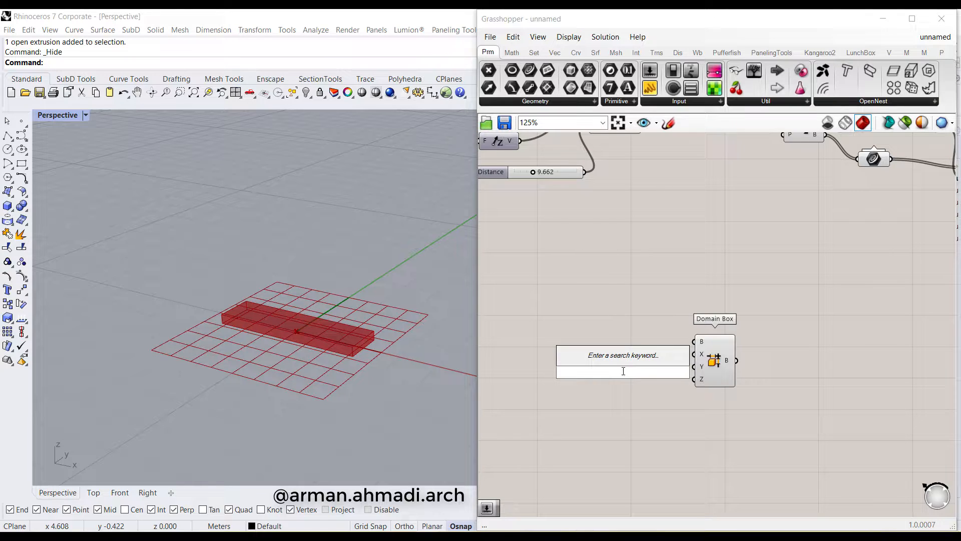
text(1..10)
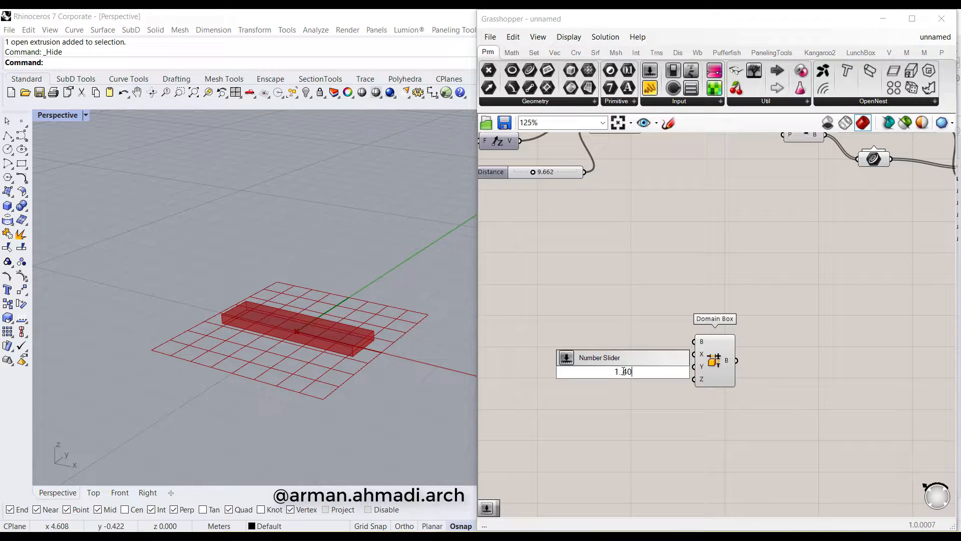
key(Return)
scroll(598, 387, up, 3)
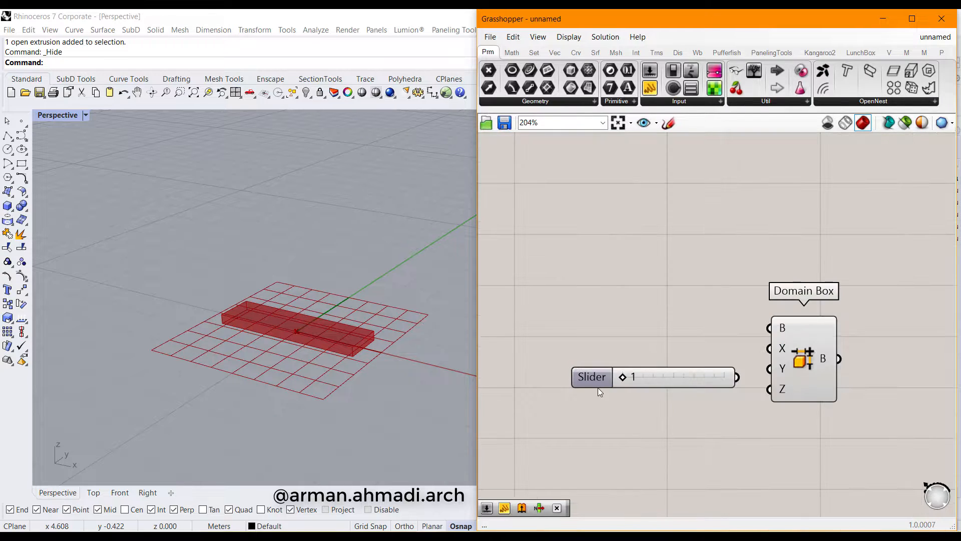
click(598, 382)
double_click(599, 383)
click(586, 347)
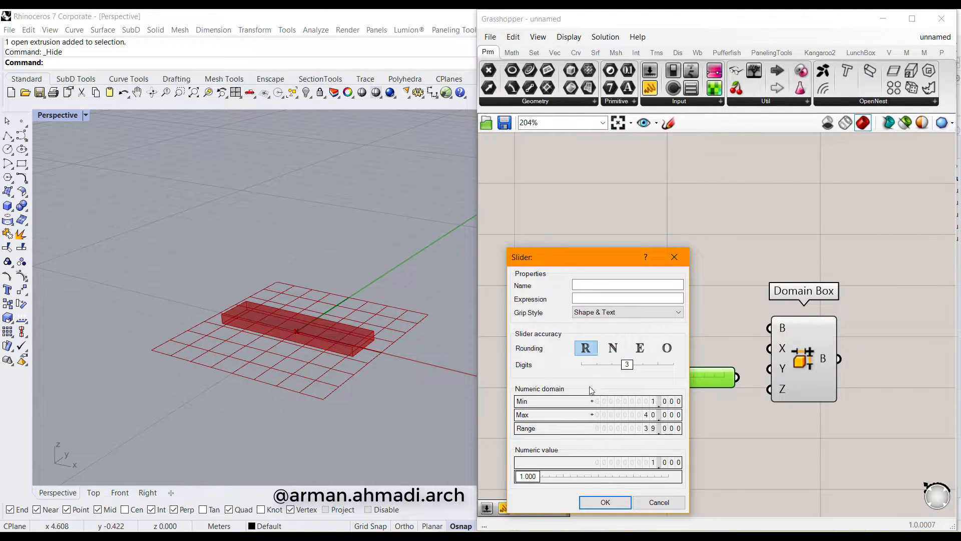
click(605, 502)
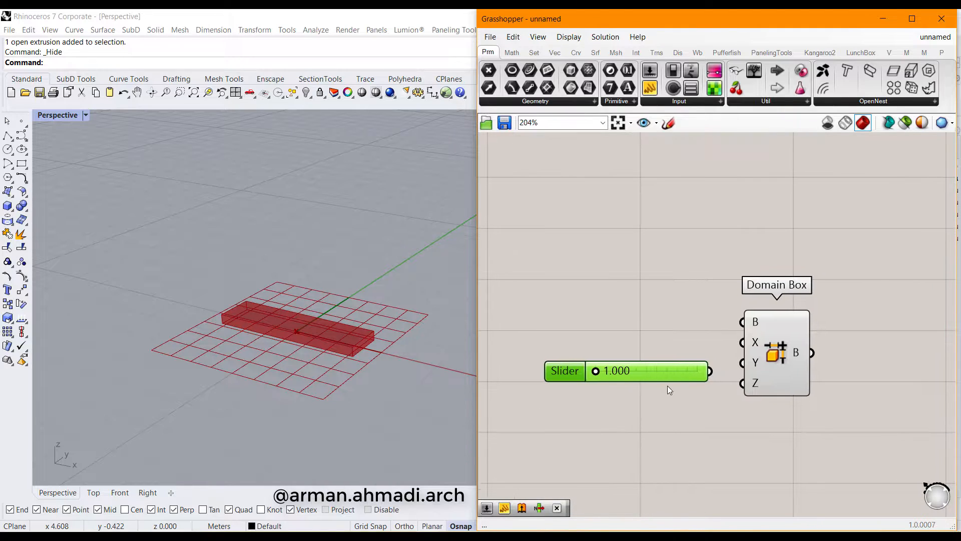
drag(668, 386, 743, 342)
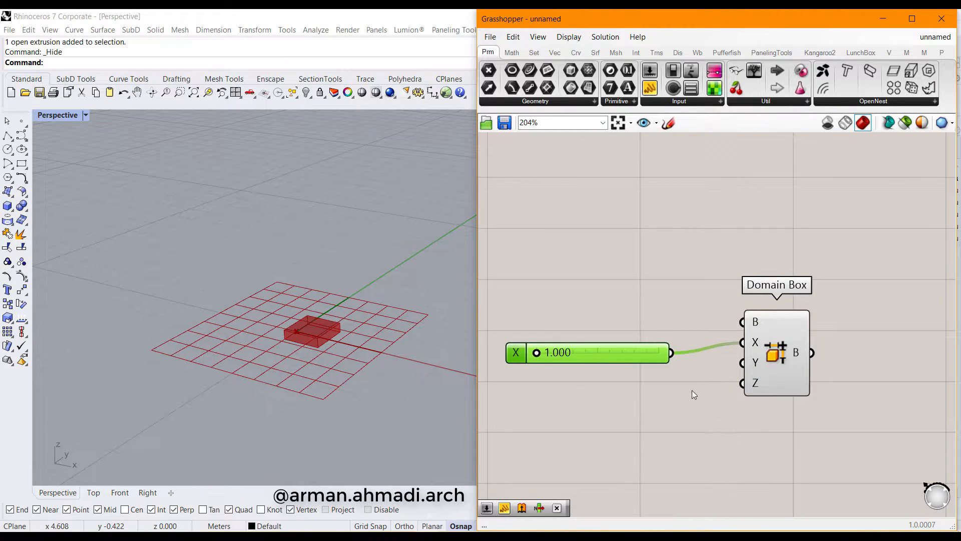
Copy the slider twice and wire the copies to the Y and Z inputs
key(ctrl+c)
key(ctrl+v)
key(ctrl+v)
drag(644, 379, 617, 445)
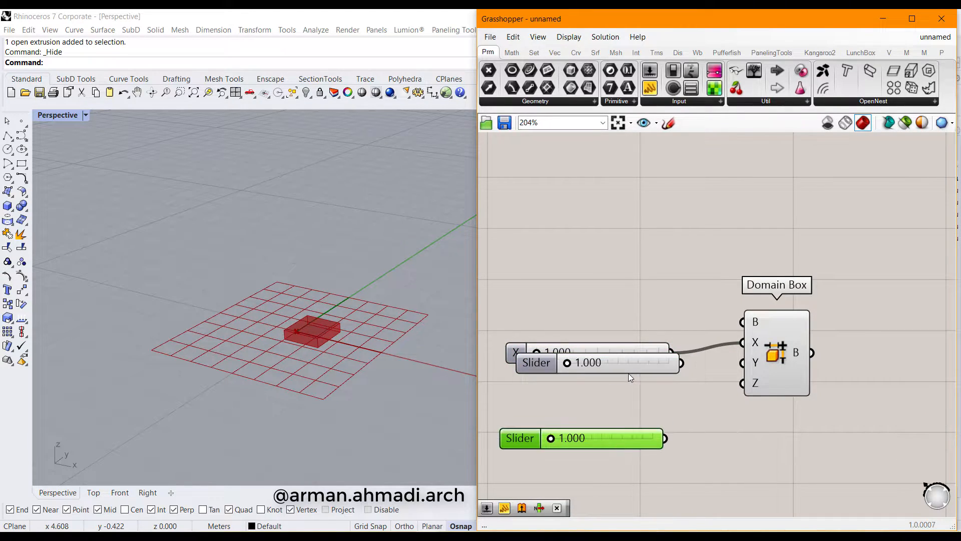
drag(650, 361, 742, 363)
drag(665, 438, 743, 383)
Set the sliders to X 9.463, Y 3.555 and Z 3.076 to size the brick
mouse_move(540, 401)
mouse_down()
mouse_move(553, 398)
mouse_move(544, 392)
mouse_up()
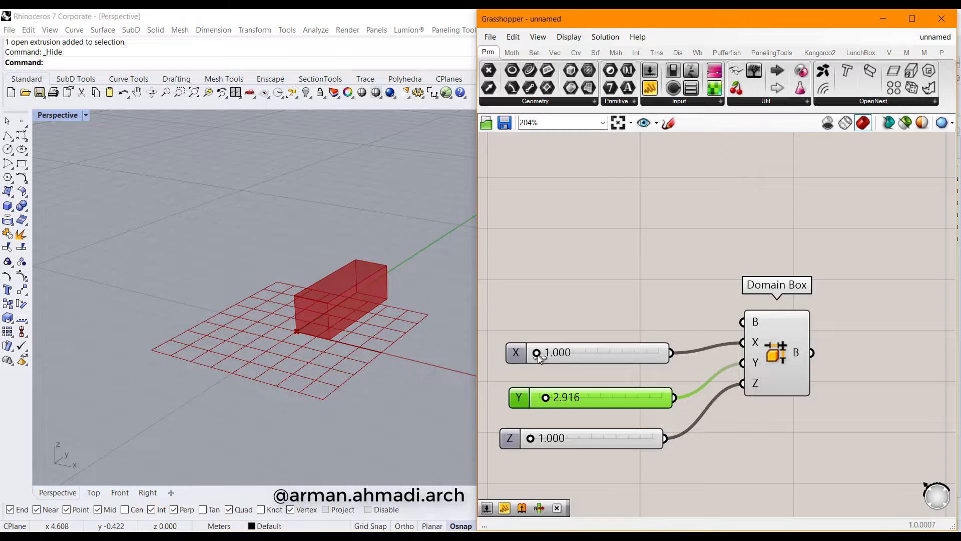
drag(536, 353, 552, 353)
shift+right_drag(322, 369, 220, 364)
scroll(272, 364, down, 5)
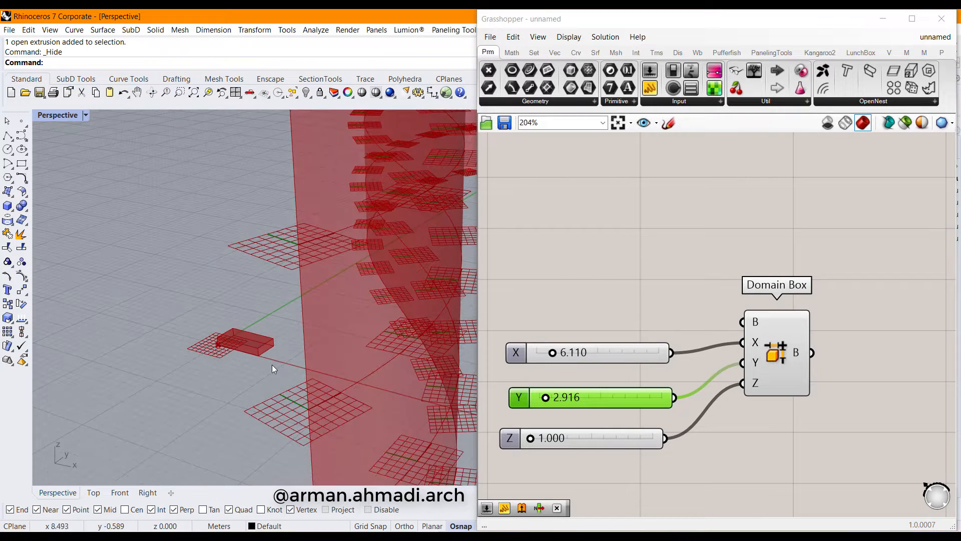
drag(552, 354, 563, 352)
drag(546, 397, 547, 397)
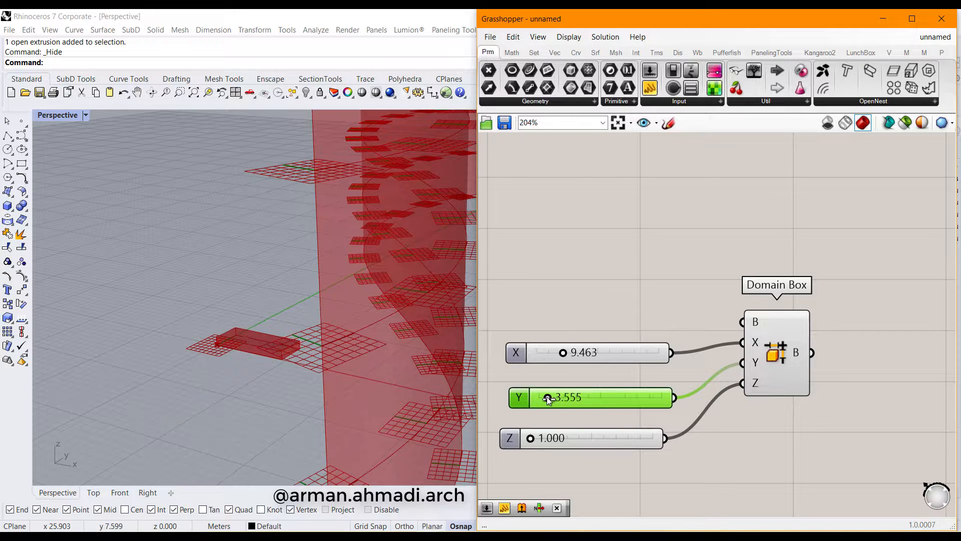
drag(530, 438, 536, 438)
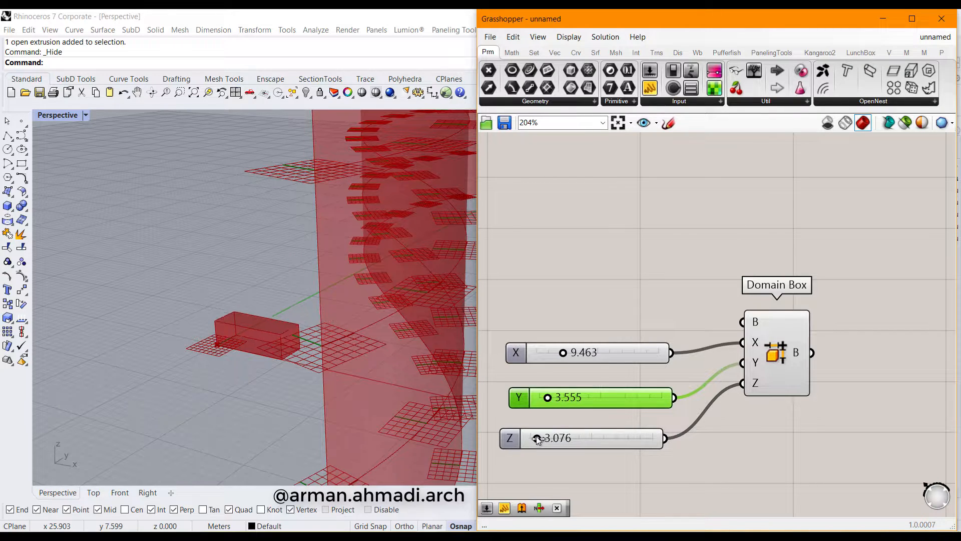
scroll(598, 382, down, 5)
right_drag(684, 400, 583, 421)
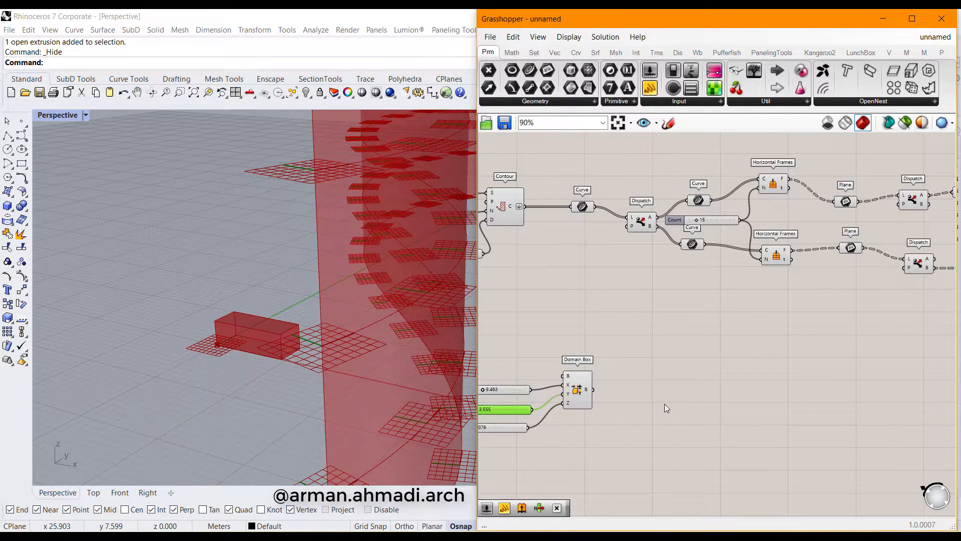
Add a Deconstruct Brep fed by the Domain Box
double_click(664, 404)
text(deco)
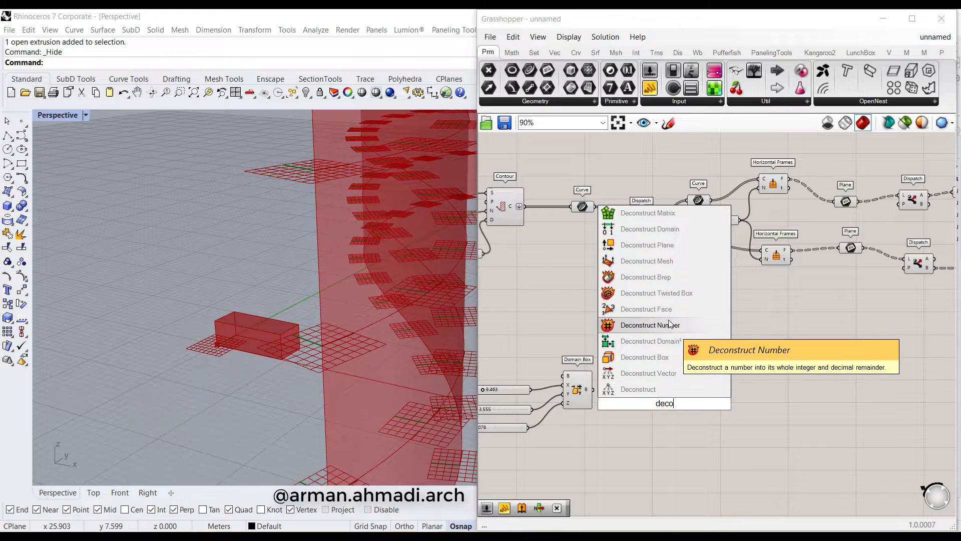
click(651, 278)
drag(603, 410, 641, 386)
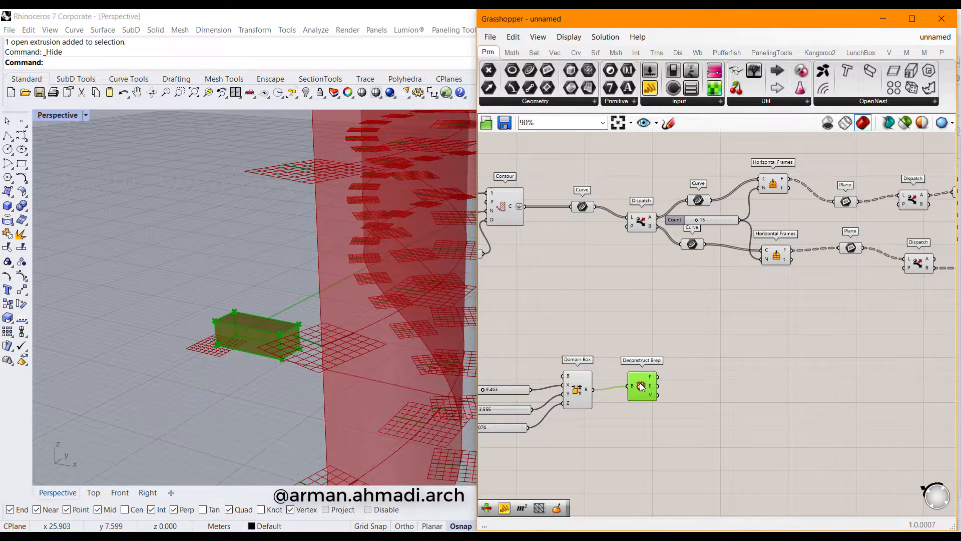
Add a List Item and feed it the Deconstruct Brep faces
double_click(718, 429)
text(list)
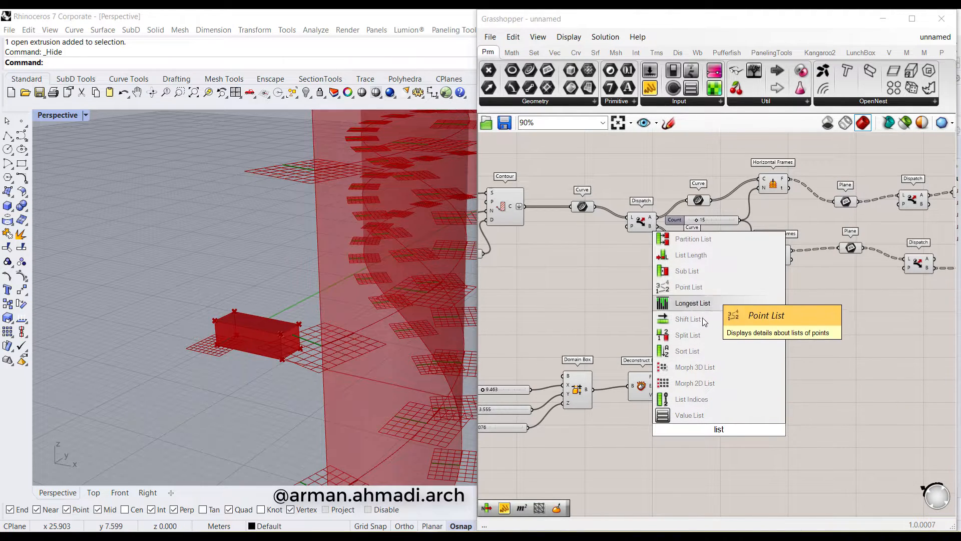
text(ite)
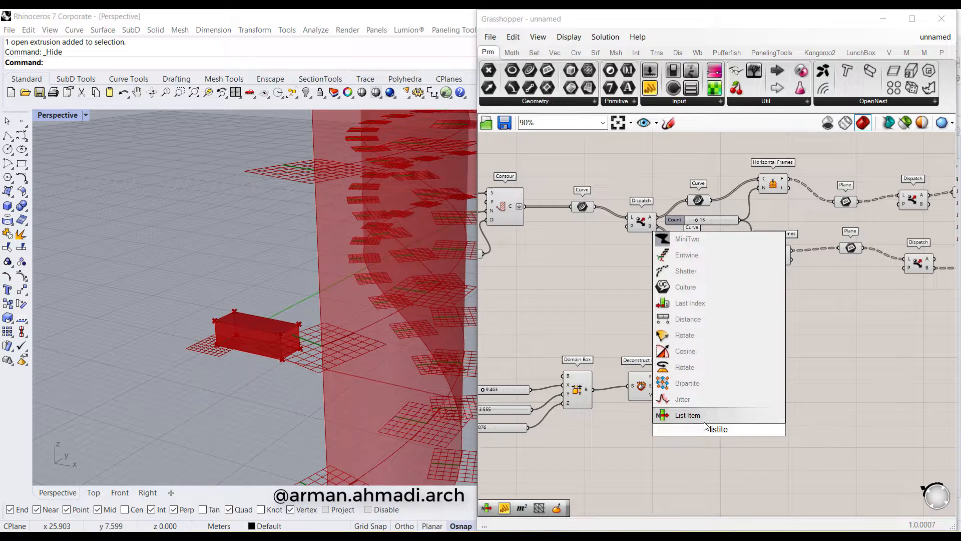
key(Return)
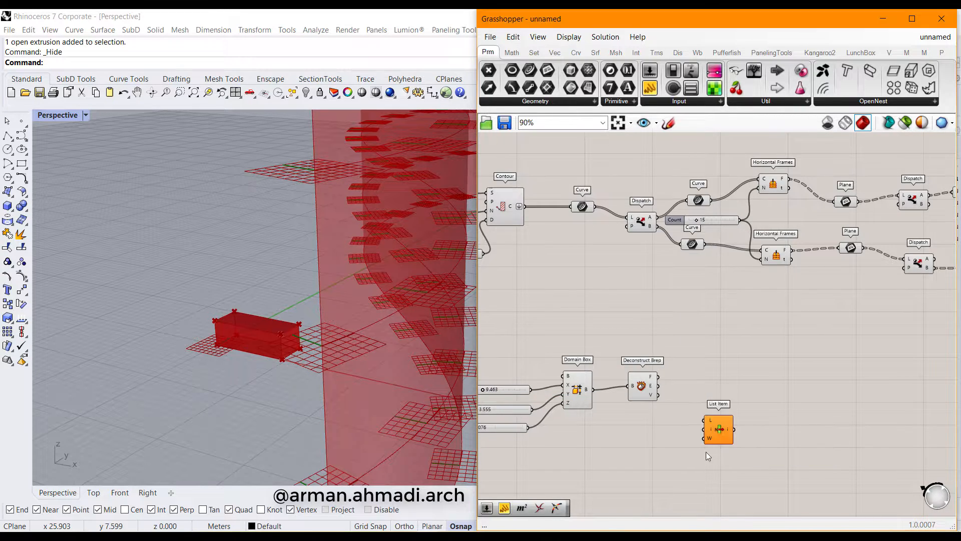
scroll(675, 389, up, 4)
drag(644, 365, 730, 347)
right_drag(281, 374, 238, 349)
scroll(249, 352, up, 6)
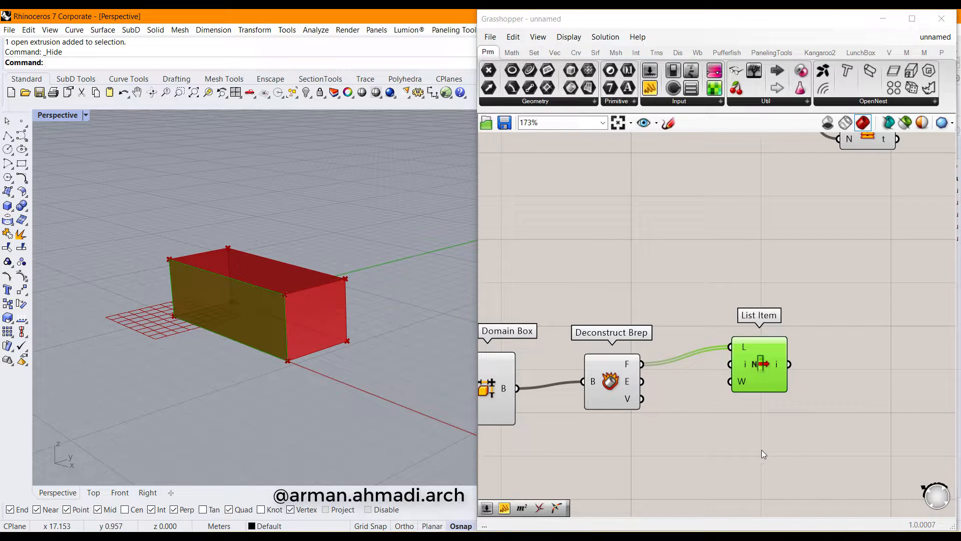
Create a 1..6 Index slider into List Item's i and set it to 4 for the bottom face
double_click(747, 422)
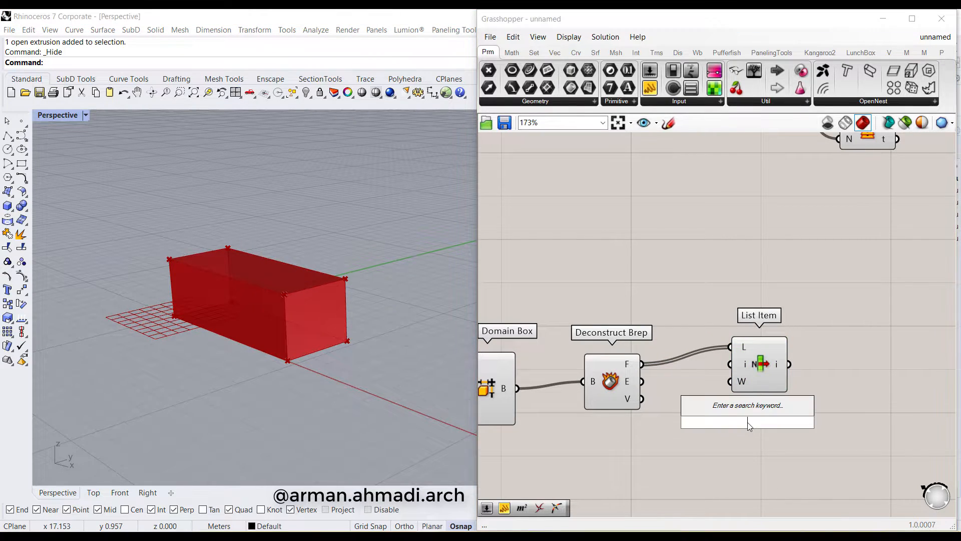
text(1.6)
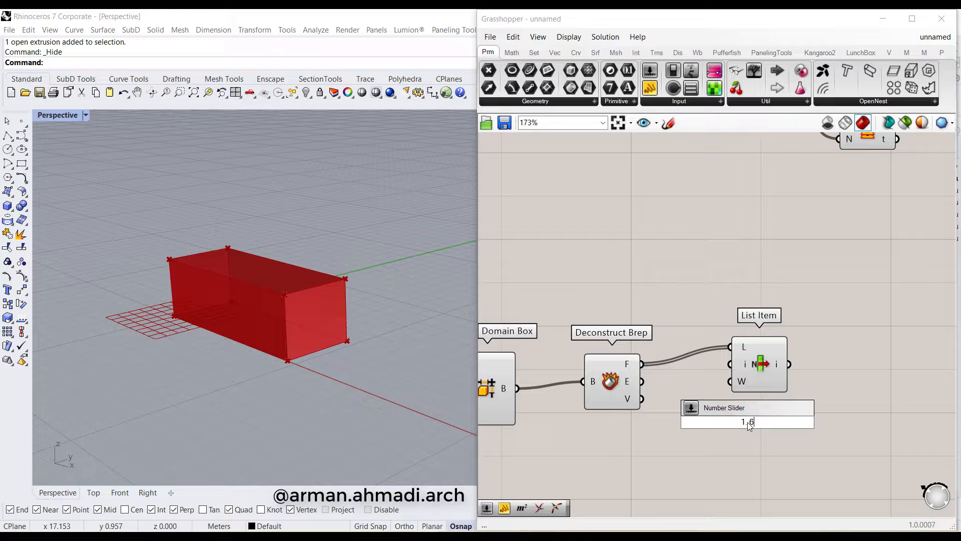
text(..6)
key(Return)
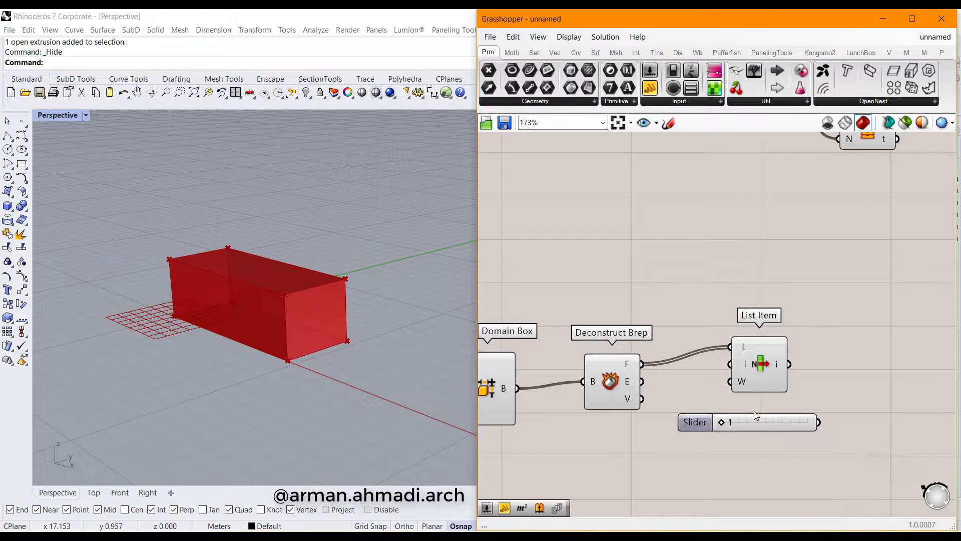
drag(754, 422, 672, 435)
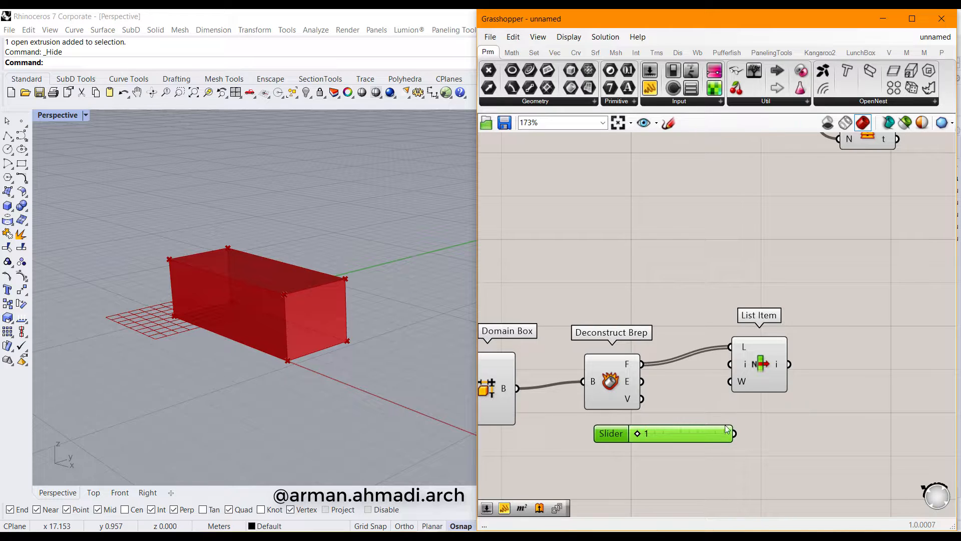
drag(737, 435, 807, 379)
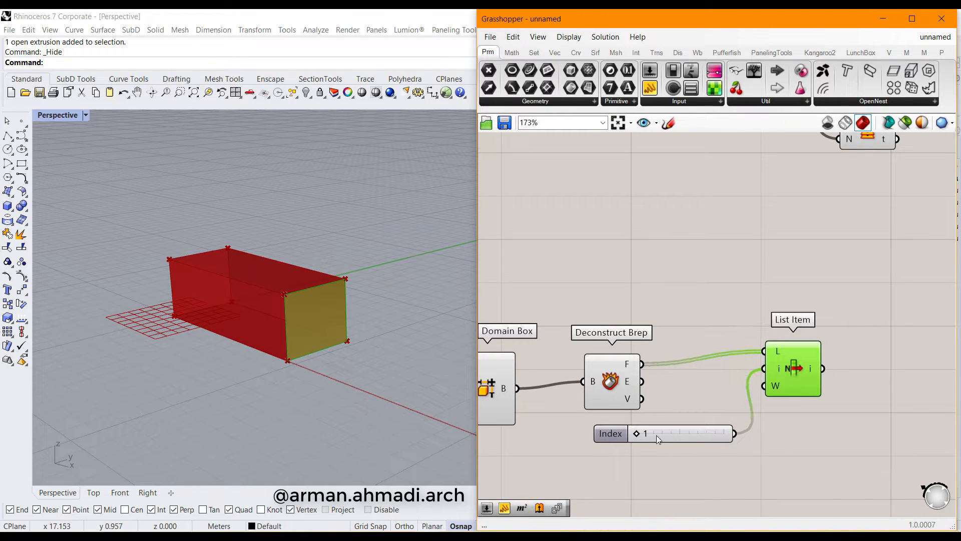
drag(644, 432, 687, 434)
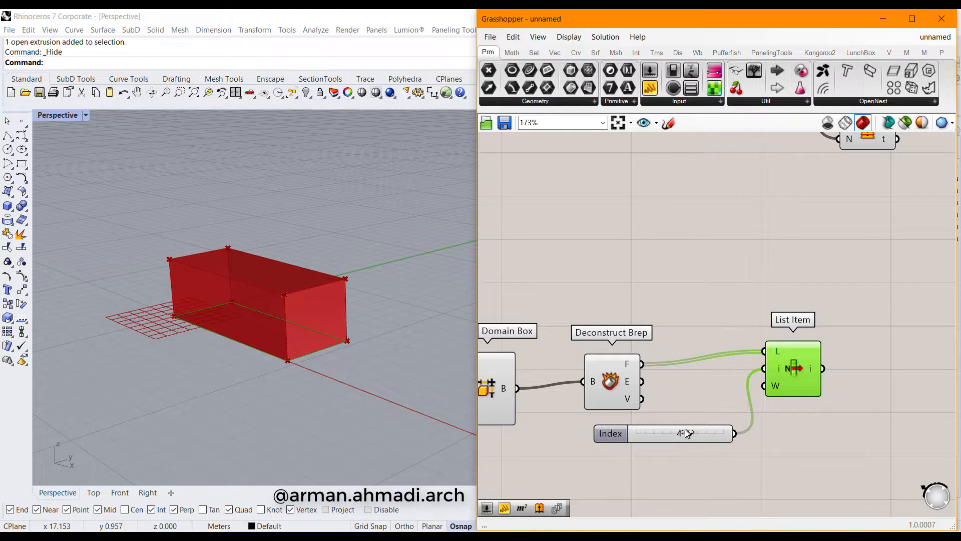
right_drag(272, 374, 294, 386)
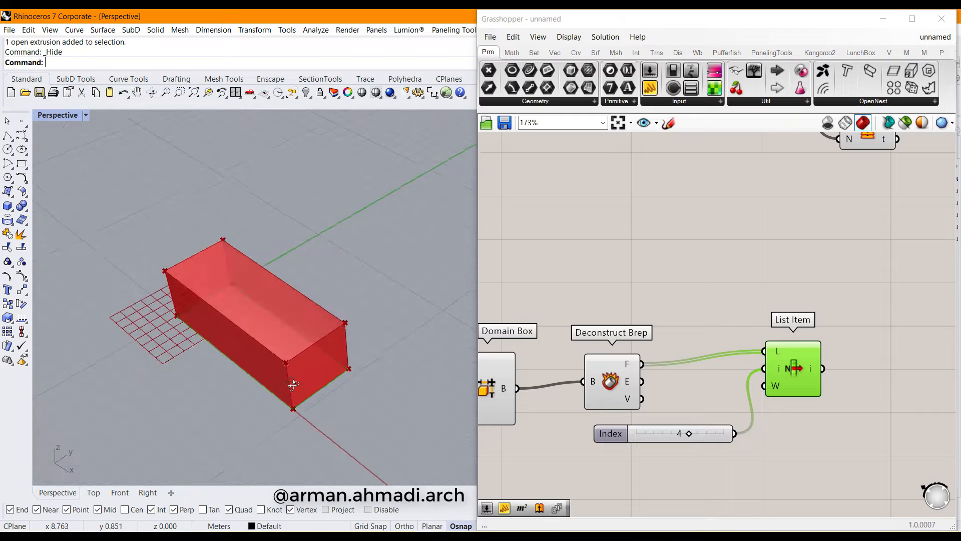
scroll(288, 362, down, 8)
right_drag(235, 375, 271, 359)
right_drag(782, 389, 660, 375)
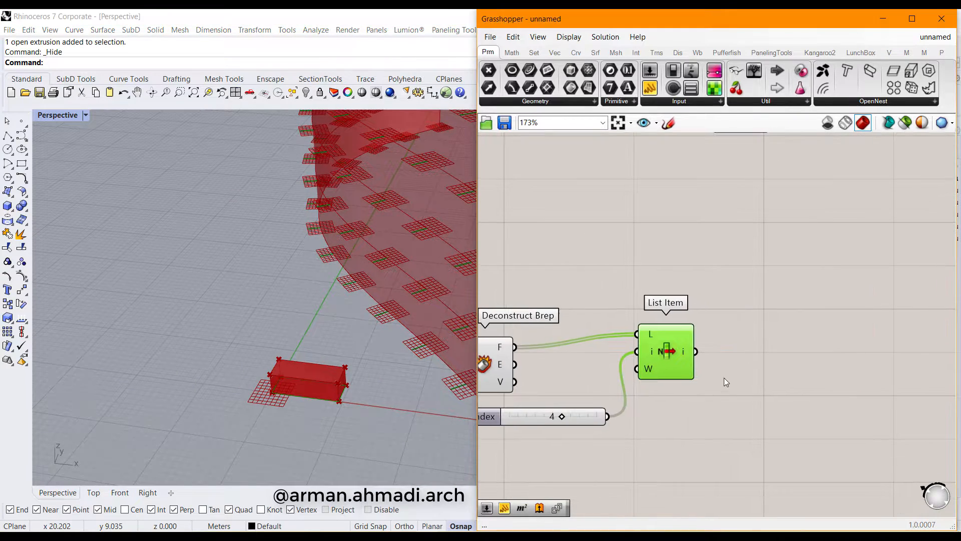
double_click(787, 383)
Place an XY Plane component beside List Item
text(xy)
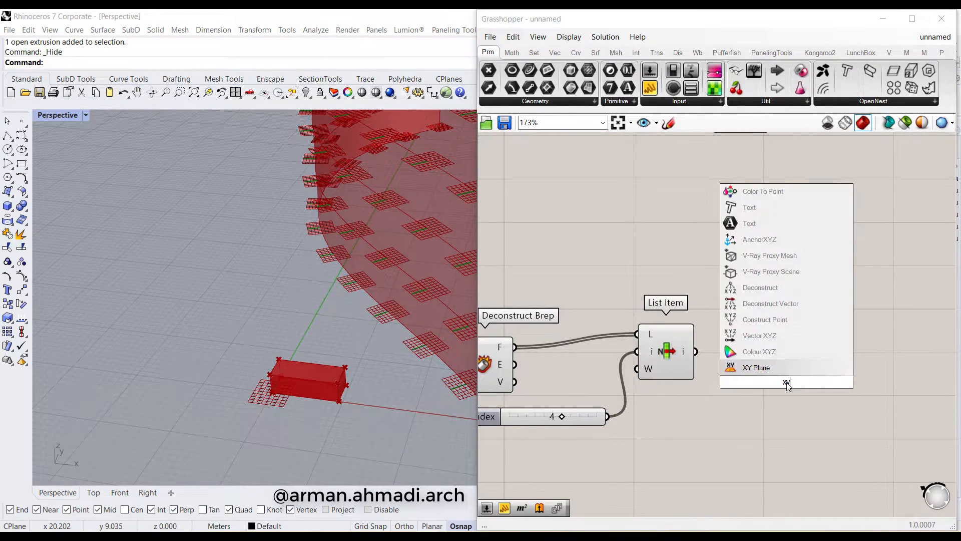
click(738, 368)
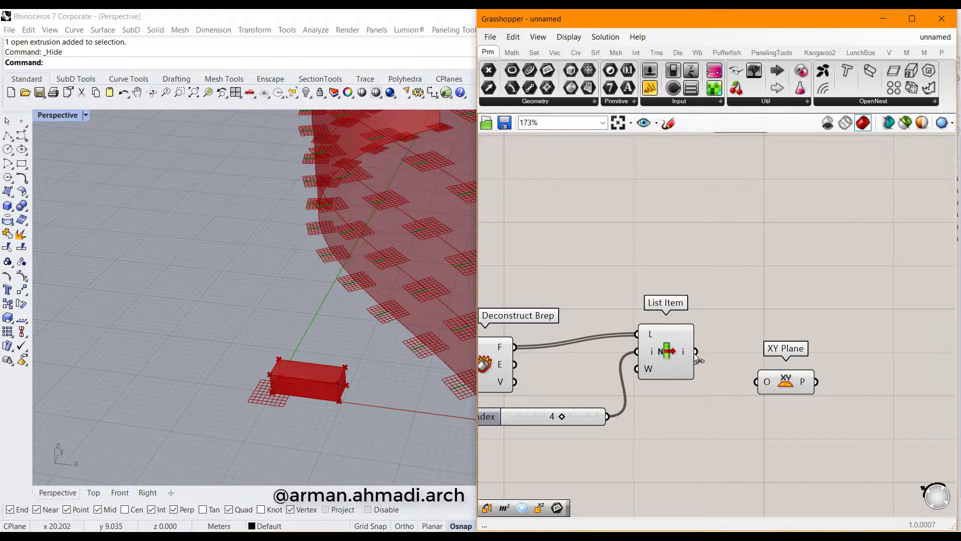
drag(696, 355, 709, 383)
right_drag(789, 424, 762, 440)
drag(760, 395, 834, 319)
Add an Area component that measures the face selected by List Item
double_click(762, 436)
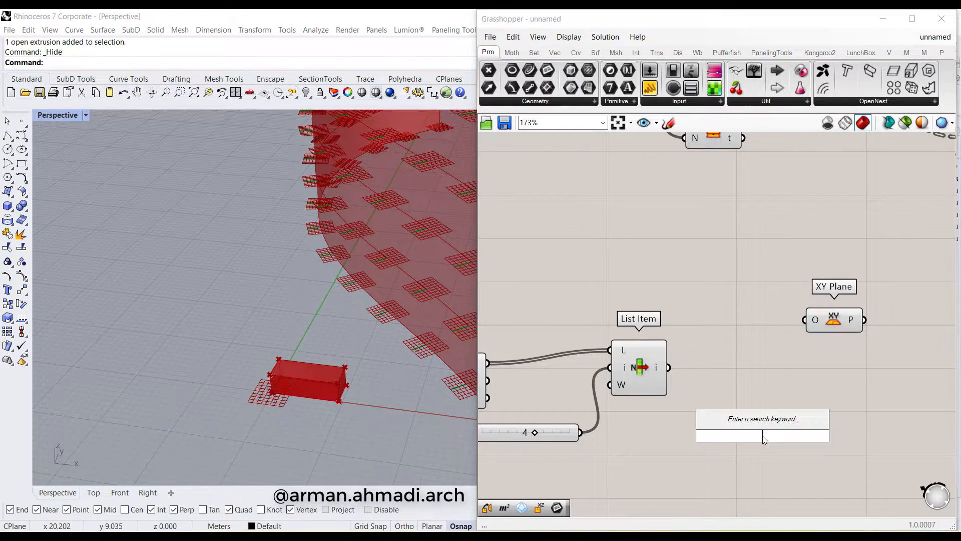
text(are)
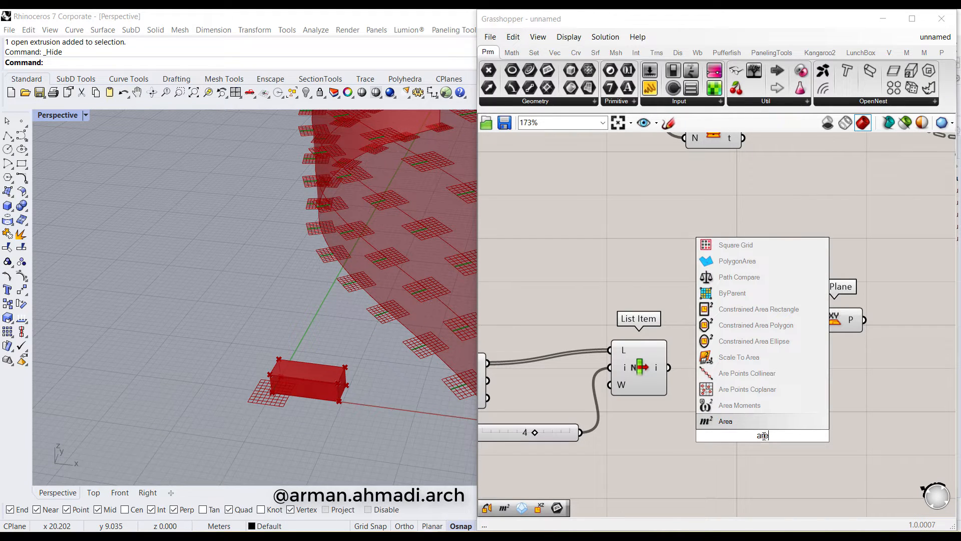
click(744, 424)
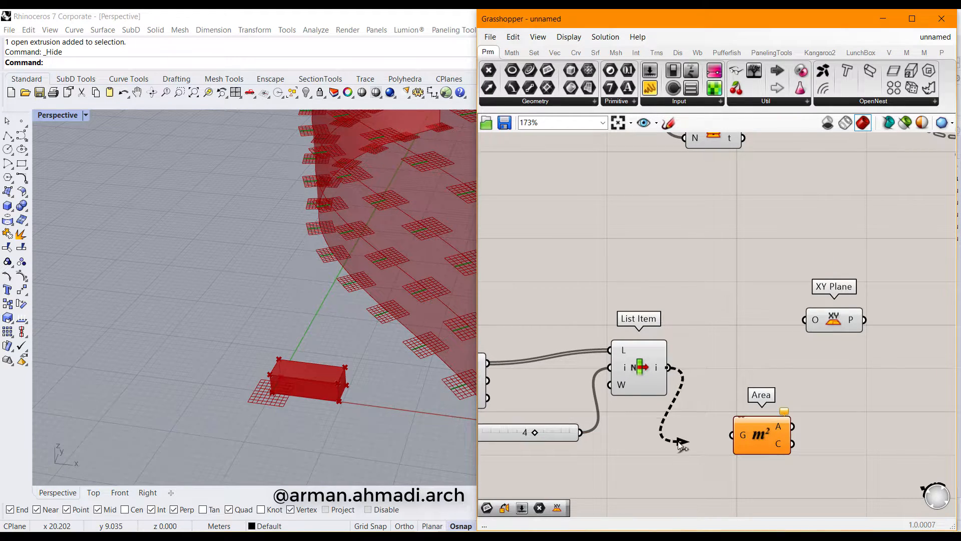
drag(680, 442, 731, 435)
right_drag(789, 463, 750, 447)
drag(750, 447, 739, 382)
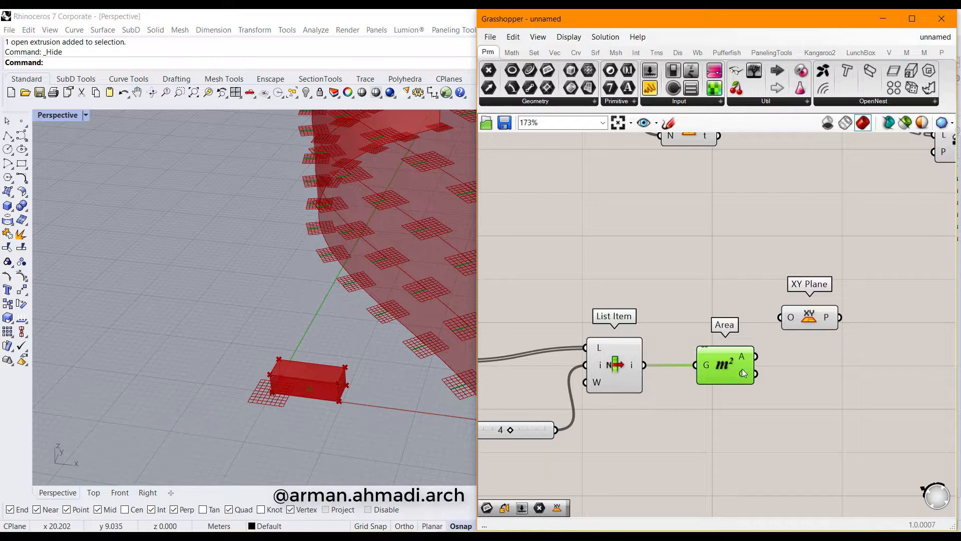
right_drag(747, 385, 688, 387)
drag(746, 323, 784, 363)
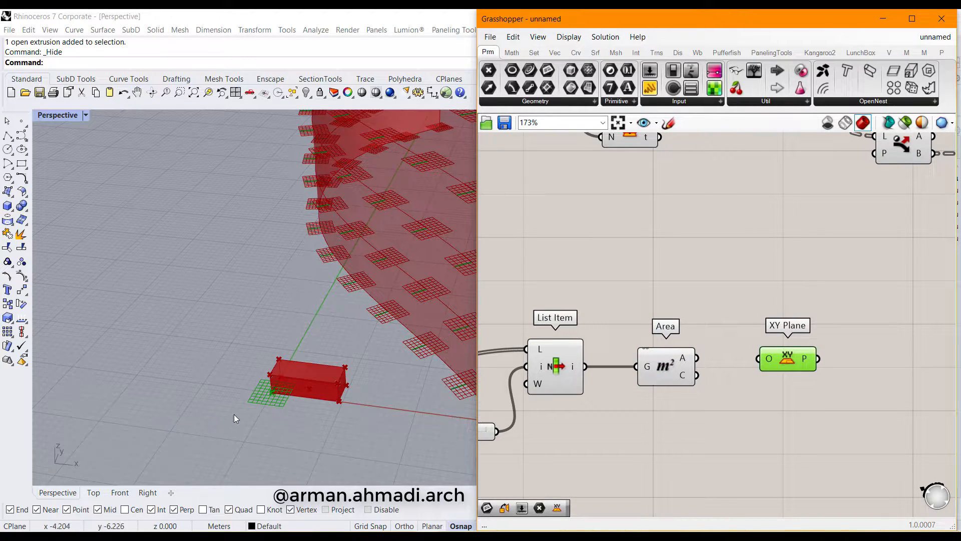
right_drag(287, 393, 252, 294)
scroll(247, 291, up, 8)
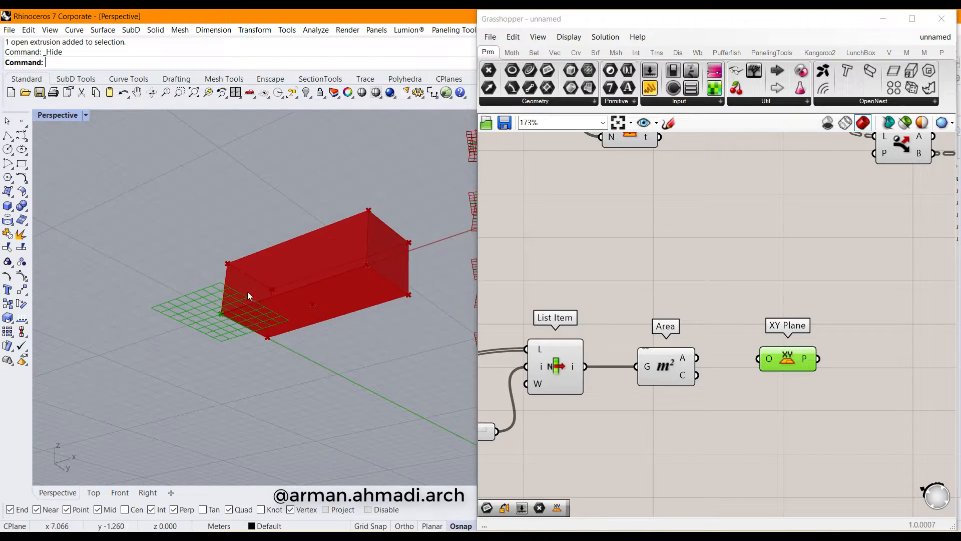
Feed the Area centroid into the XY Plane origin and check the moved plane in Rhino
drag(697, 375, 757, 359)
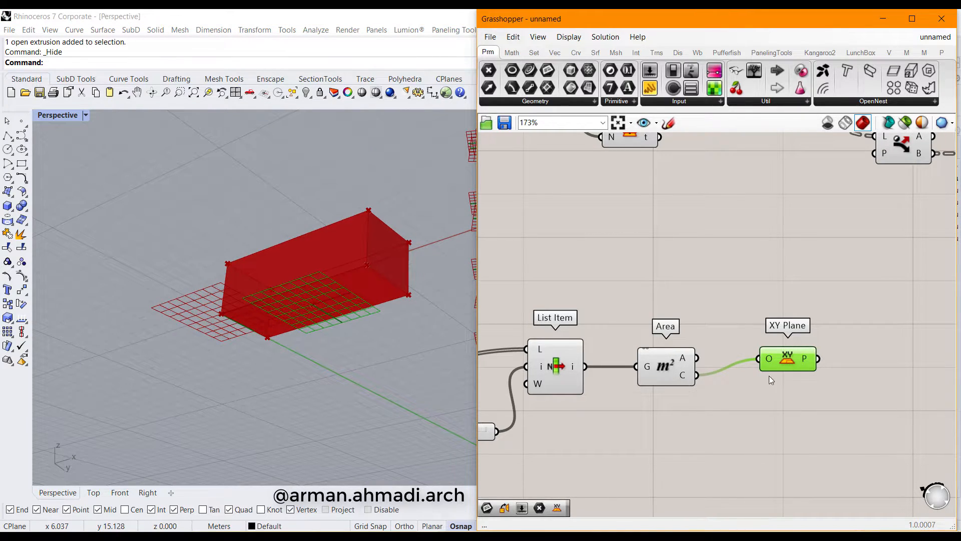
scroll(308, 287, down, 3)
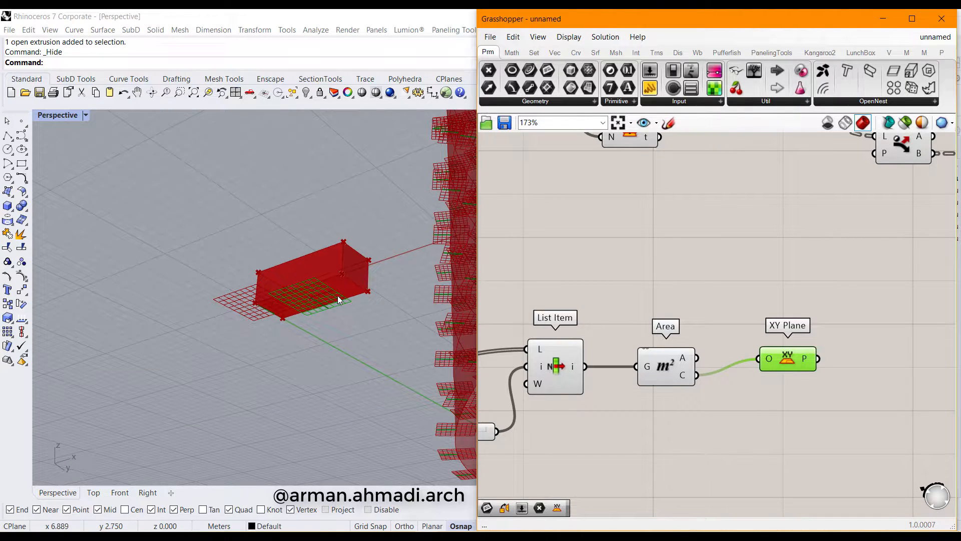
right_drag(339, 297, 349, 252)
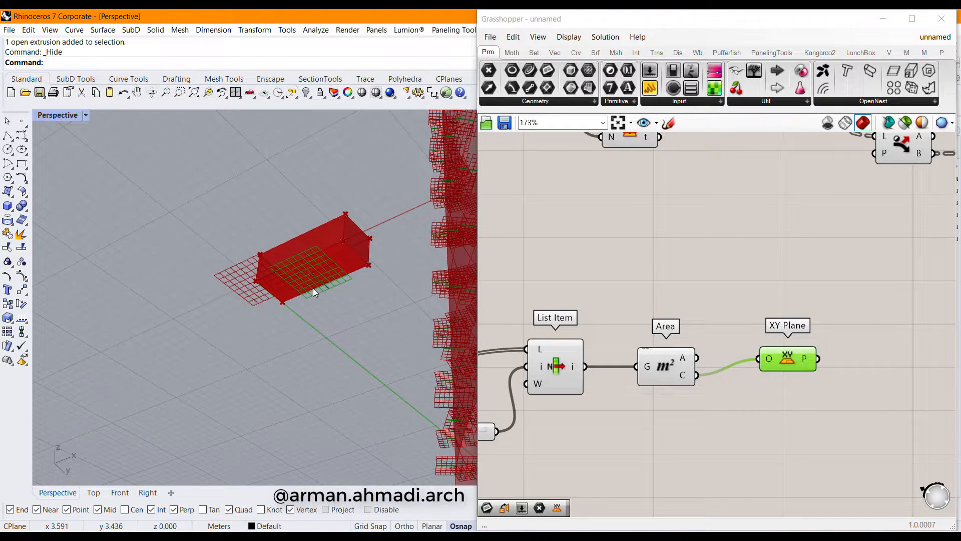
mouse_move(313, 288)
right_down()
mouse_move(368, 268)
mouse_move(325, 336)
mouse_move(309, 284)
right_up()
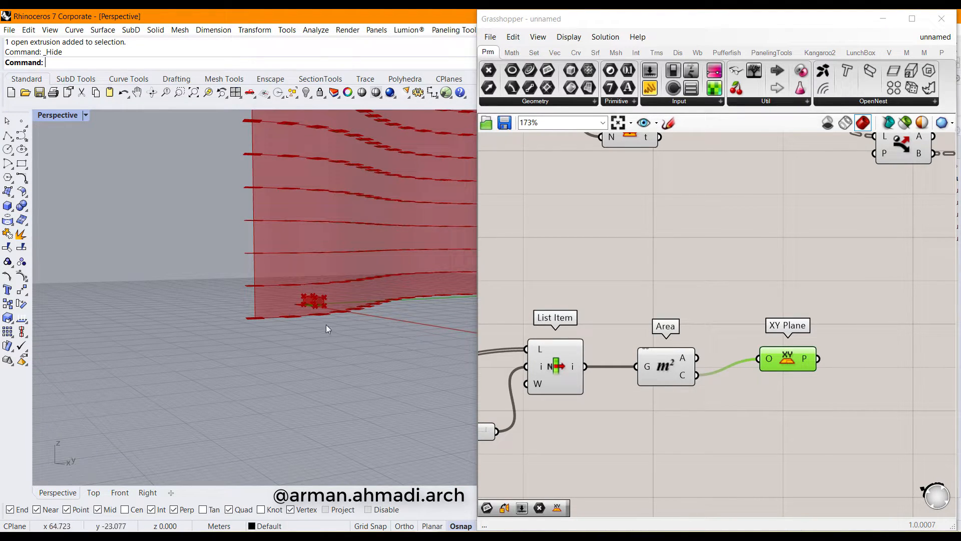
scroll(683, 417, down, 3)
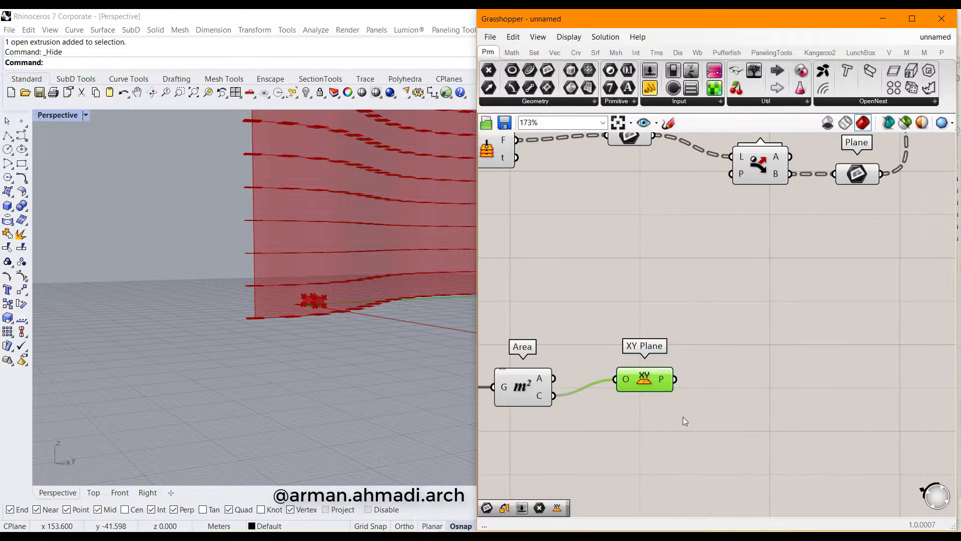
Add an Orient component with the Domain Box as its geometry
click(678, 403)
double_click(798, 368)
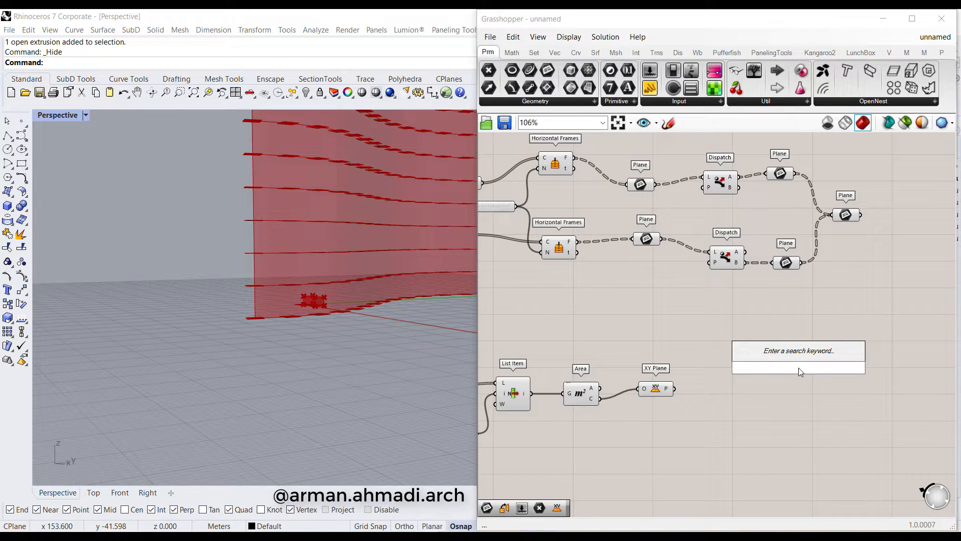
text(orie)
key(Return)
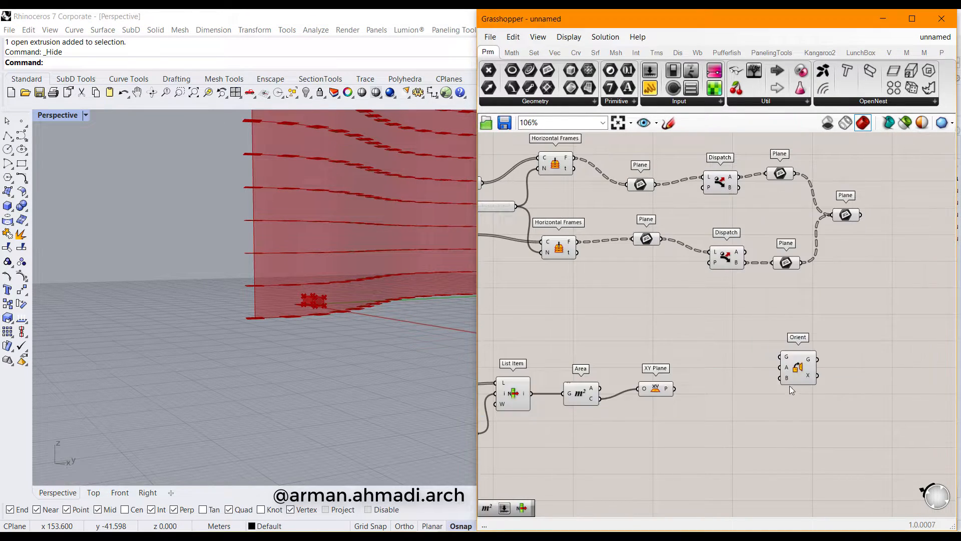
right_drag(789, 386, 861, 377)
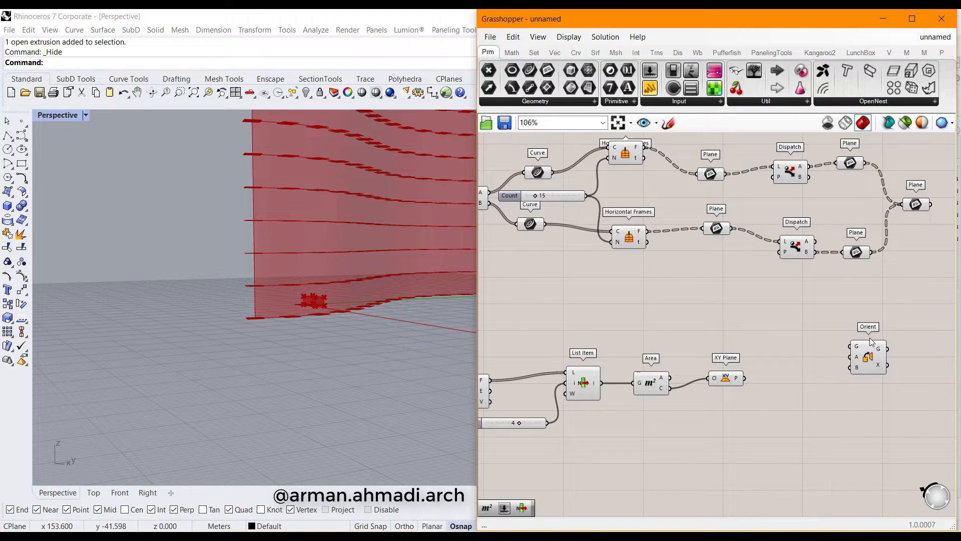
right_drag(790, 378, 710, 378)
scroll(837, 369, down, 3)
scroll(642, 386, up, 1)
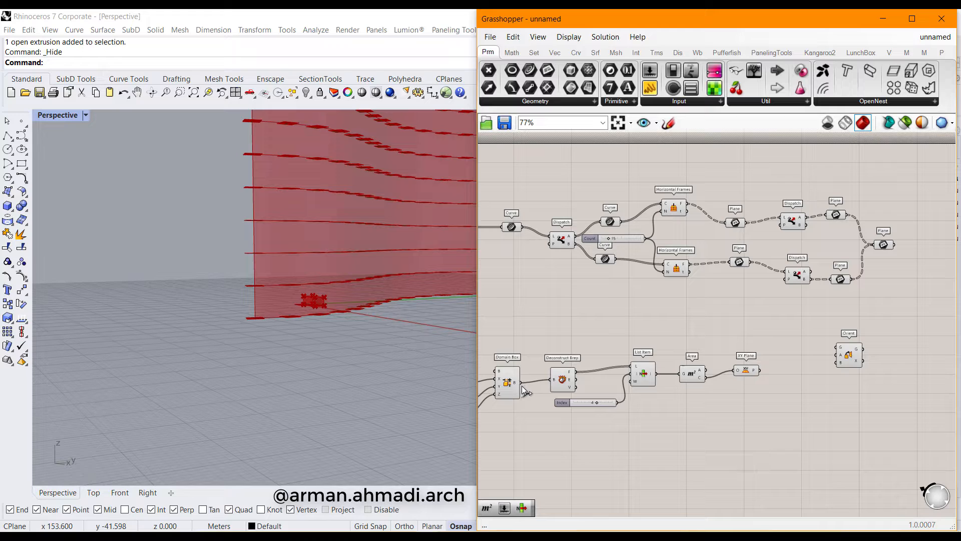
drag(520, 383, 836, 347)
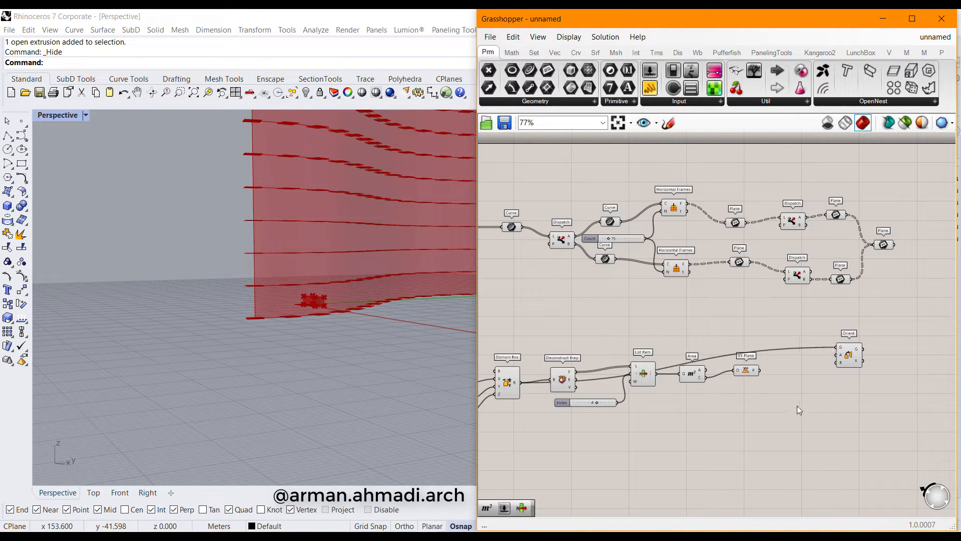
Wire XY Plane into Orient's source plane and the merged wall planes into its target
scroll(787, 372, up, 4)
right_drag(815, 369, 736, 384)
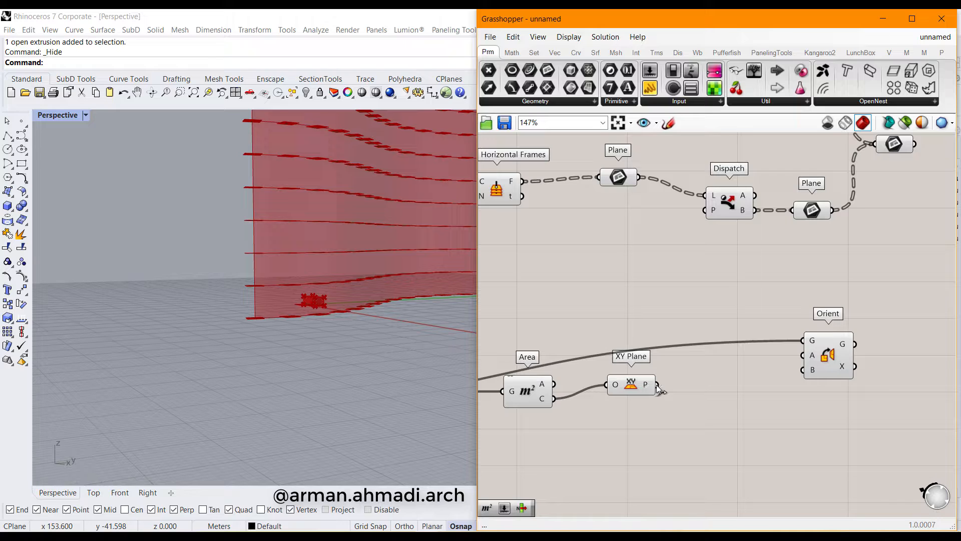
drag(658, 385, 803, 355)
scroll(825, 373, down, 4)
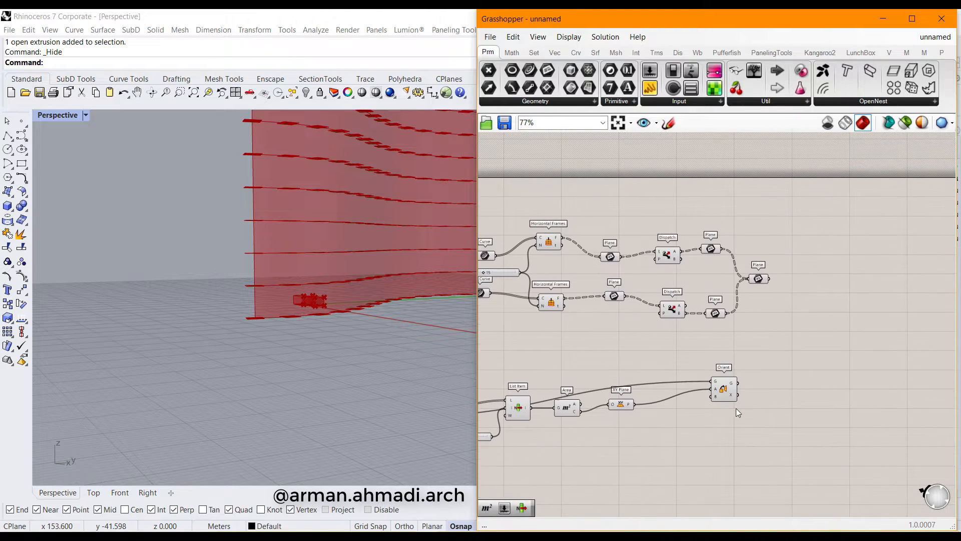
scroll(736, 407, up, 4)
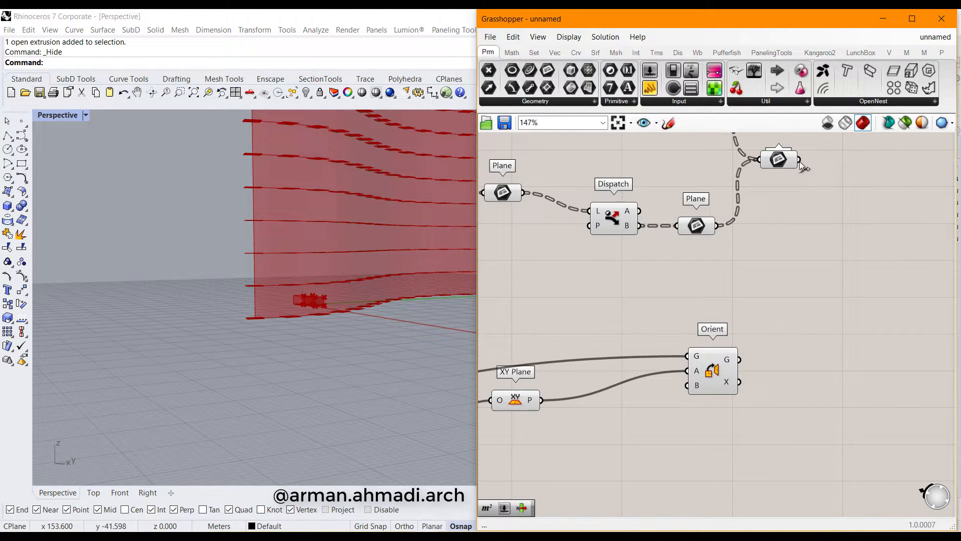
drag(801, 161, 687, 385)
Orbit around the bricked wavy wall and frame the whole definition
scroll(248, 336, down, 7)
right_drag(368, 206, 343, 252)
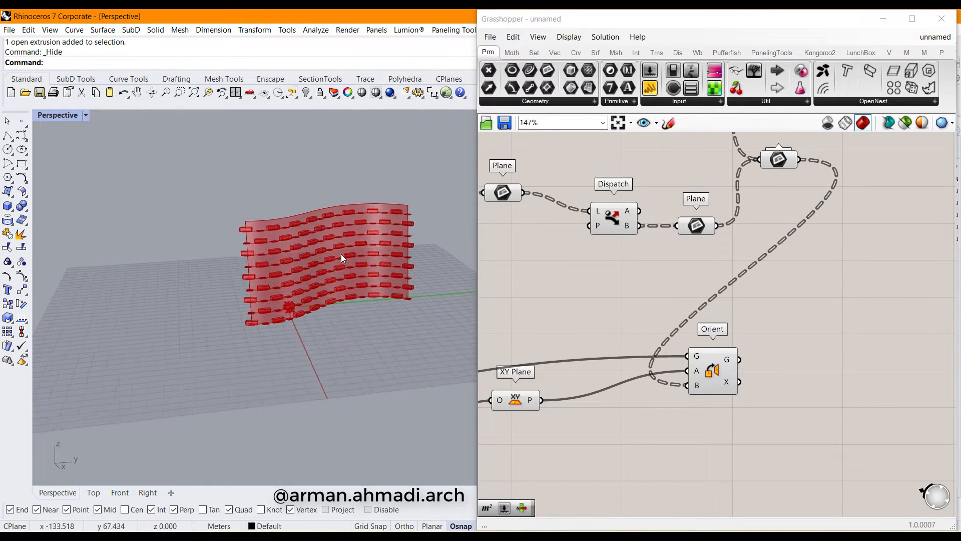
scroll(342, 252, up, 7)
mouse_move(369, 307)
right_down()
mouse_move(369, 277)
mouse_move(373, 301)
right_up()
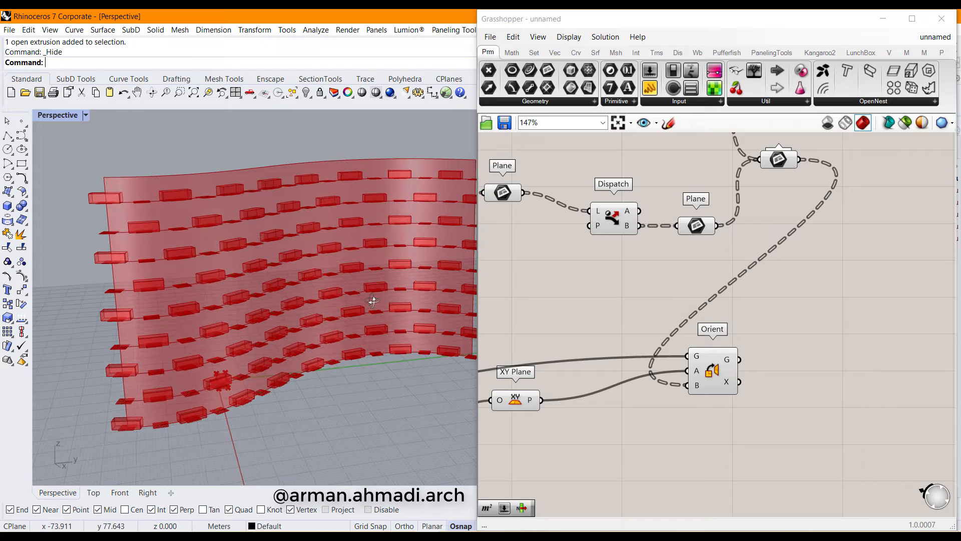
right_drag(571, 336, 762, 332)
scroll(763, 332, down, 5)
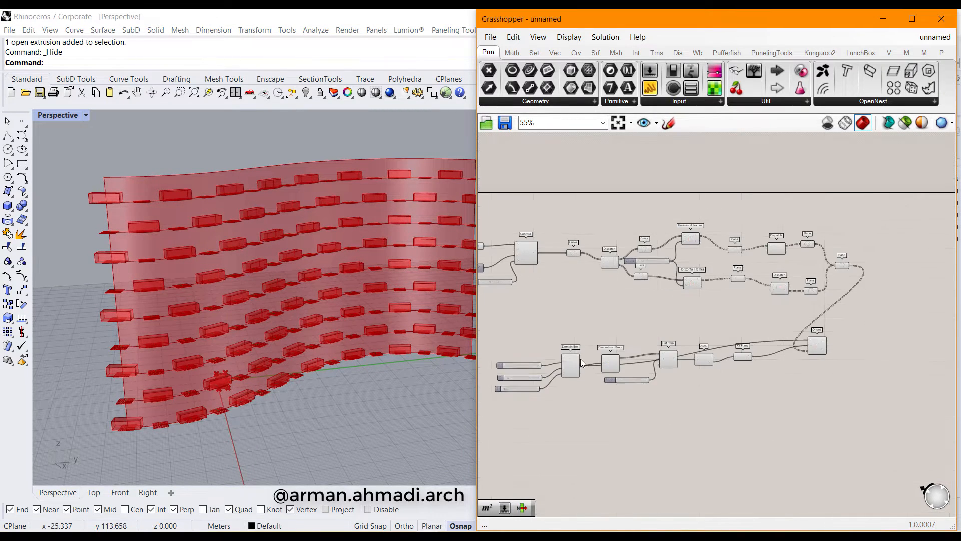
right_drag(580, 358, 751, 349)
Enlarge the bricks: X to 18.092, Y to 8.654, and Z set exactly to 10
scroll(674, 362, up, 8)
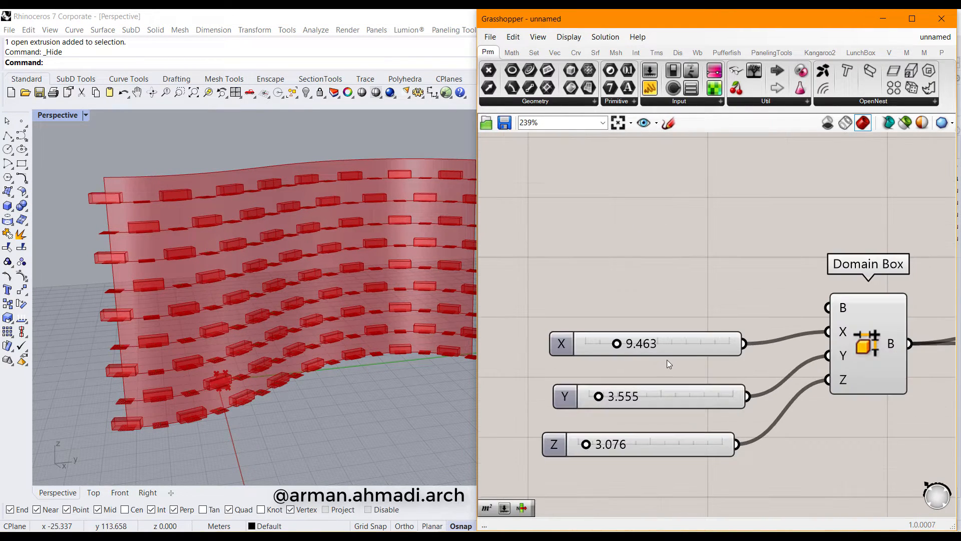
drag(619, 345, 656, 349)
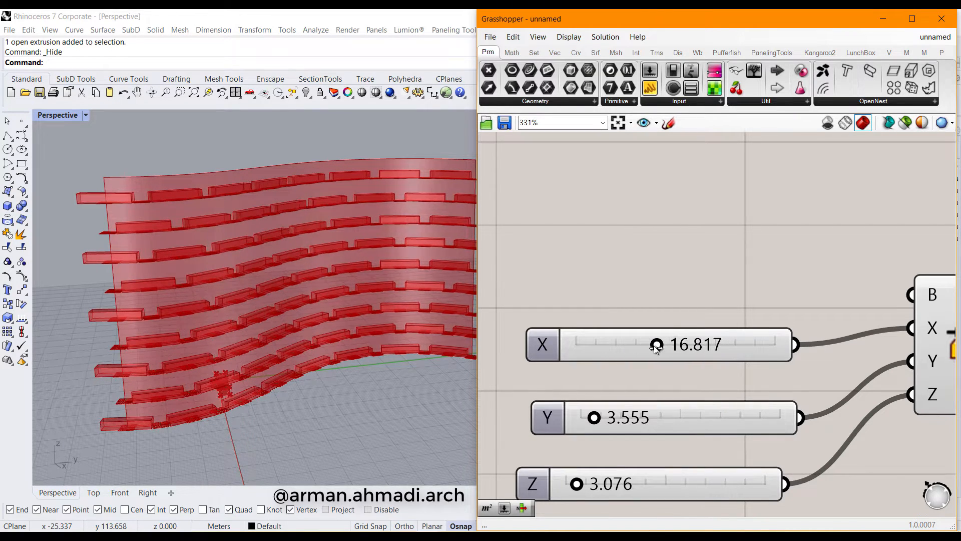
drag(601, 419, 621, 420)
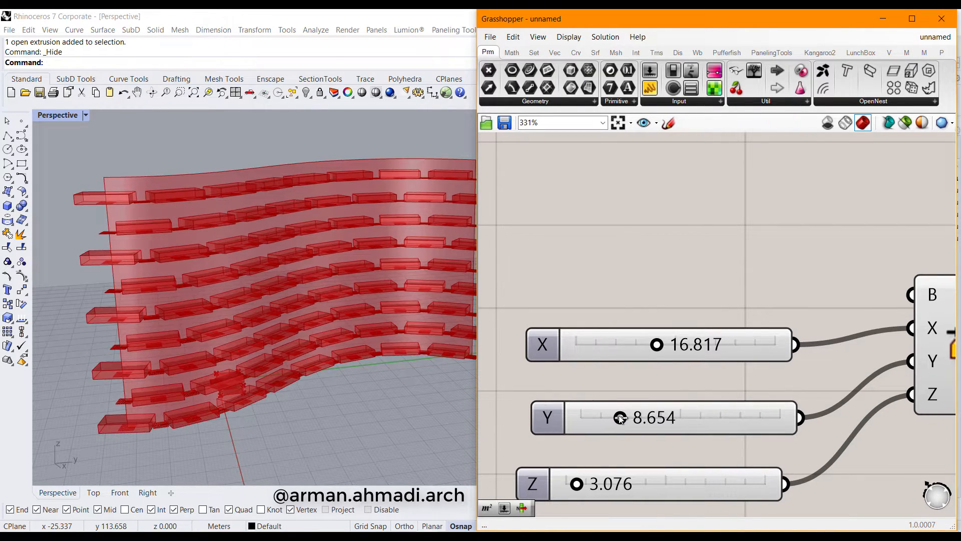
drag(579, 485, 610, 484)
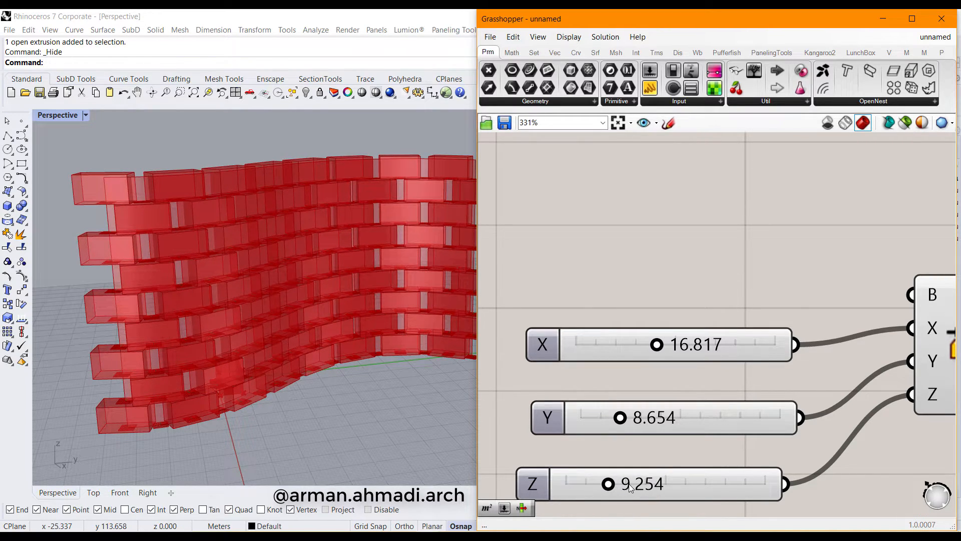
double_click(630, 485)
text(10)
key(Return)
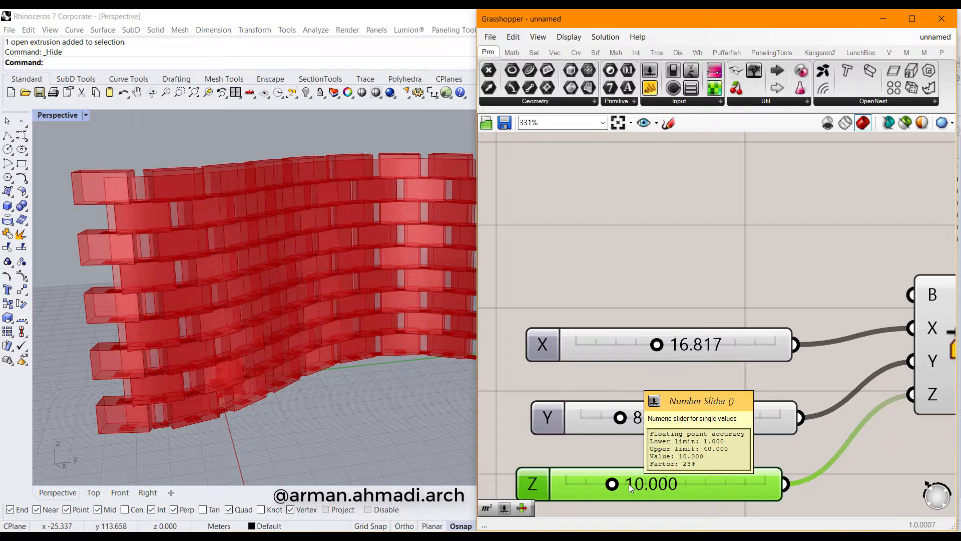
Lower Z slightly to 9.706 while inspecting the bricks close up
mouse_move(226, 268)
right_down()
mouse_move(185, 272)
mouse_move(220, 266)
right_up()
scroll(125, 194, up, 4)
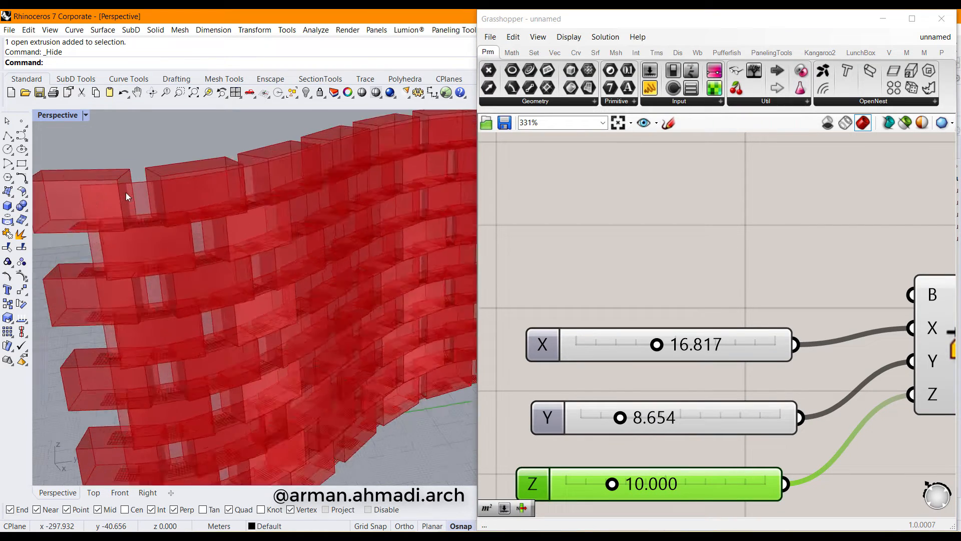
scroll(125, 193, up, 6)
right_drag(163, 254, 163, 243)
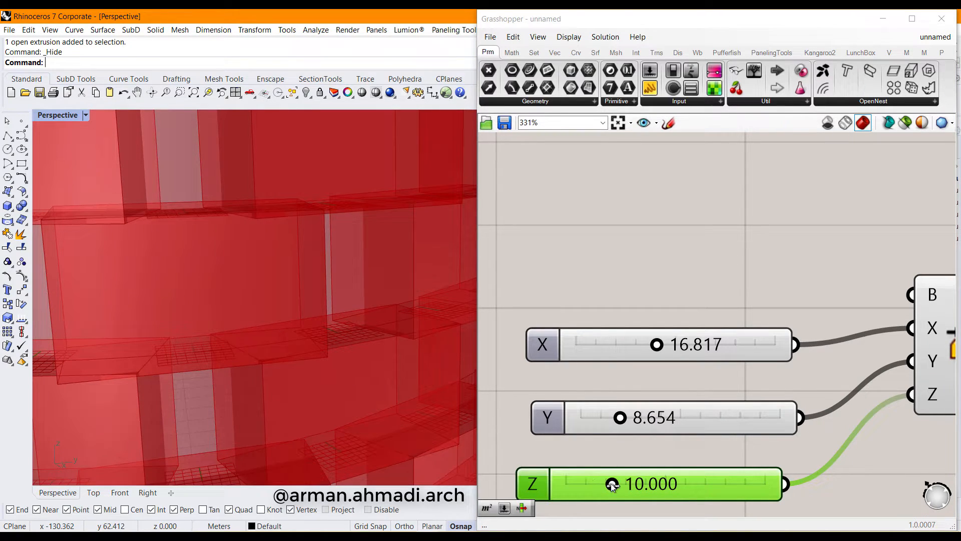
drag(612, 485, 610, 485)
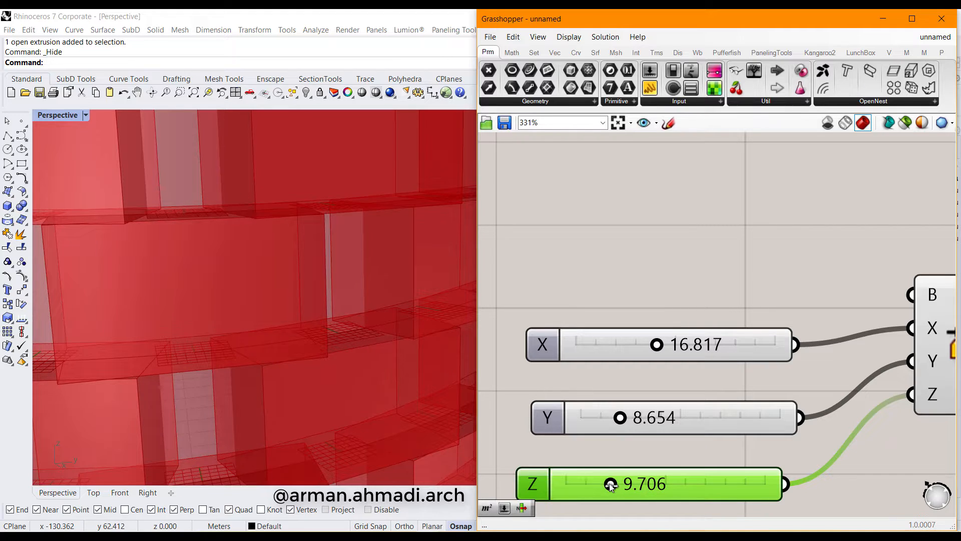
Reduce Y to 6.522 and X to 14.380, then review the wall and definition
scroll(266, 362, down, 10)
shift+right_drag(295, 372, 346, 396)
scroll(601, 422, up, 4)
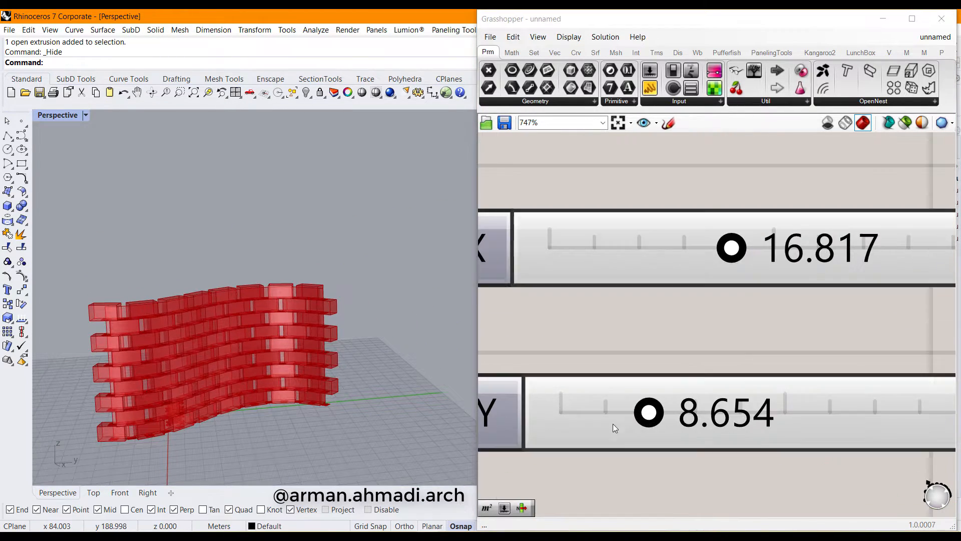
drag(650, 413, 624, 426)
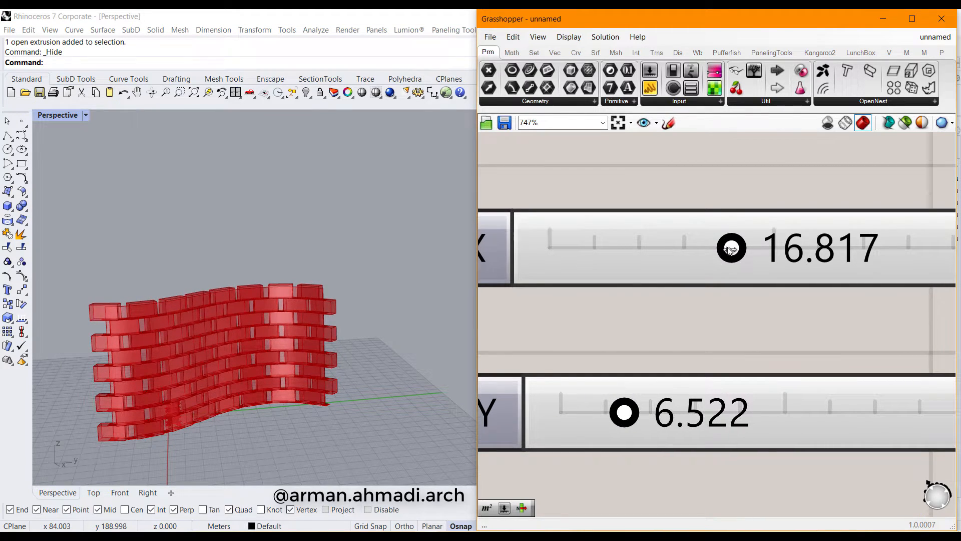
drag(731, 249, 704, 248)
scroll(195, 383, down, 3)
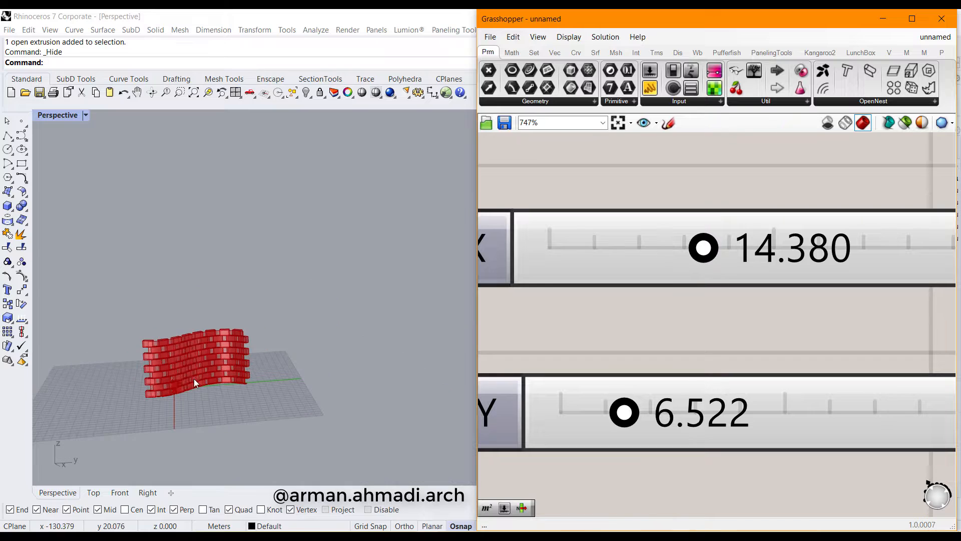
right_drag(195, 383, 212, 401)
scroll(617, 310, down, 9)
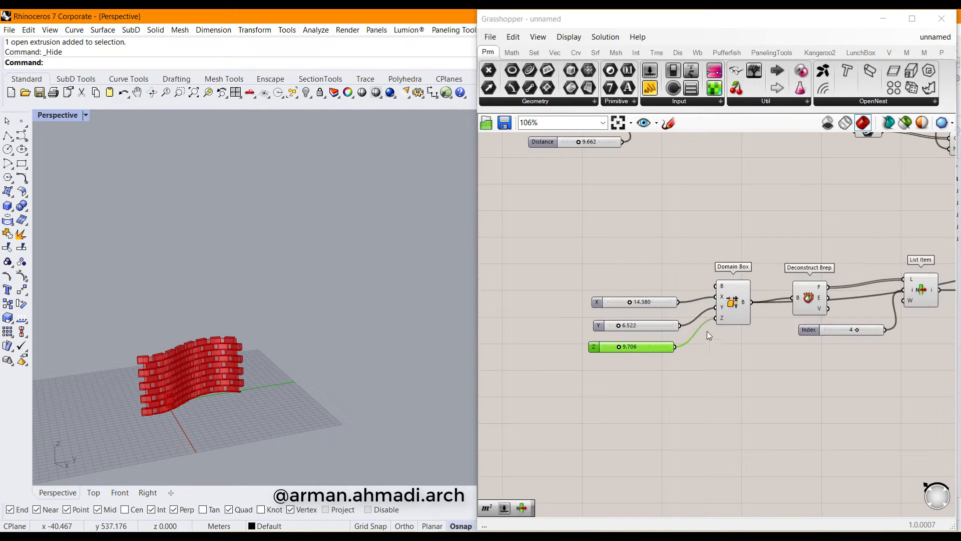
right_drag(729, 337, 585, 365)
scroll(614, 356, down, 3)
right_drag(859, 324, 807, 361)
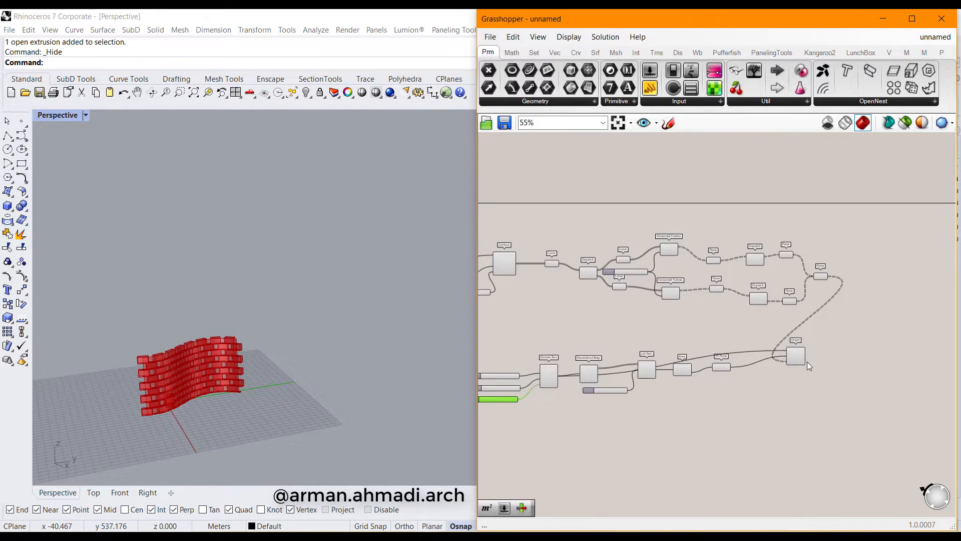
scroll(803, 361, up, 5)
scroll(785, 350, up, 4)
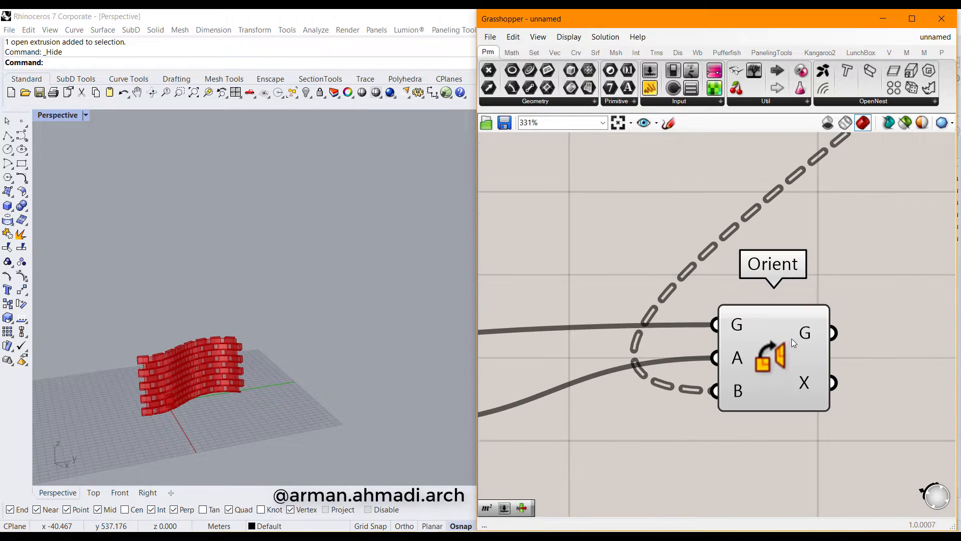
Bake the Orient bricks into Rhino as a group on Layer 01
right_click(784, 353)
click(816, 400)
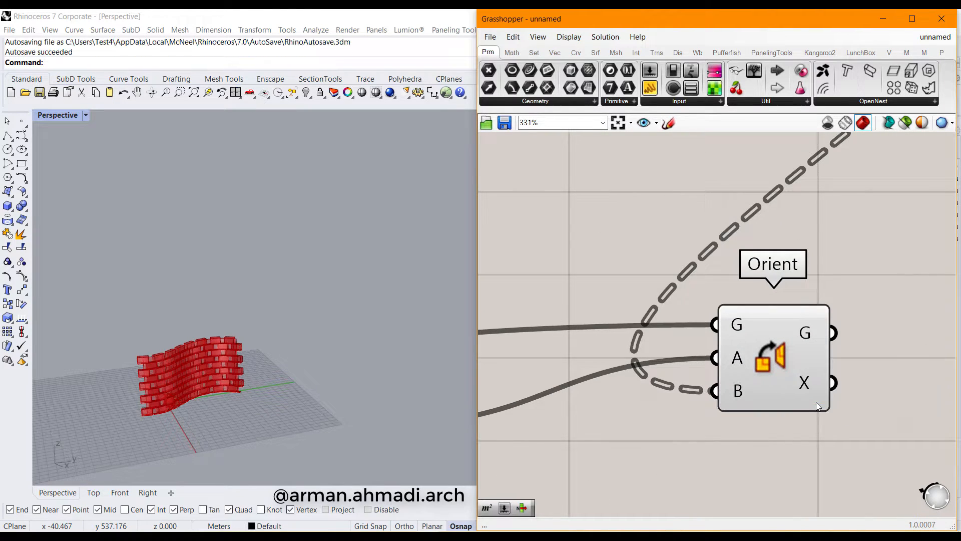
click(784, 473)
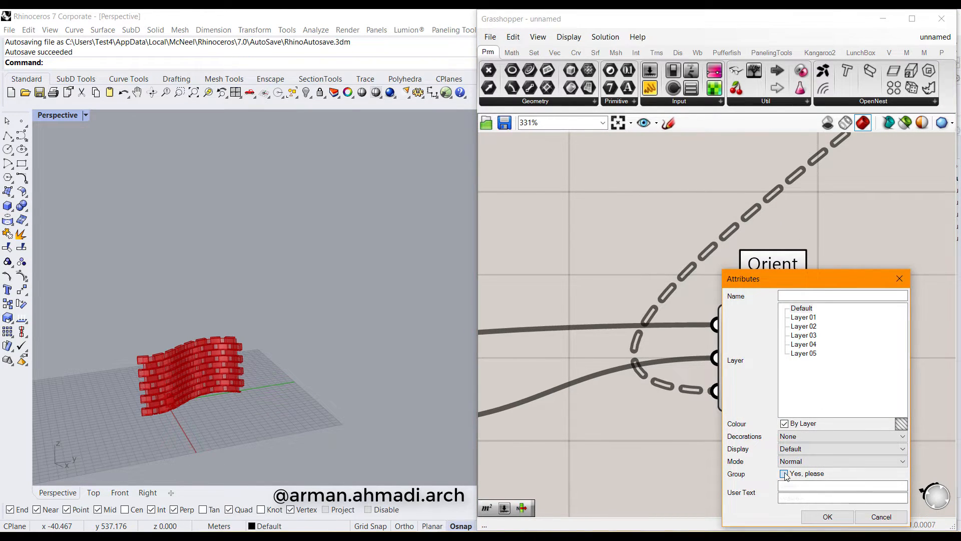
click(804, 317)
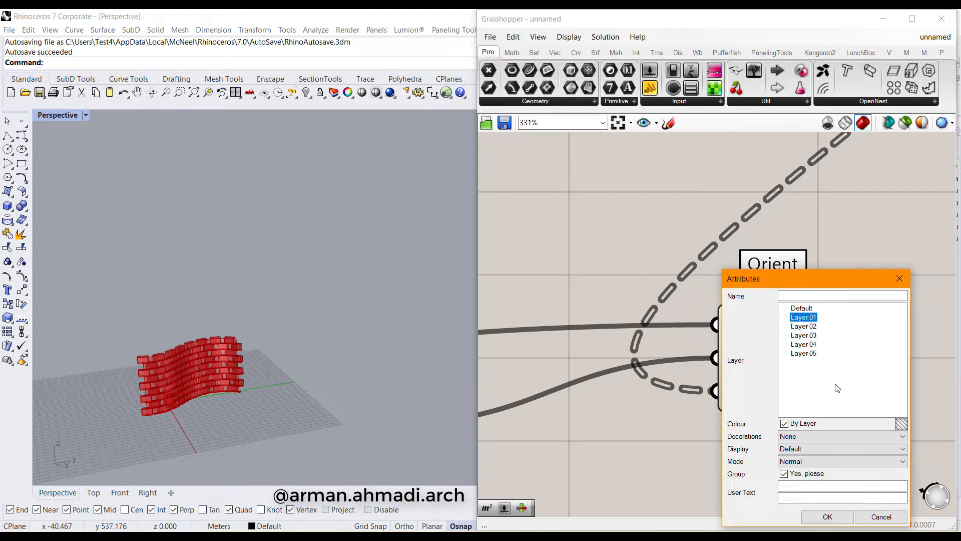
click(823, 516)
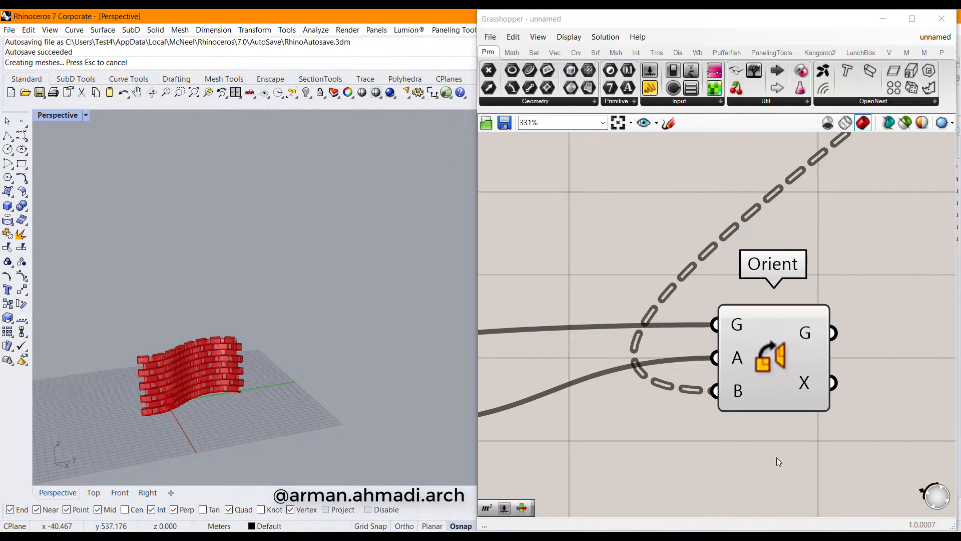
Minimize Grasshopper and orbit around the baked wall in Rhino
click(883, 18)
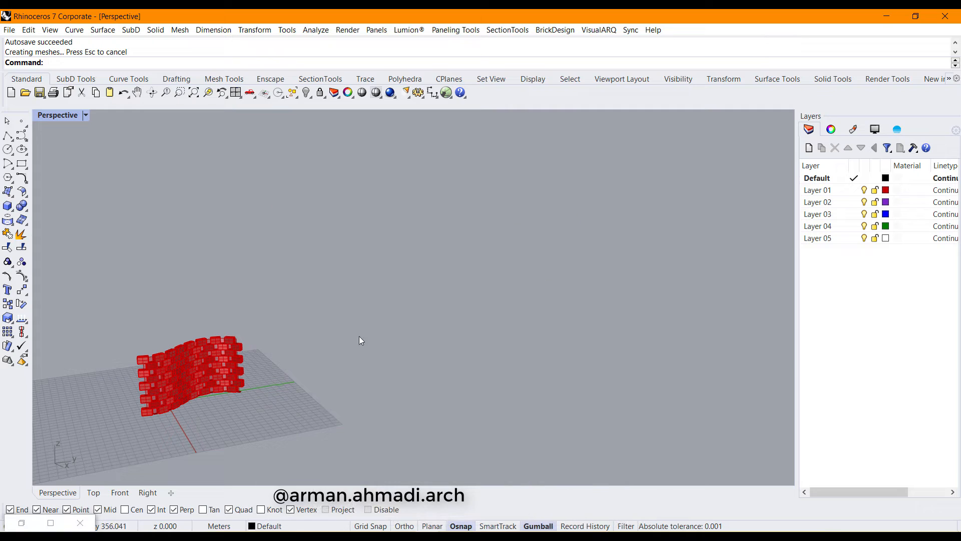
right_drag(359, 336, 444, 350)
scroll(404, 322, up, 8)
Close Grasshopper and switch the Perspective view to Arctic display
right_drag(405, 322, 437, 350)
scroll(419, 344, up, 6)
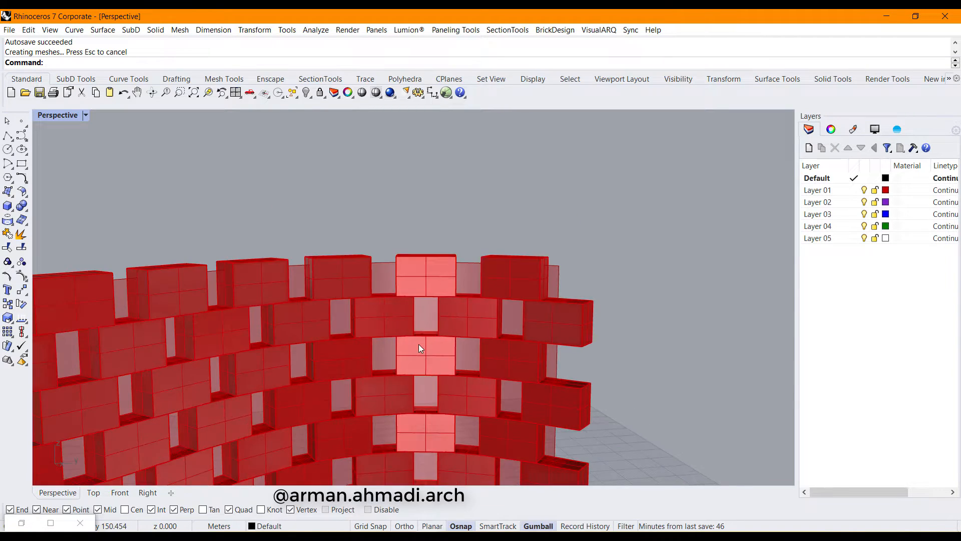
scroll(418, 345, down, 8)
scroll(417, 348, down, 2)
click(80, 522)
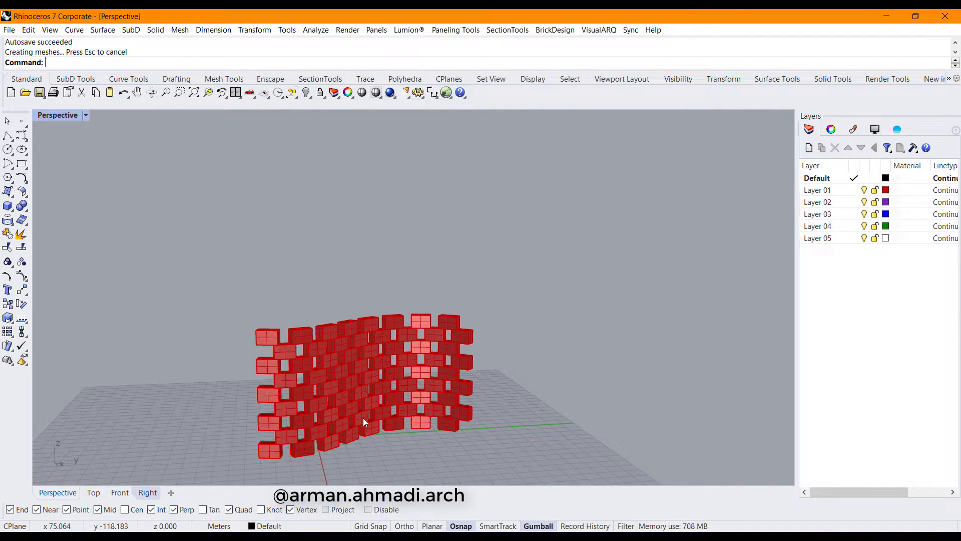
shift+right_drag(372, 417, 528, 373)
click(61, 118)
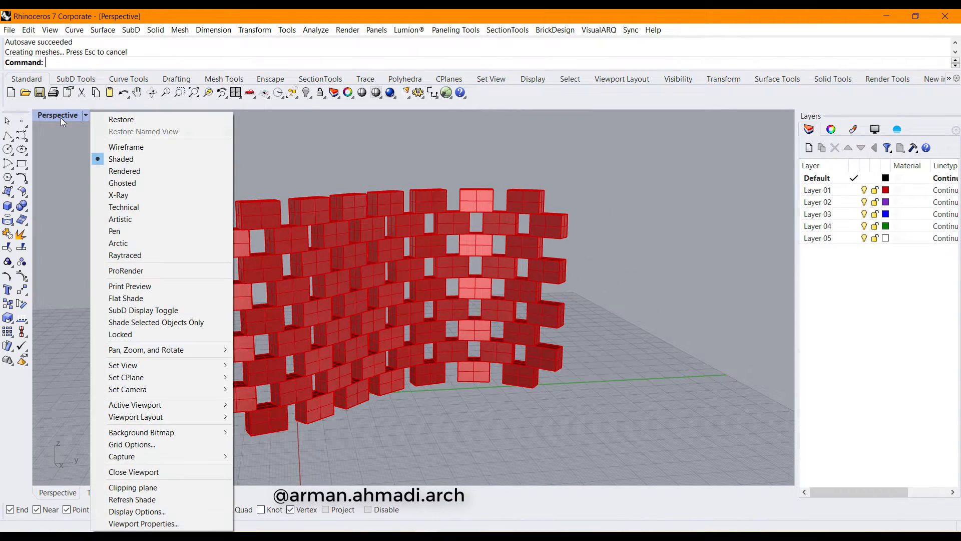
click(120, 244)
mouse_move(445, 293)
right_down()
mouse_move(519, 277)
mouse_move(434, 294)
right_up()
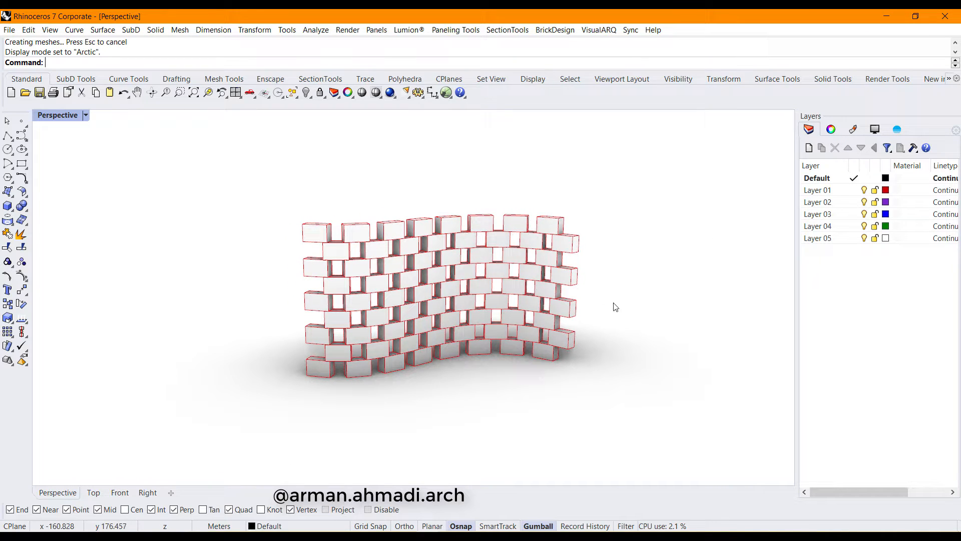
Move all 72 baked bricks onto the Default layer
key(ctrl+a)
right_click(825, 179)
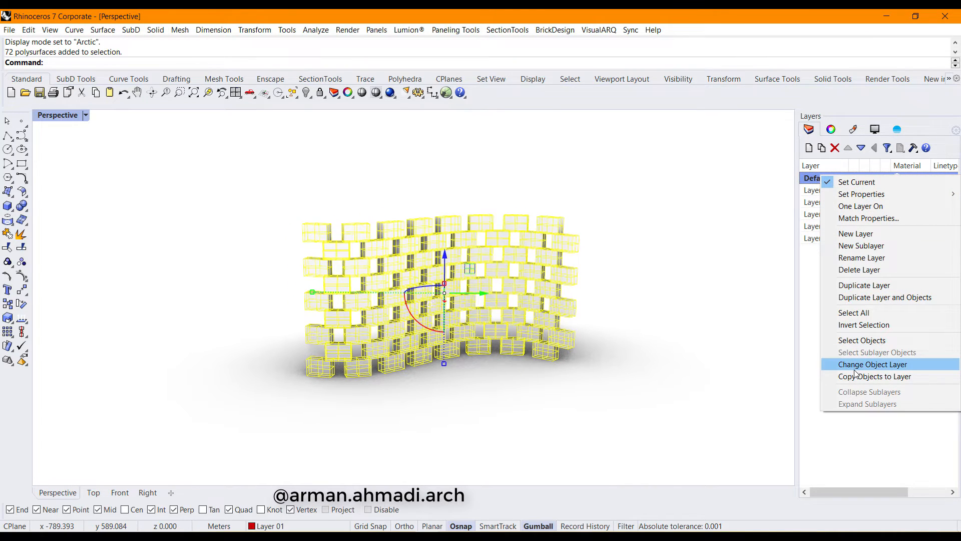
click(855, 368)
right_drag(409, 380, 485, 346)
right_drag(380, 366, 348, 370)
Return the view to Shaded display and relaunch Grasshopper
click(61, 115)
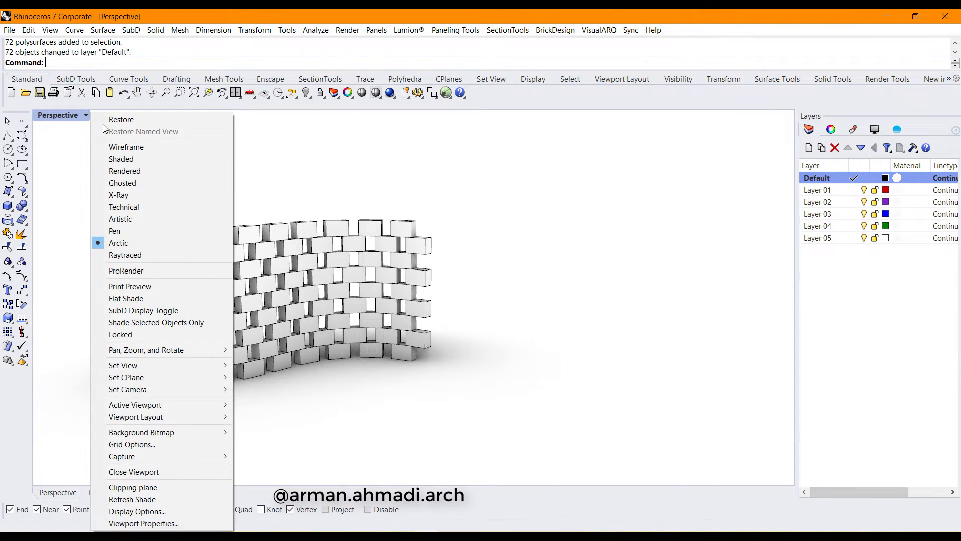
click(143, 159)
right_drag(418, 353, 330, 354)
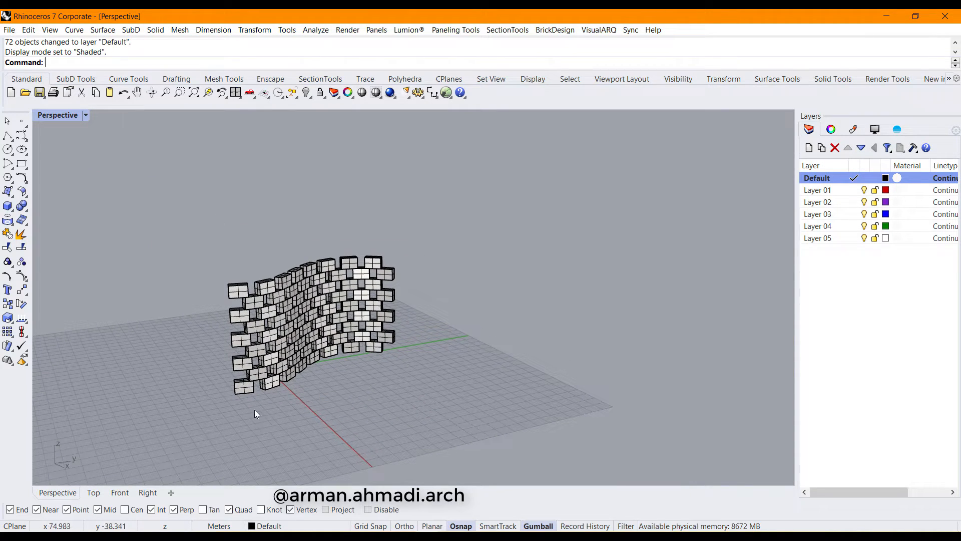
click(446, 93)
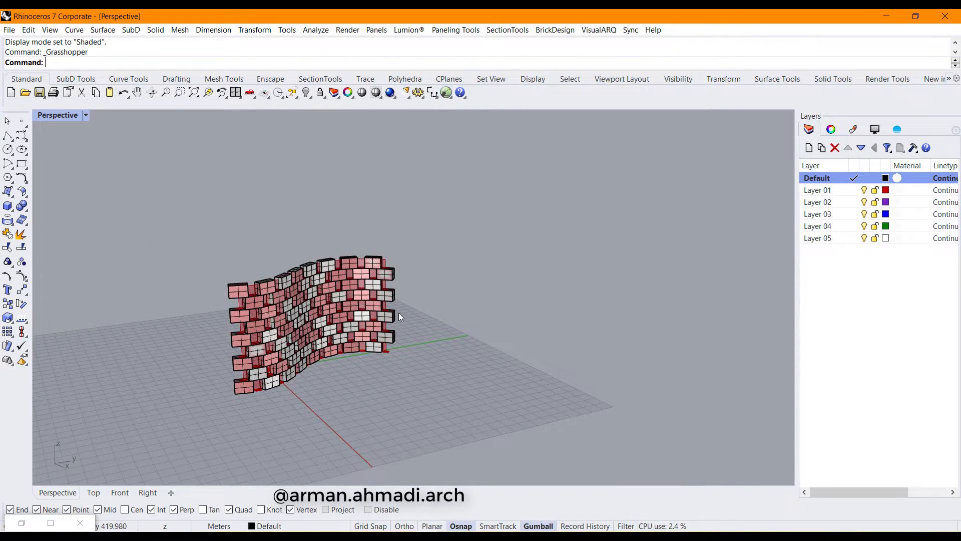
Draw a control-point curve across the grid
click(22, 135)
click(280, 454)
click(350, 417)
click(469, 399)
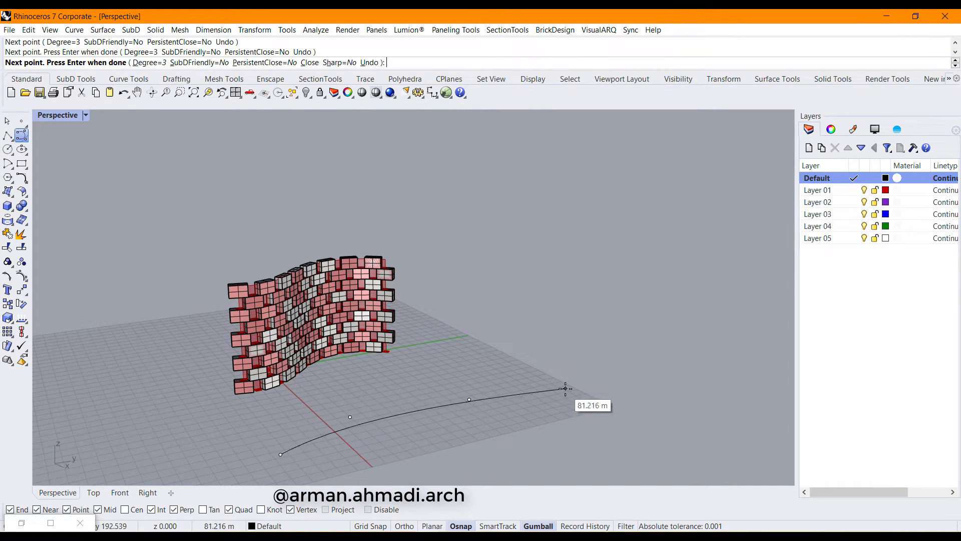
click(565, 388)
click(639, 342)
key(Return)
Pull the curve upward into a tall curved surface
click(531, 392)
scroll(472, 400, down, 8)
right_drag(474, 401, 477, 393)
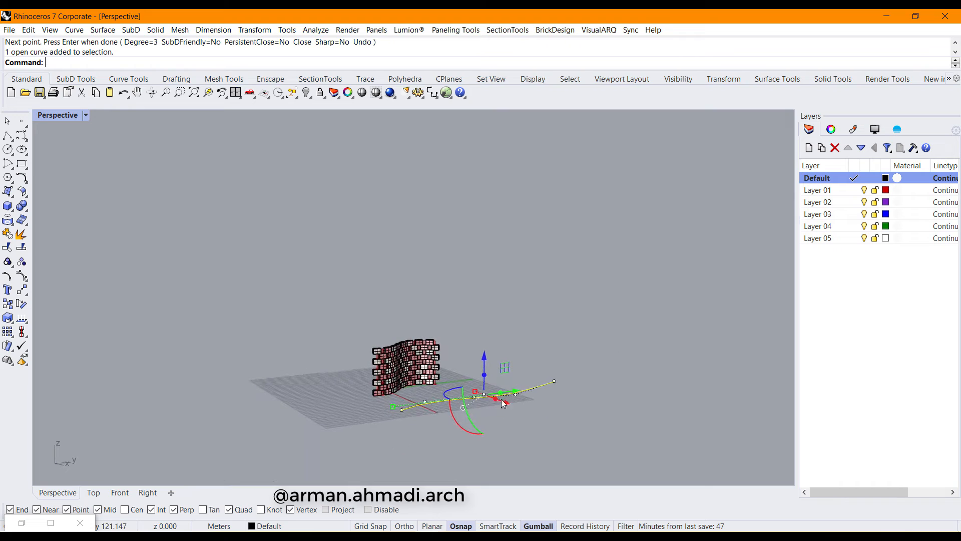
drag(484, 375, 490, 168)
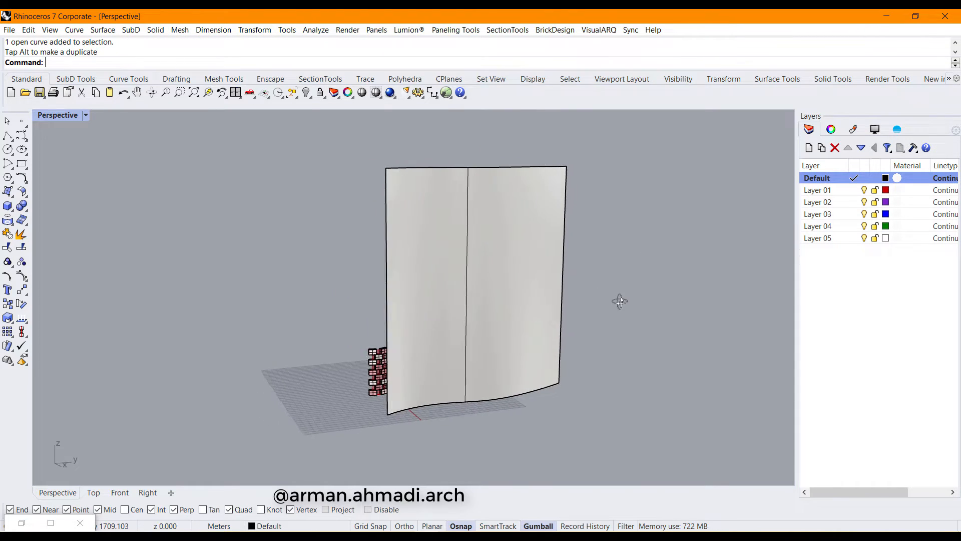
Restore Grasshopper and resize it into a smaller window beside the Rhino viewport
click(50, 524)
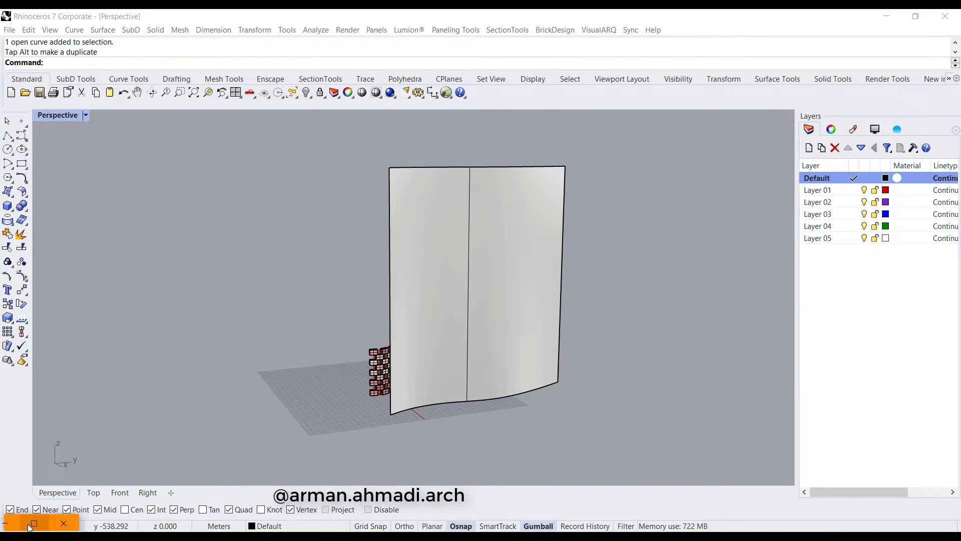
click(49, 523)
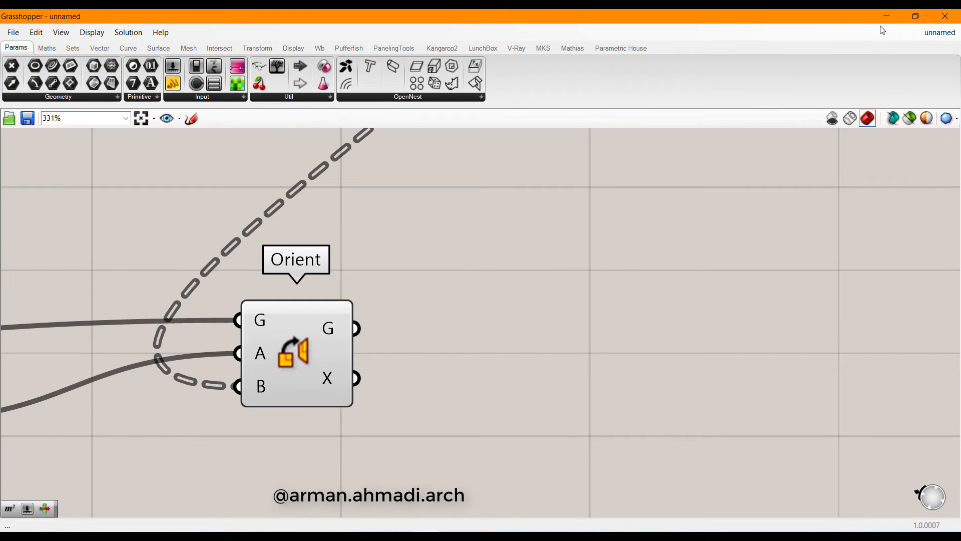
drag(831, 17, 671, 179)
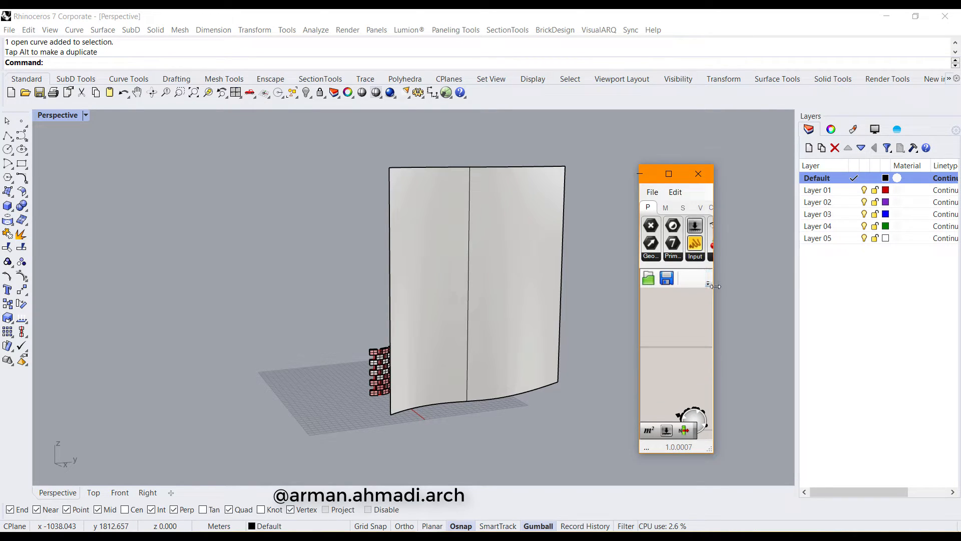
drag(637, 311, 549, 310)
Bring the Surface, Unit Z and Contour nodes into view and select the tall surface
scroll(651, 311, down, 8)
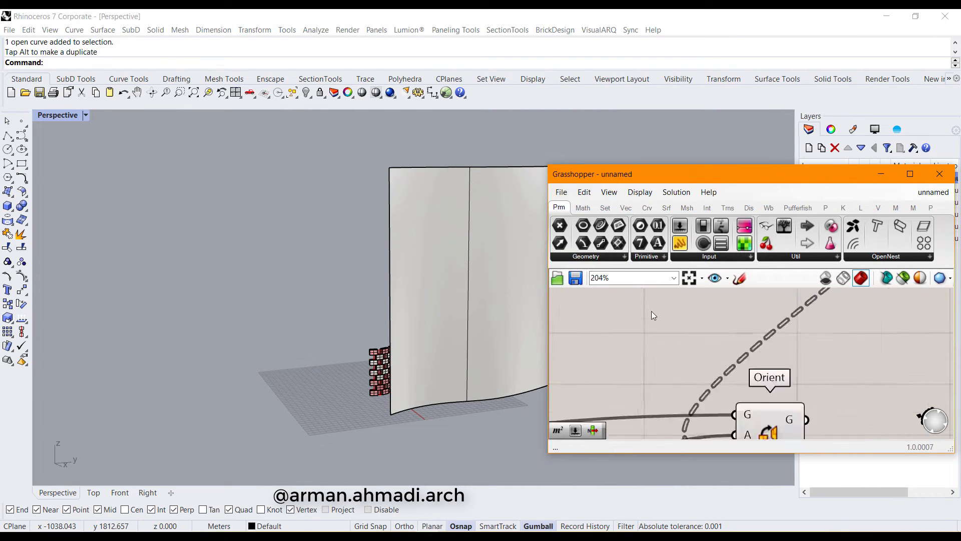
right_drag(807, 355, 846, 361)
right_drag(693, 356, 697, 382)
scroll(686, 349, down, 1)
scroll(700, 356, up, 5)
scroll(701, 356, up, 1)
right_drag(751, 346, 847, 371)
click(540, 323)
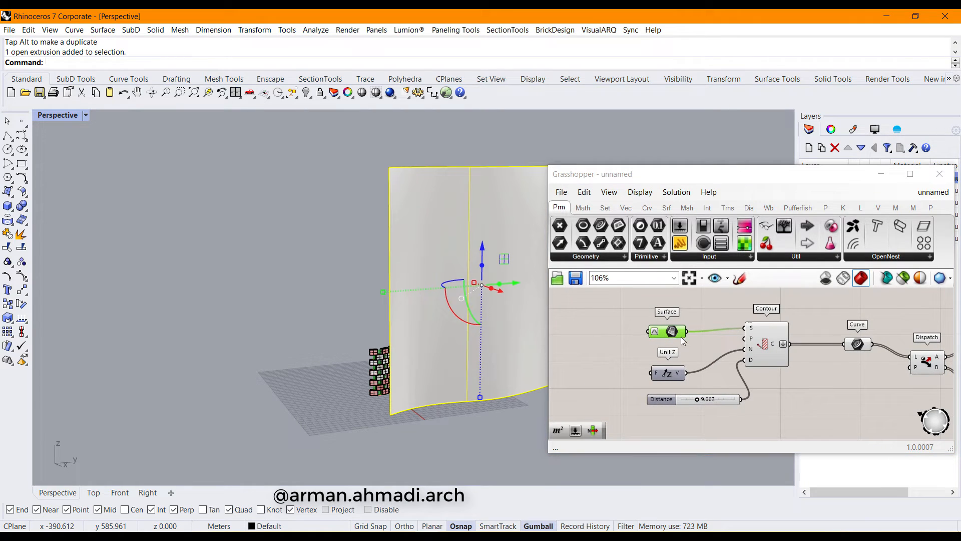
Set the tall curved surface as the Surface parameter's input and hide the original surface
right_click(683, 341)
click(719, 438)
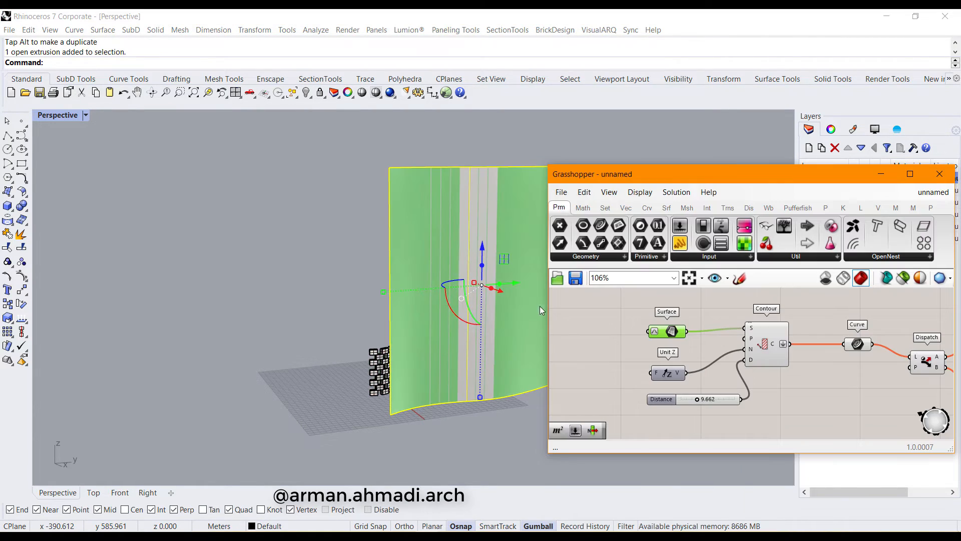
scroll(319, 206, up, 5)
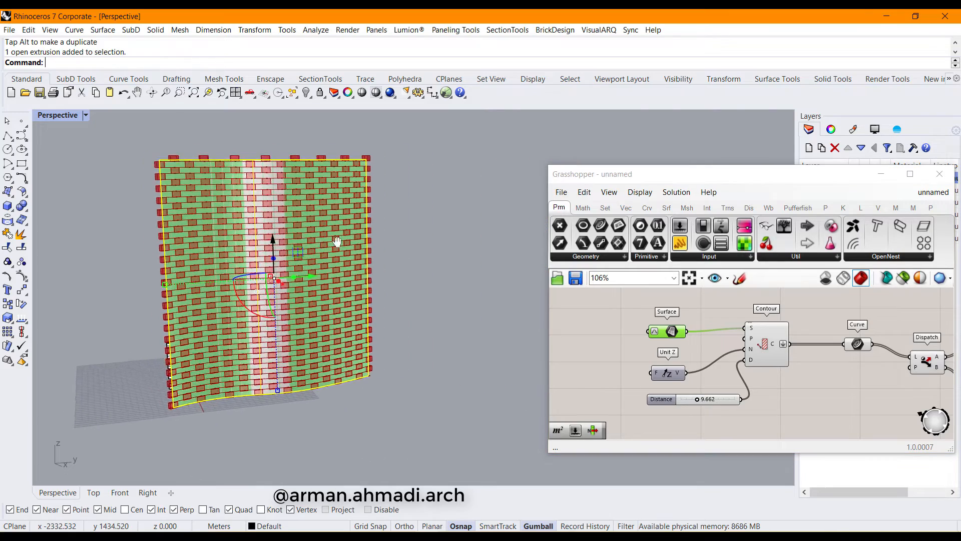
scroll(318, 214, down, 3)
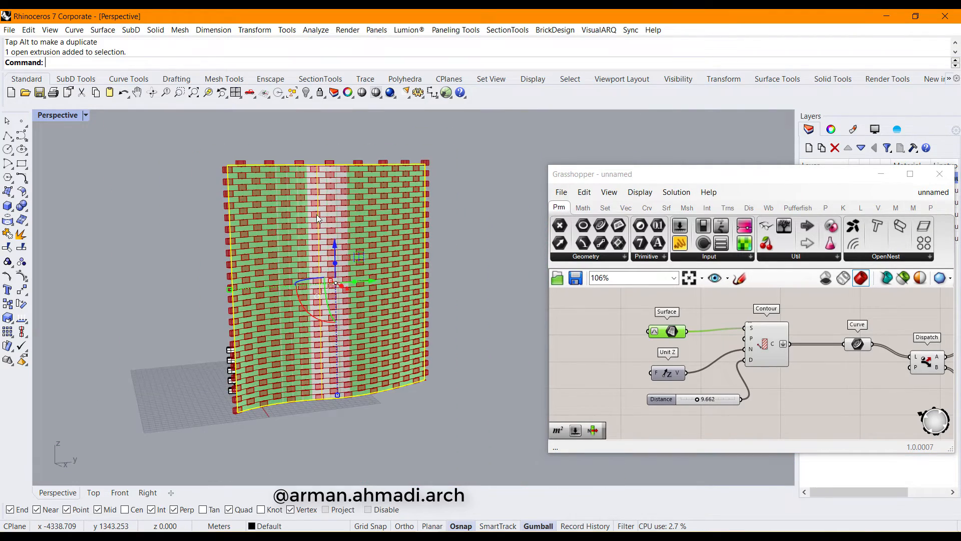
click(306, 93)
right_drag(341, 258, 349, 253)
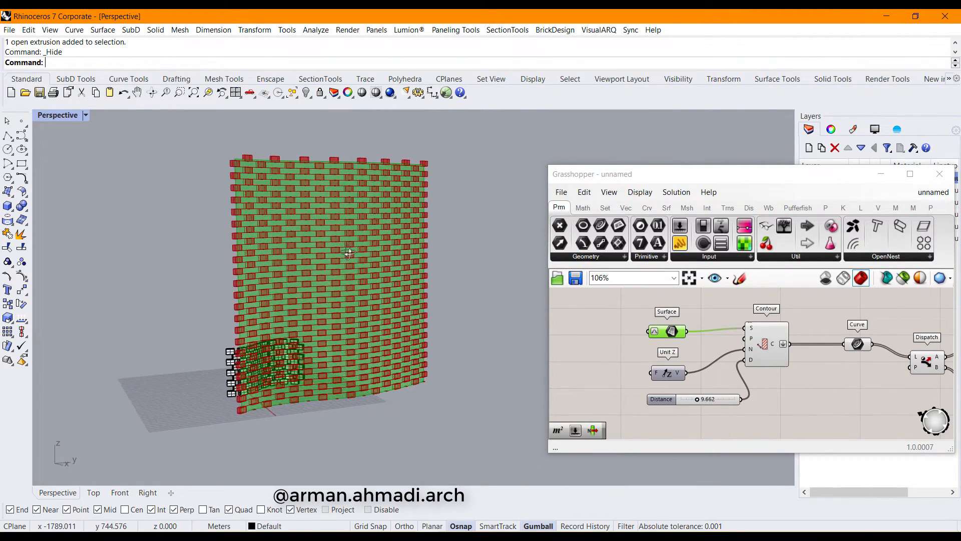
Select the Orient component and move the Grasshopper window back into place
drag(717, 176, 442, 153)
scroll(433, 336, down, 5)
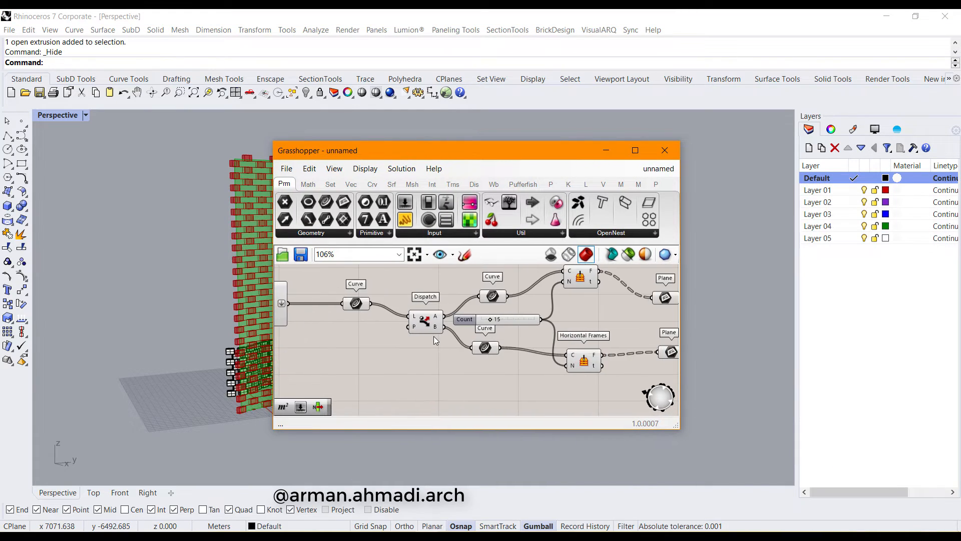
right_drag(516, 352, 518, 311)
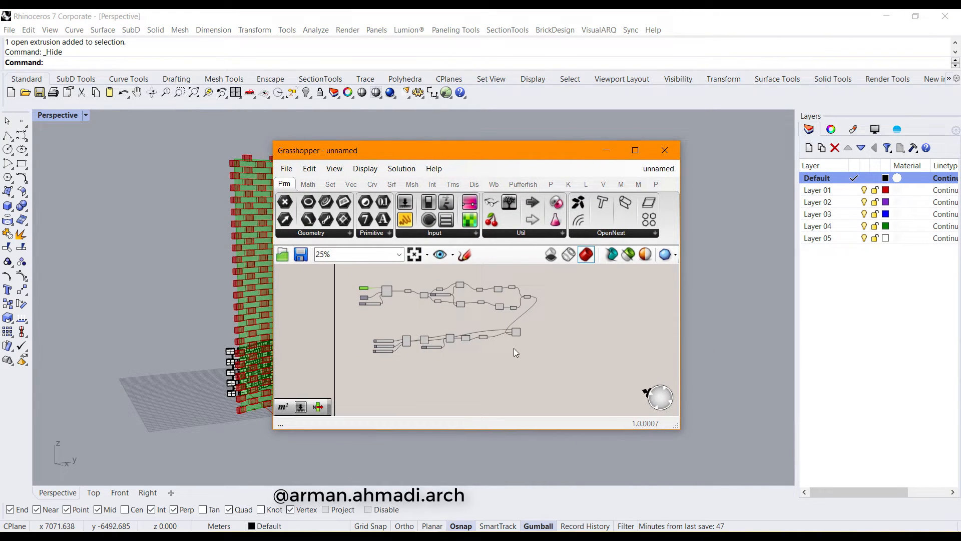
scroll(508, 350, up, 8)
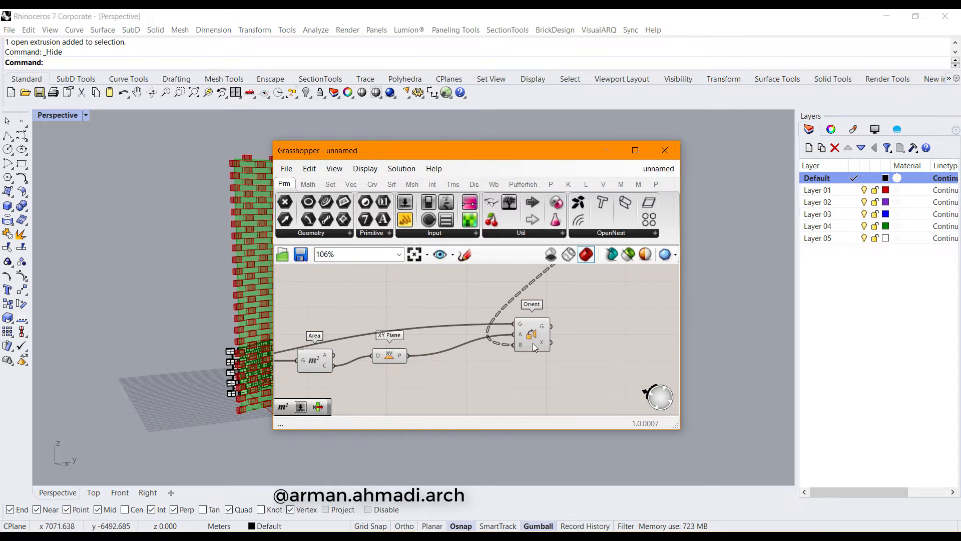
click(536, 343)
right_click(535, 344)
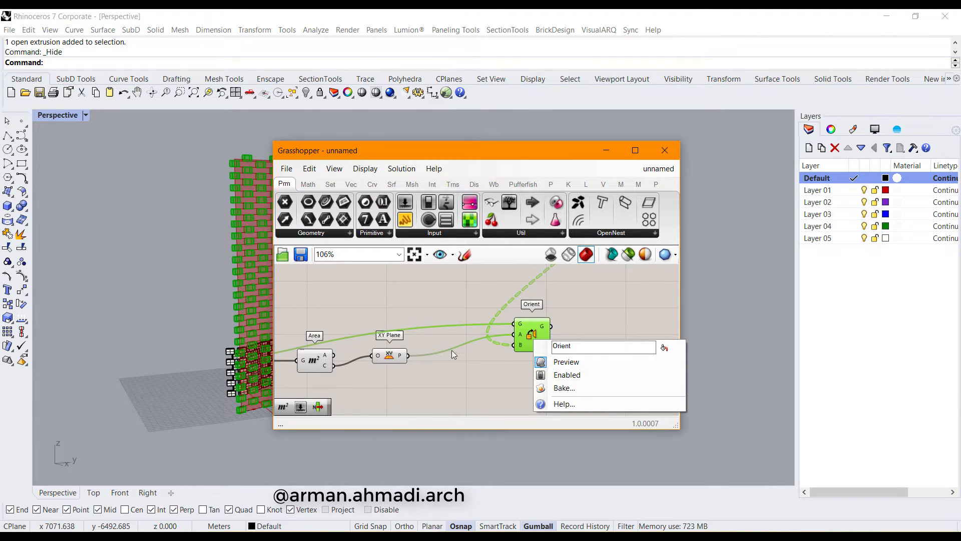
right_drag(452, 355, 675, 360)
drag(329, 152, 577, 157)
scroll(291, 271, up, 10)
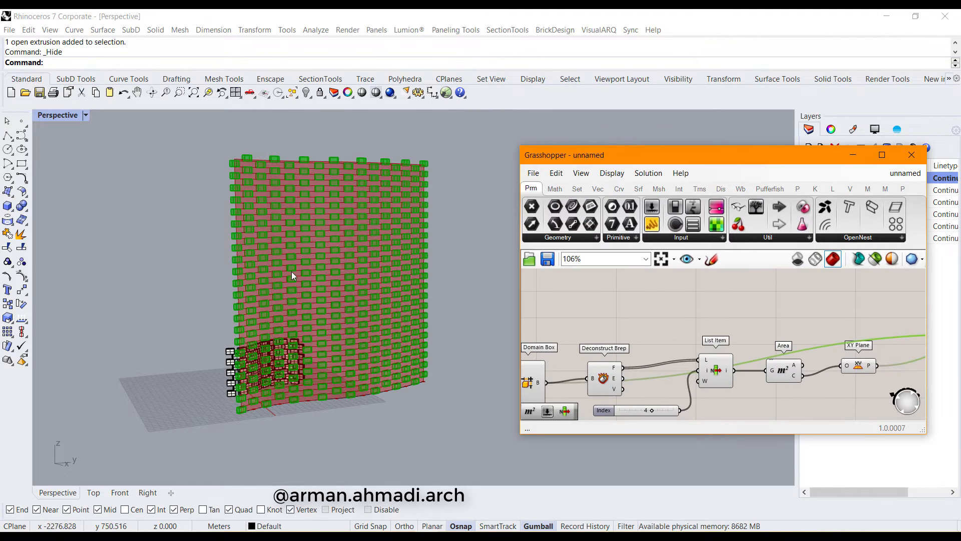
scroll(317, 222, down, 6)
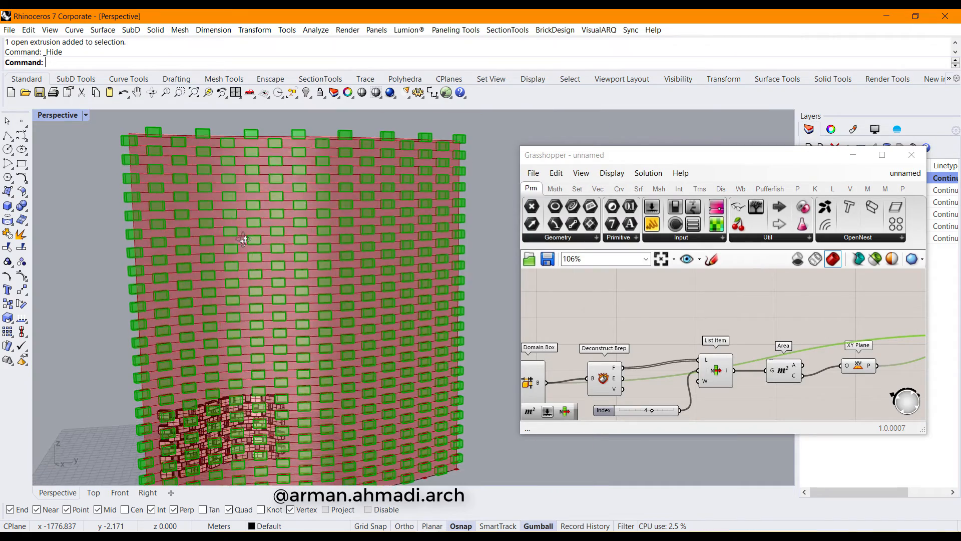
scroll(160, 184, up, 6)
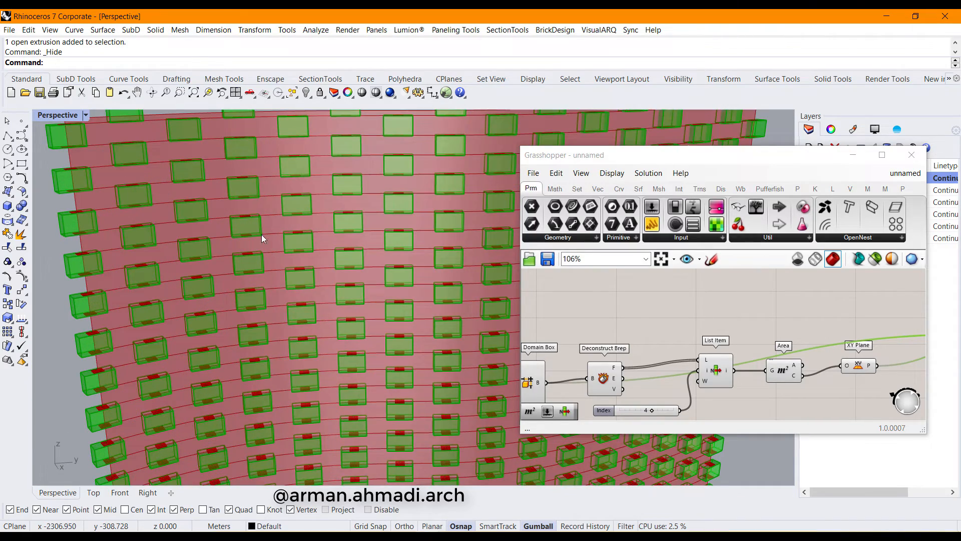
click(616, 332)
scroll(616, 332, down, 3)
scroll(655, 306, up, 6)
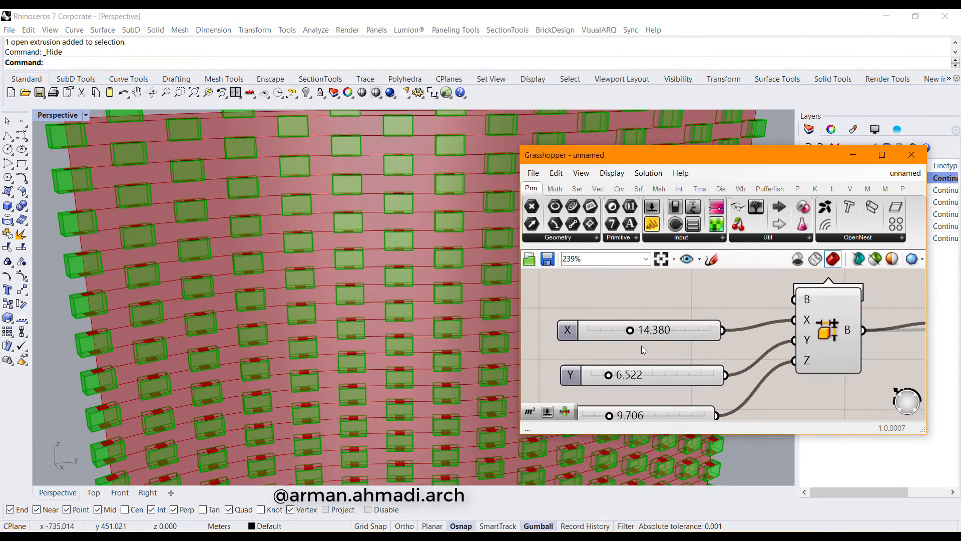
Lengthen the bricks by setting X to 30.667
drag(623, 328, 690, 330)
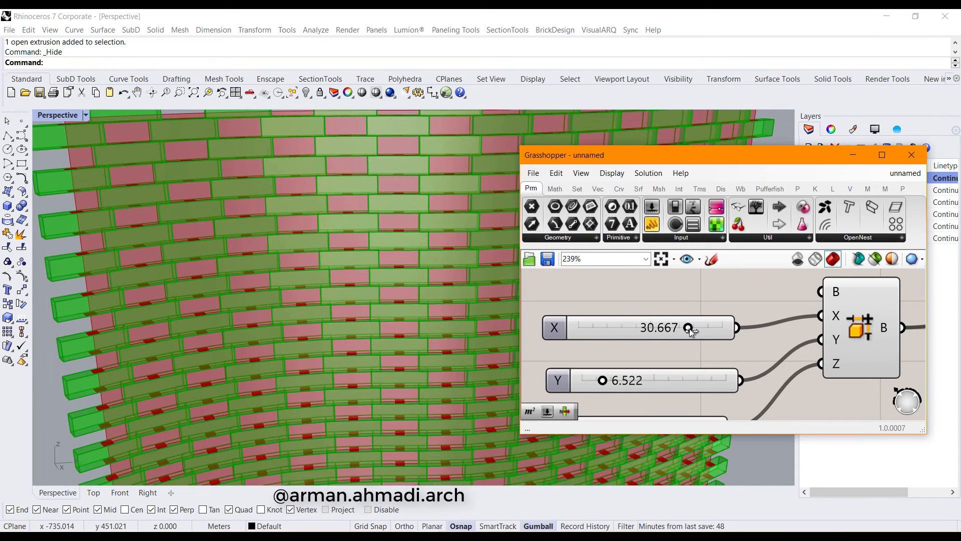
scroll(608, 343, down, 5)
right_drag(797, 351, 566, 350)
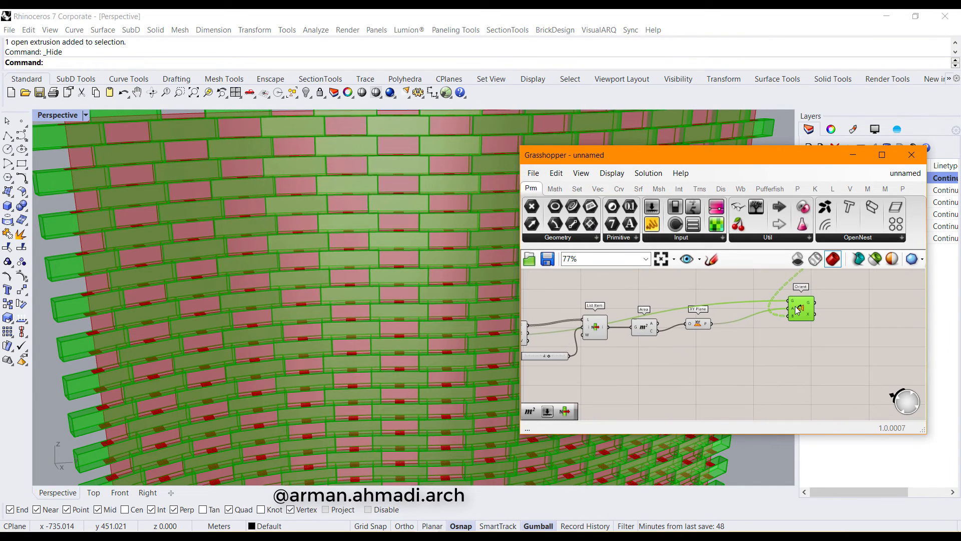
right_drag(803, 329, 731, 389)
Bake the Orient bricks onto Layer 01 and close Grasshopper
right_click(715, 385)
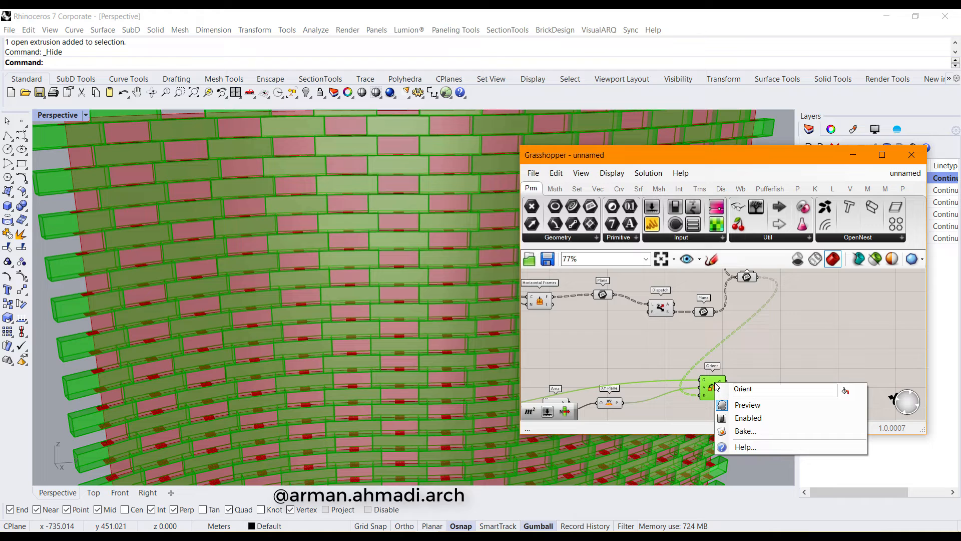
click(746, 432)
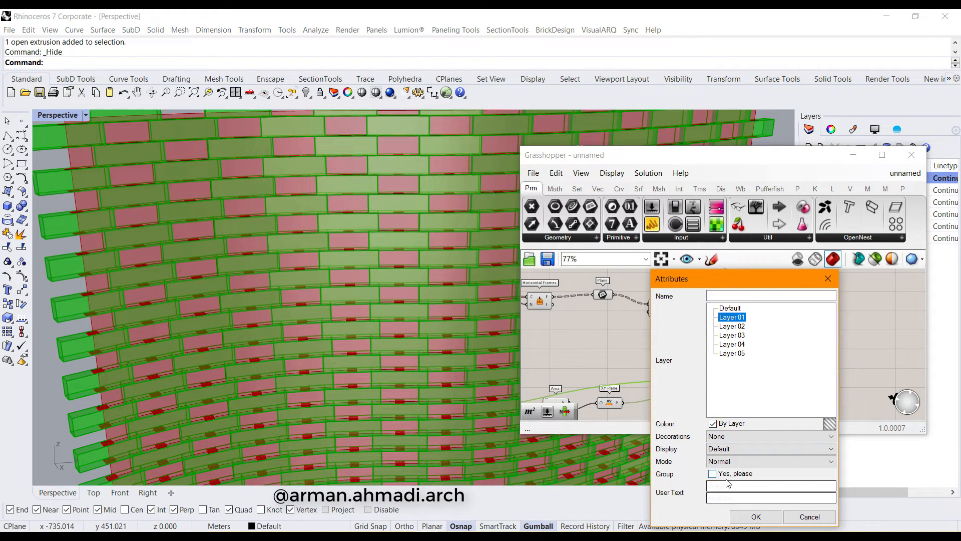
click(751, 519)
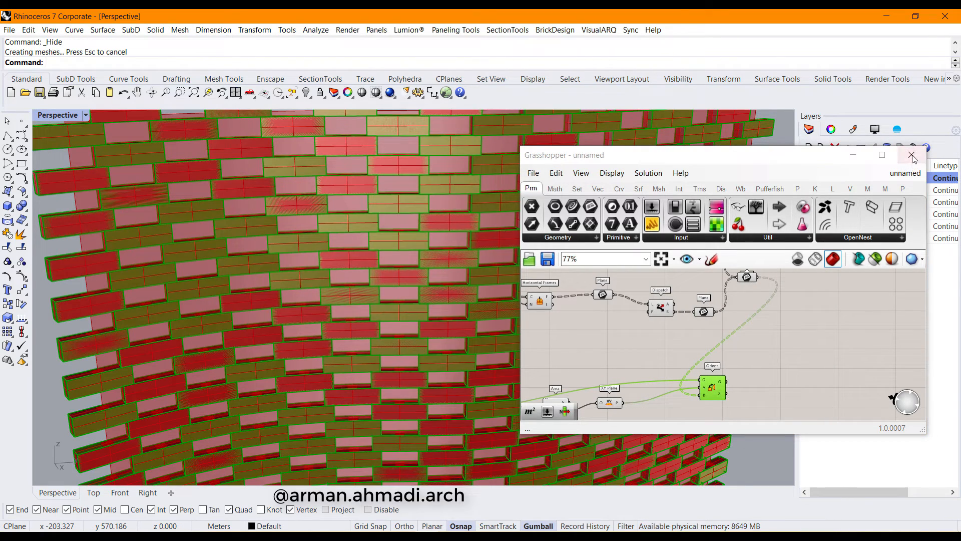
click(911, 155)
scroll(544, 248, down, 6)
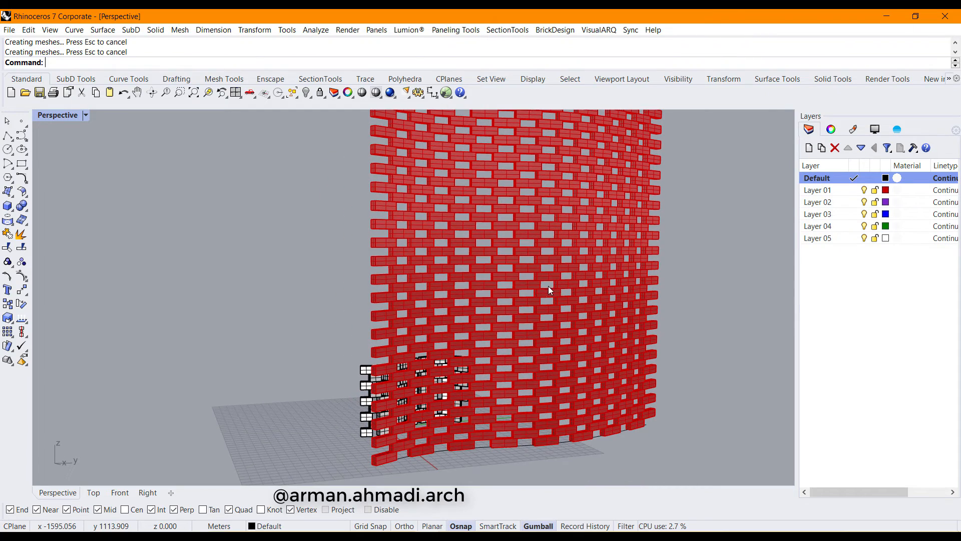
Switch the Perspective viewport to Arctic display
click(85, 116)
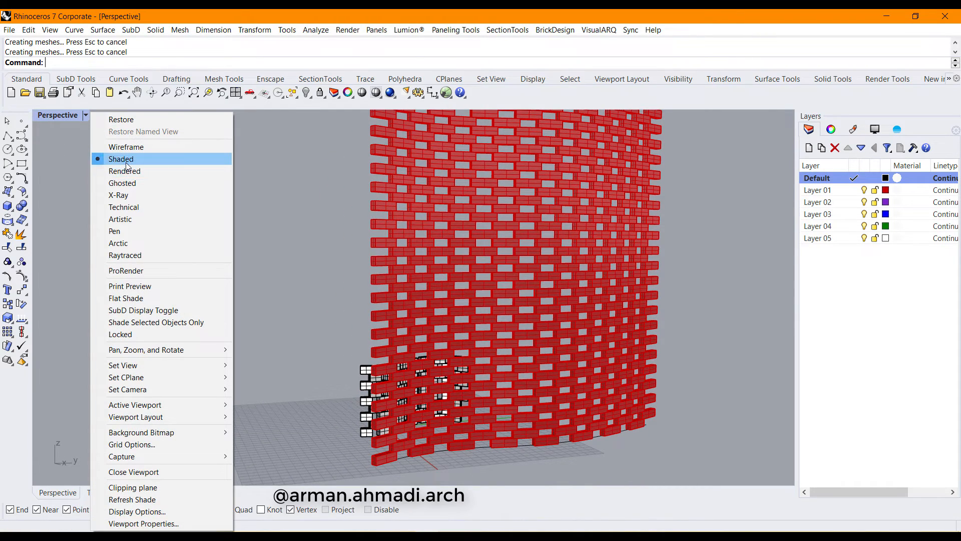
click(121, 243)
right_drag(473, 320, 581, 333)
Move all 352 new bricks onto the Default layer
key(ctrl+a)
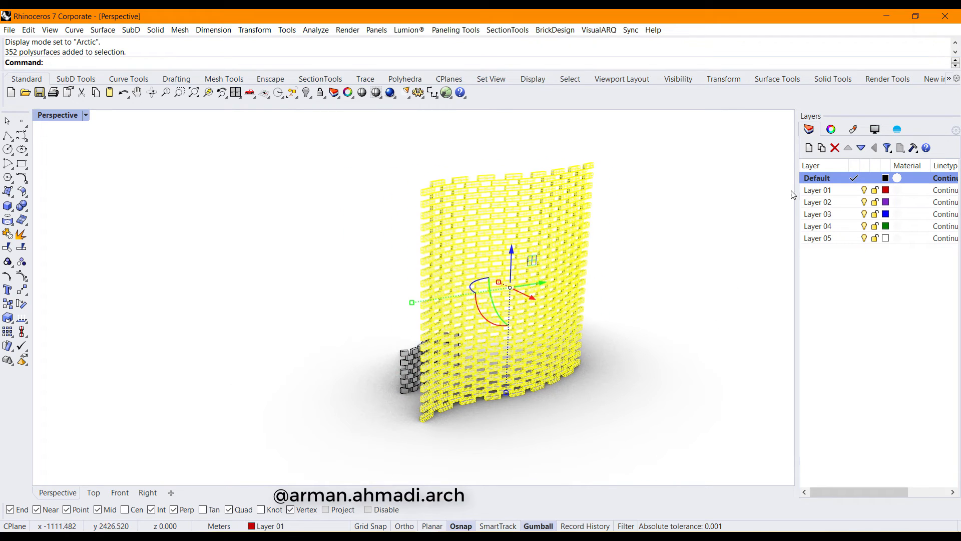
right_click(844, 185)
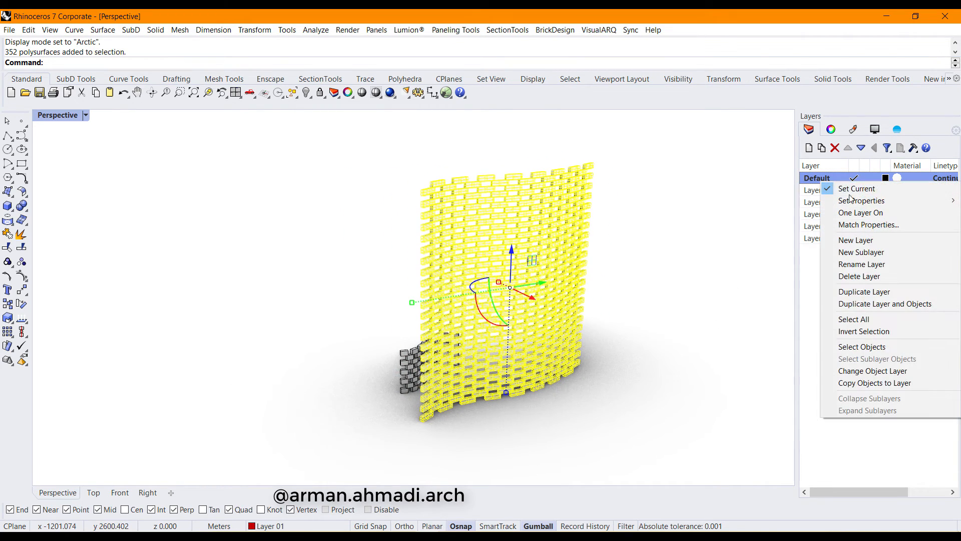
click(873, 370)
click(642, 364)
right_drag(642, 364, 536, 376)
Hide the small wavy wall and view the curved wall face-on
scroll(393, 346, up, 5)
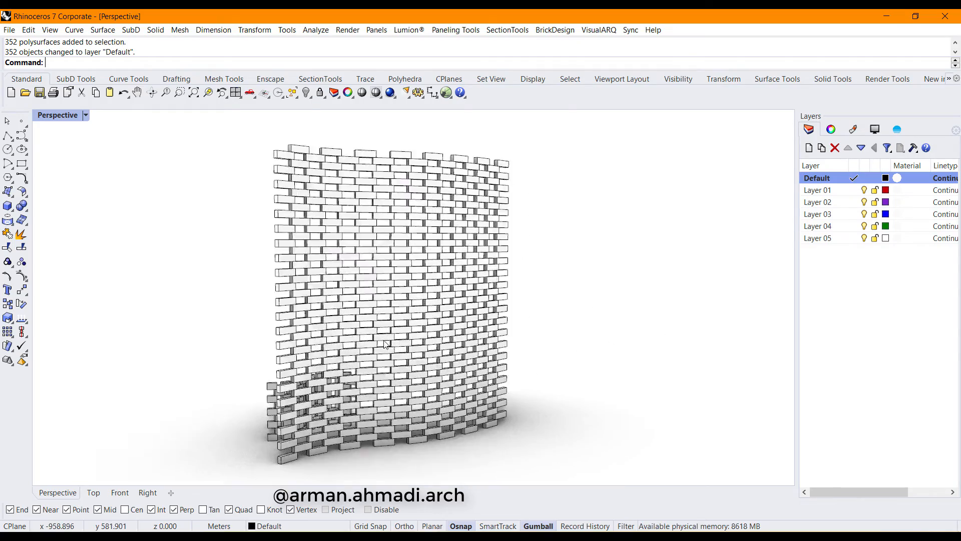
scroll(490, 336, down, 4)
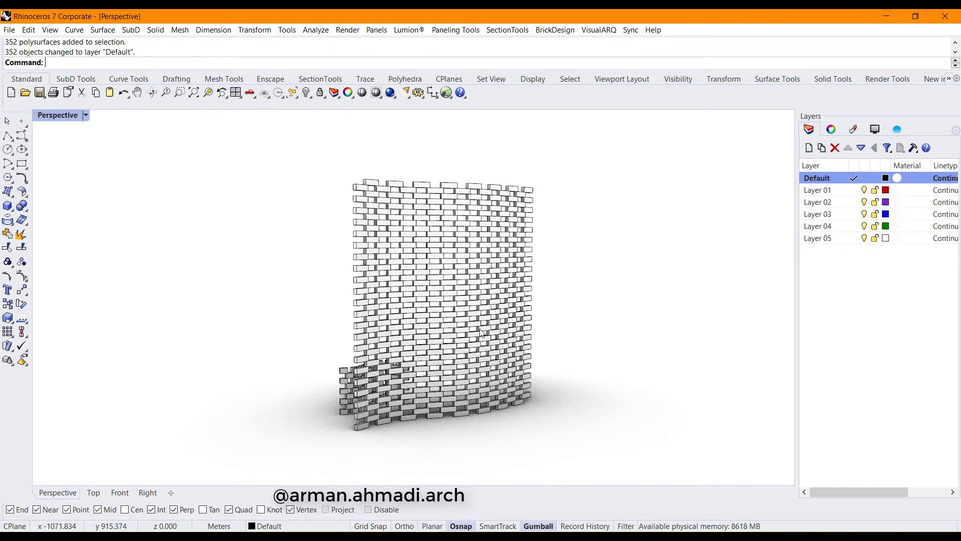
right_drag(455, 345, 394, 397)
click(307, 92)
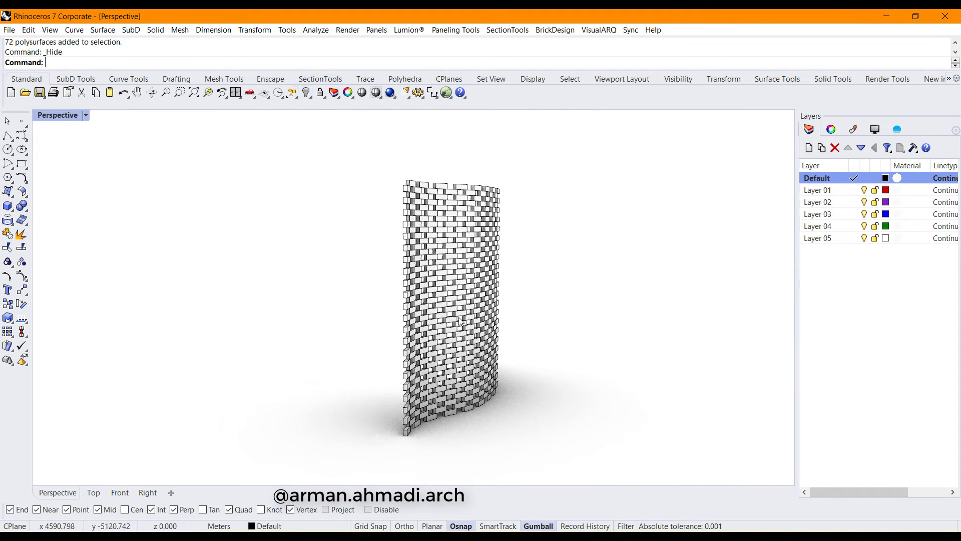
right_drag(480, 370, 526, 373)
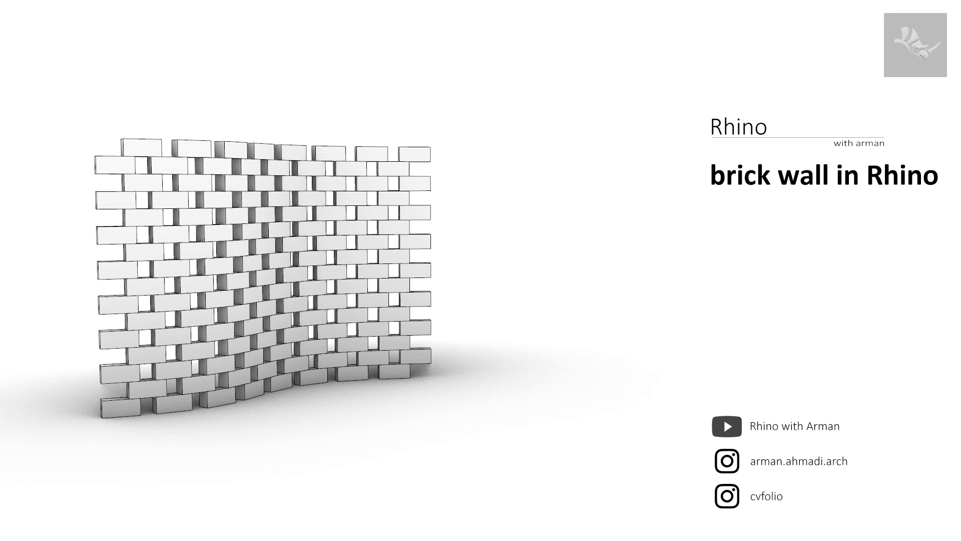